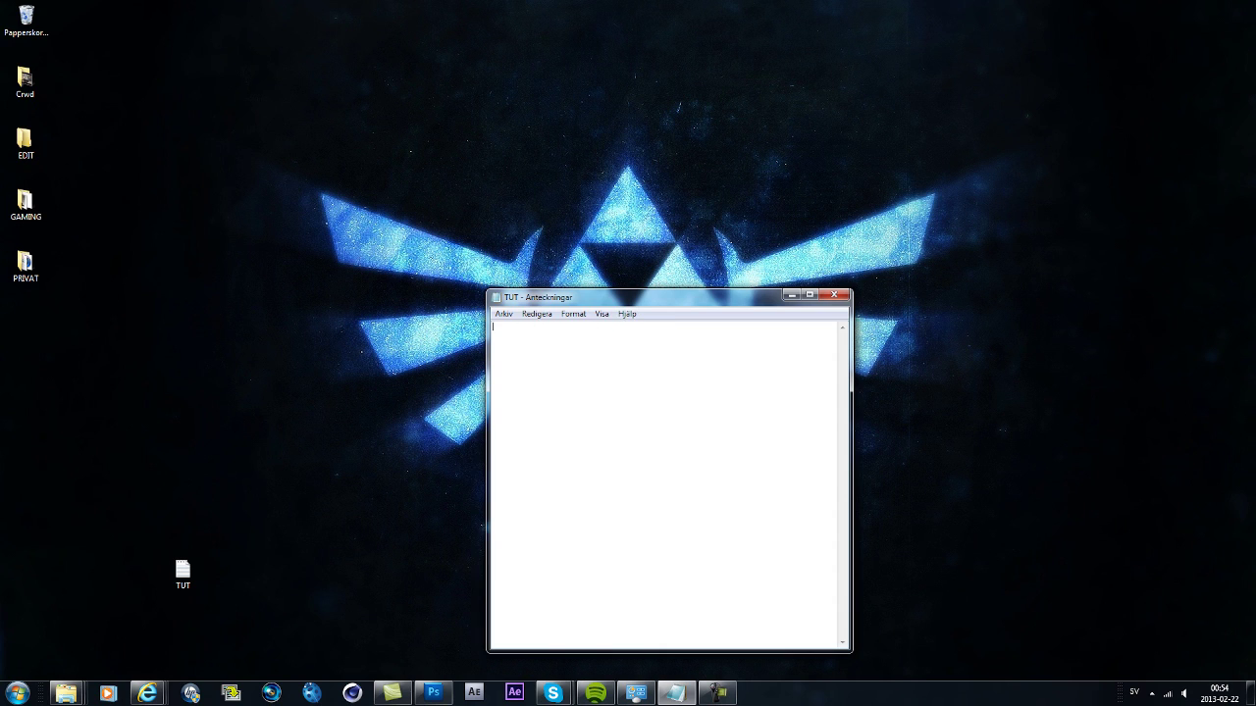
View the Competition image in the Husqvaarna folder inside EDIT, and close both the image and the folder window
{"action": "double_click", "coordinate": [26, 143]}
{"action": "double_click", "coordinate": [475, 310]}
{"action": "double_click", "coordinate": [483, 291]}
{"action": "left_click", "coordinate": [1238, 6]}
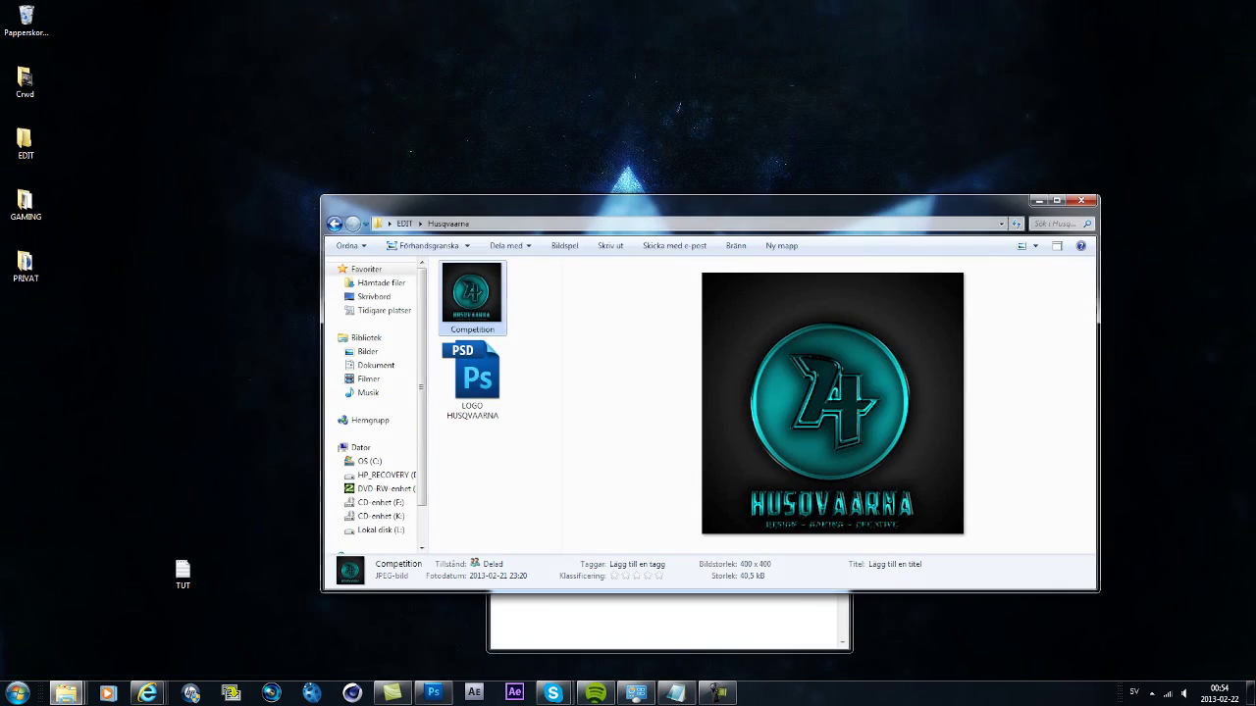
{"action": "left_click", "coordinate": [1088, 203]}
Switch to Photoshop, create a new 400 × 400 pixel, 16 bit RGB document and fill its background with black
{"action": "left_click", "coordinate": [433, 693]}
{"action": "left_click", "coordinate": [40, 12]}
{"action": "left_click", "coordinate": [49, 23]}
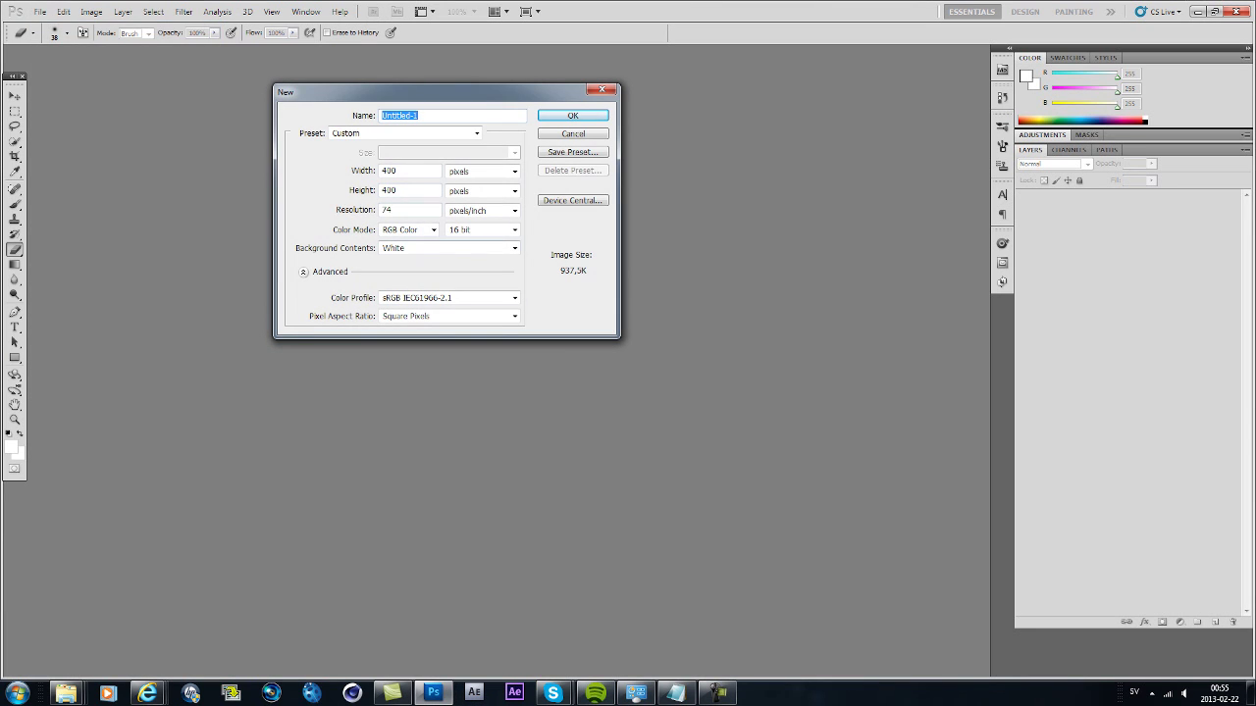
{"action": "key", "text": "Return"}
{"action": "key", "text": "d"}
{"action": "key", "text": "alt+BackSpace"}
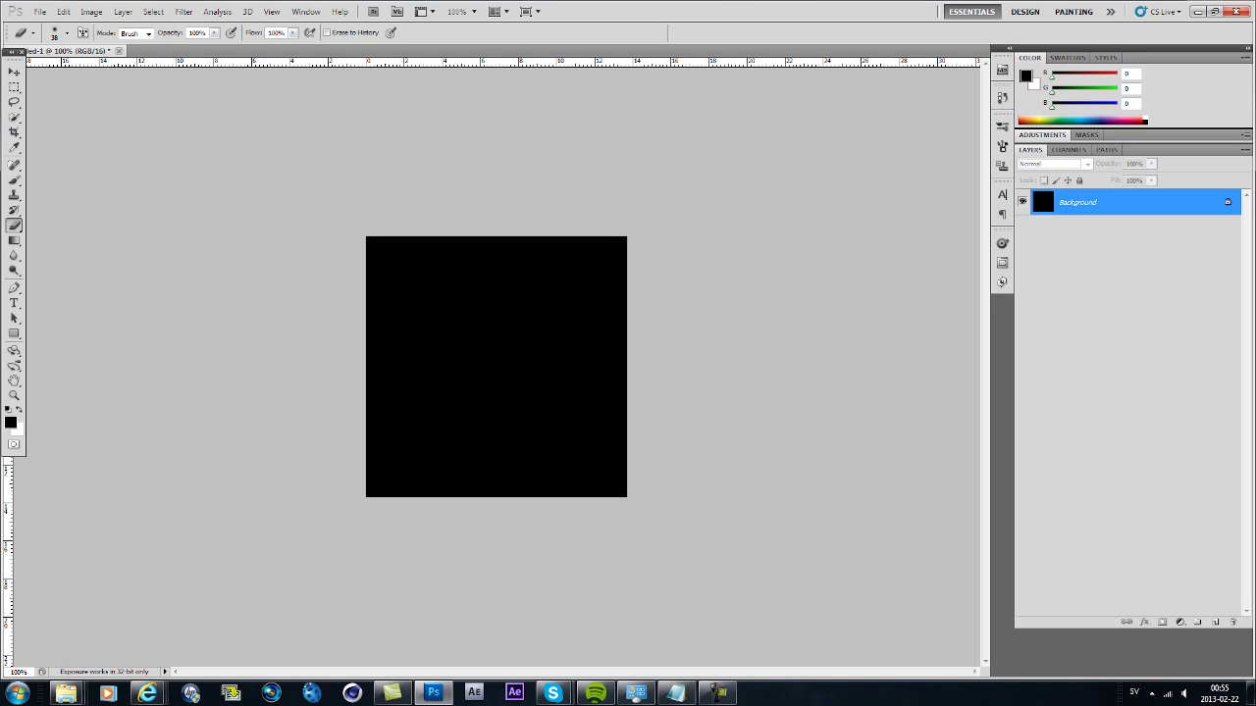
Set the foreground color to gray (RGB 78, 78, 78) and draw a radial gradient from the canvas center to its corner
{"action": "key", "text": "v"}
{"action": "left_click", "coordinate": [11, 423]}
{"action": "left_click_drag", "start_coordinate": [279, 238], "coordinate": [280, 230]}
{"action": "left_click", "coordinate": [576, 107]}
{"action": "left_click", "coordinate": [13, 240]}
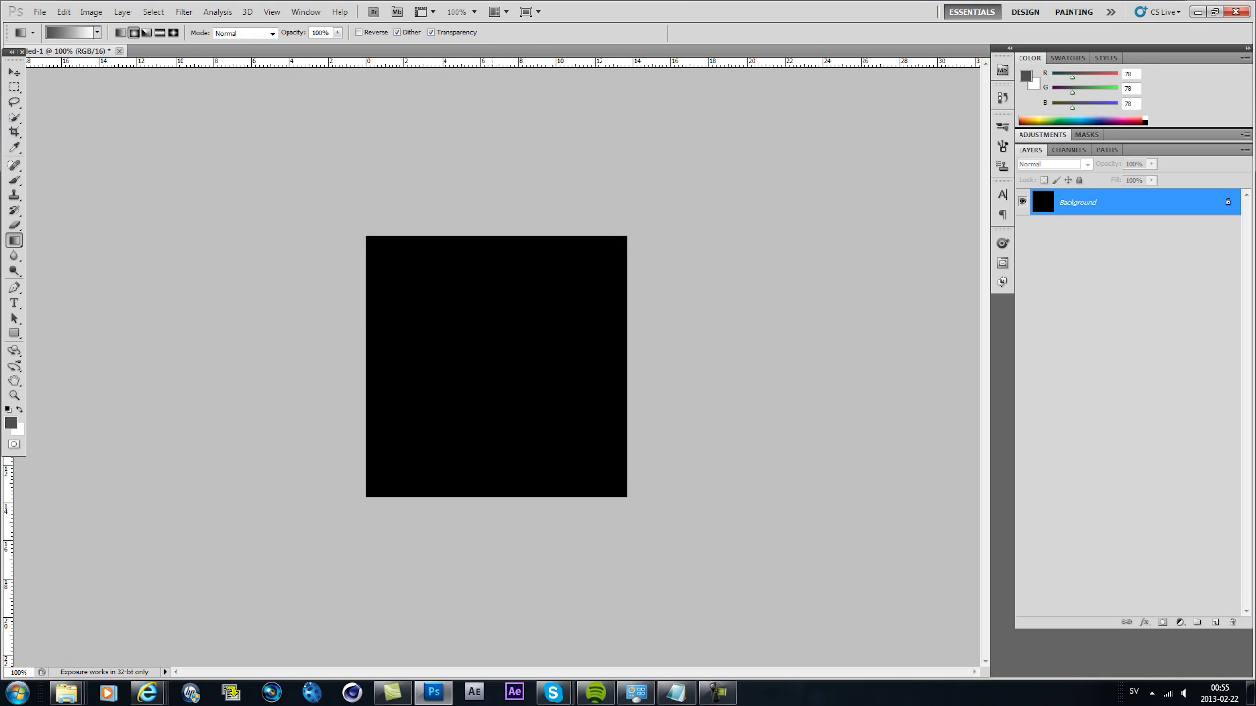
{"action": "left_click_drag", "start_coordinate": [492, 356], "coordinate": [367, 238]}
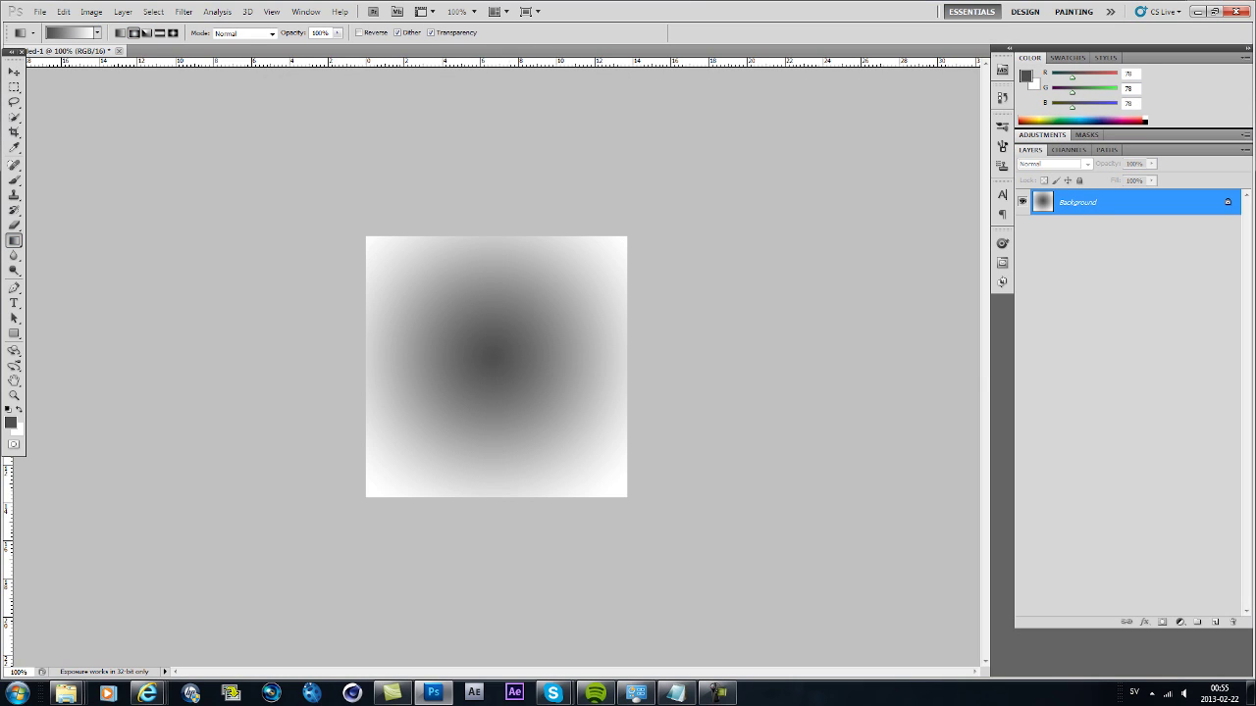
Set the background color to black (000000) and undo the gray-to-white gradient
{"action": "left_click", "coordinate": [18, 432]}
{"action": "left_click", "coordinate": [331, 278]}
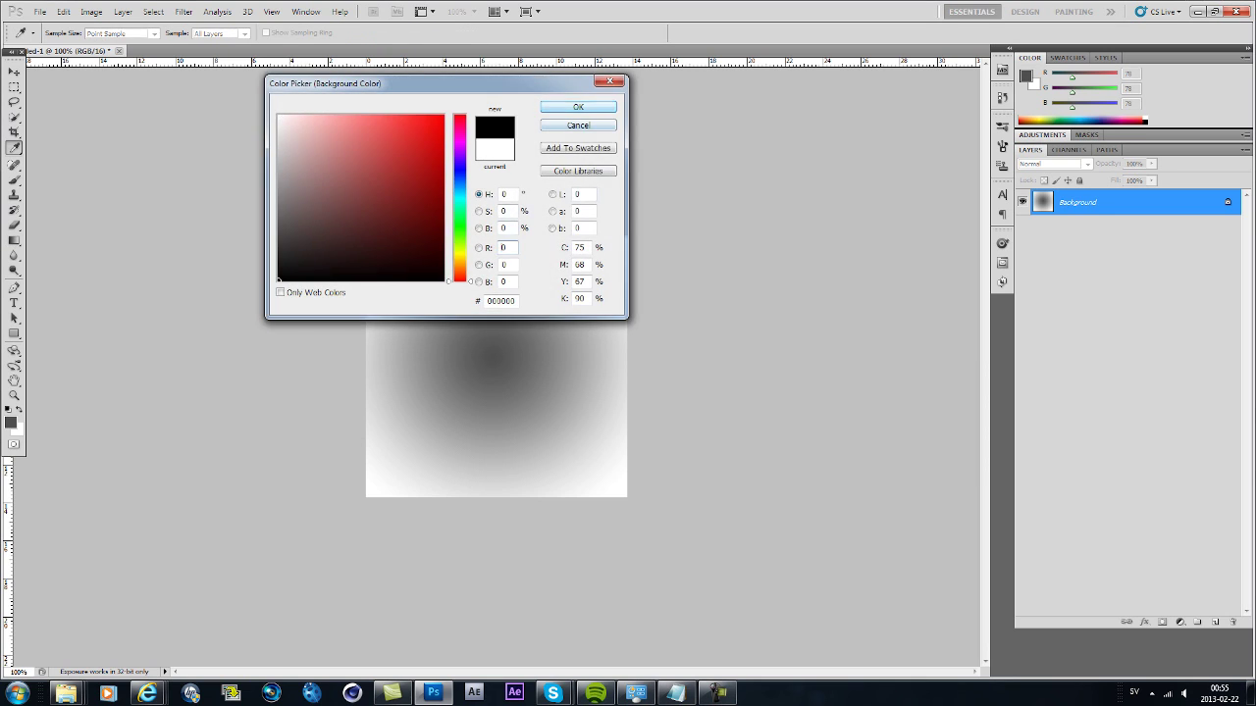
{"action": "left_click", "coordinate": [576, 107]}
{"action": "key", "text": "ctrl+z"}
Draw a gray-to-black radial gradient from the canvas center to its upper-left corner, redrawing it until it is well centered
{"action": "left_click_drag", "start_coordinate": [490, 360], "coordinate": [367, 238]}
{"action": "key", "text": "ctrl+z"}
{"action": "left_click_drag", "start_coordinate": [497, 359], "coordinate": [367, 240]}
{"action": "key", "text": "ctrl+z"}
{"action": "left_click_drag", "start_coordinate": [491, 359], "coordinate": [367, 239]}
{"action": "key", "text": "ctrl+plus"}
{"action": "key", "text": "alt"}
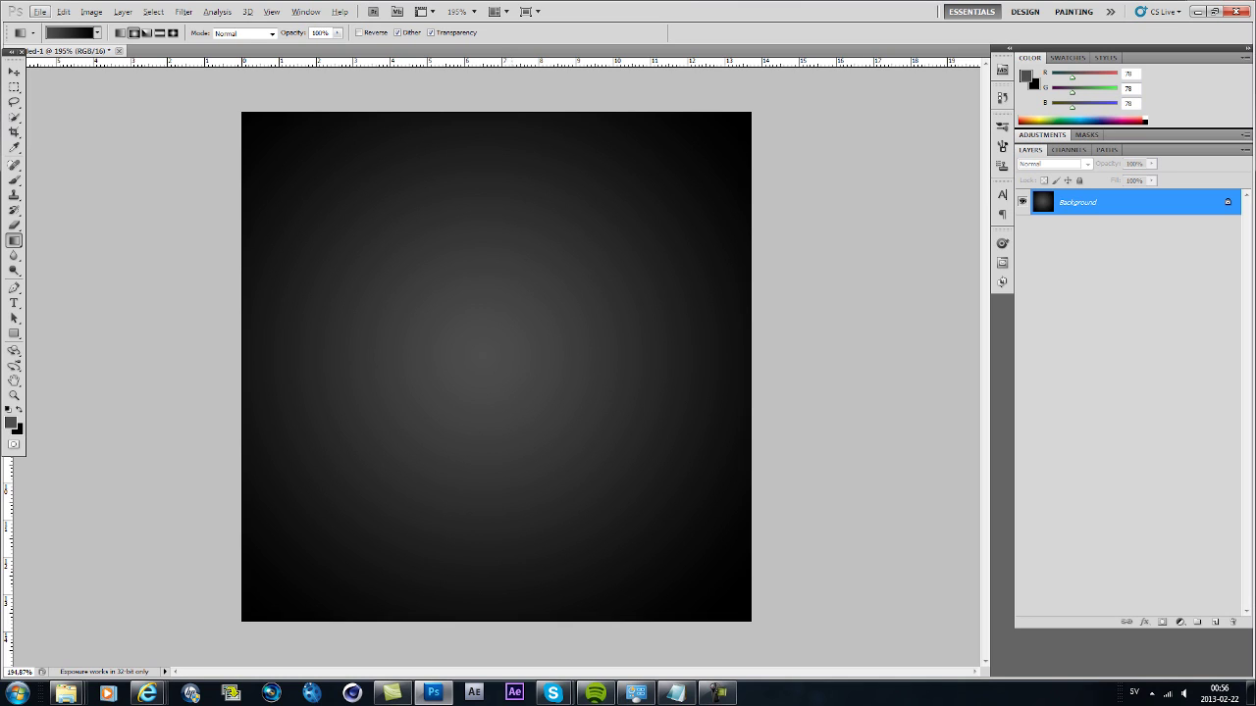
{"action": "left_click_drag", "start_coordinate": [514, 357], "coordinate": [242, 112]}
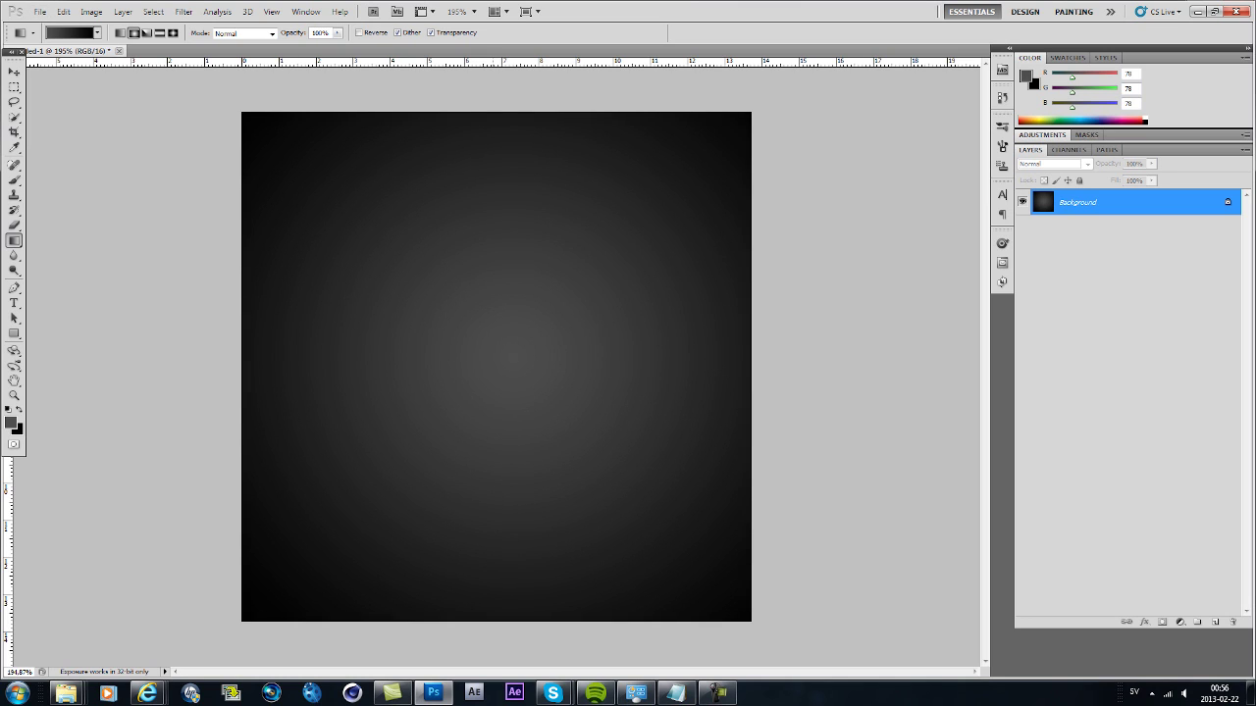
{"action": "left_click_drag", "start_coordinate": [491, 358], "coordinate": [243, 112]}
{"action": "scroll", "coordinate": [243, 112], "scroll_direction": "down", "scroll_amount": 5}
{"action": "scroll", "coordinate": [242, 112], "scroll_direction": "up", "scroll_amount": 5}
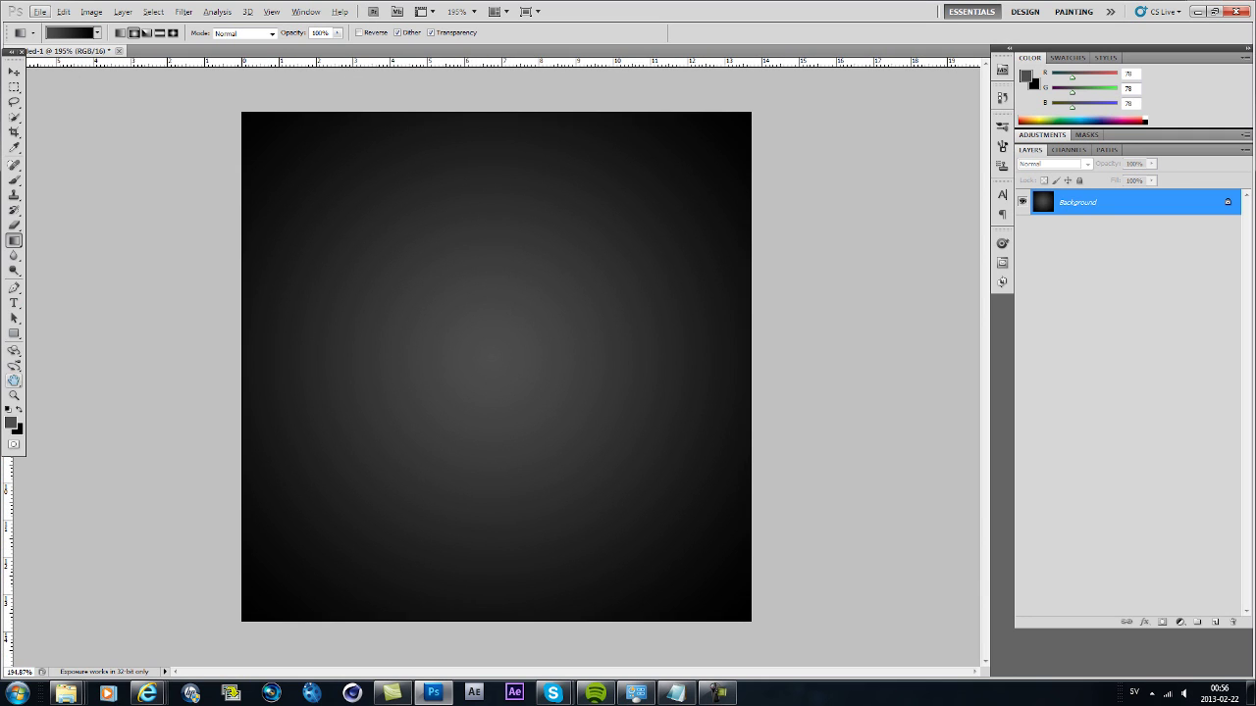
Set the foreground color to dark red and draw a large perfect circle on the canvas with the Ellipse tool
{"action": "left_click_drag", "start_coordinate": [14, 334], "coordinate": [69, 357]}
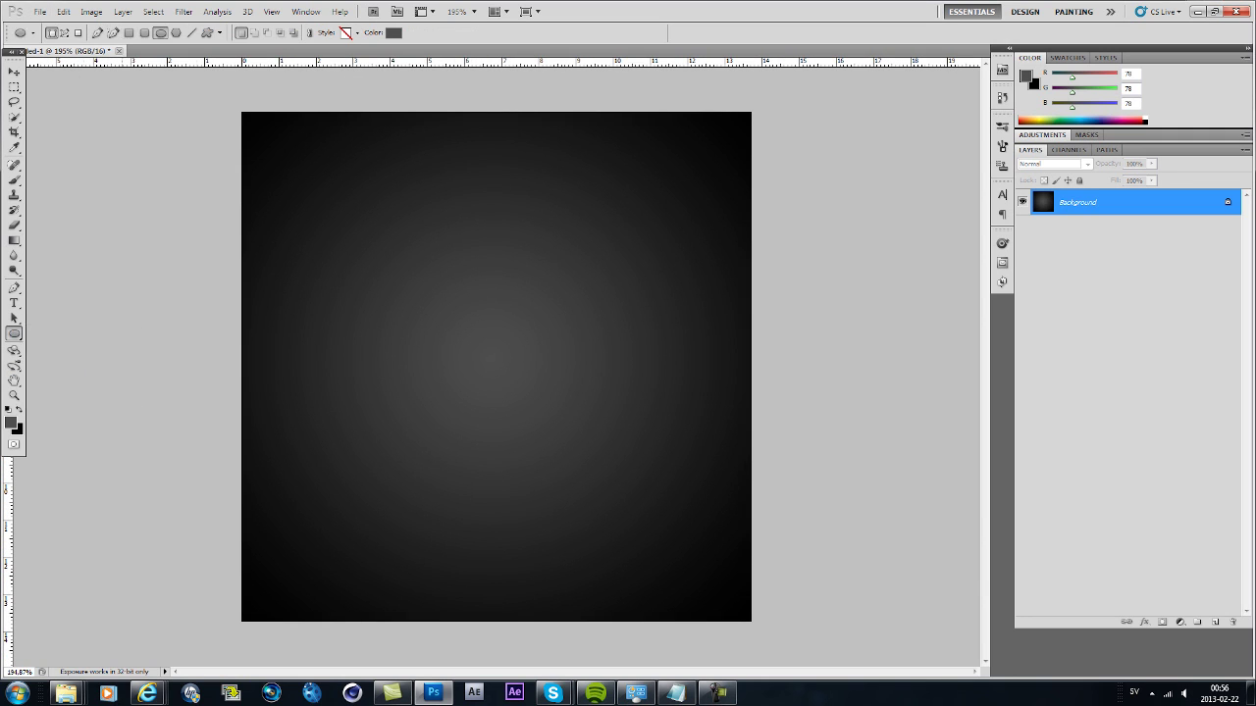
{"action": "left_click_drag", "start_coordinate": [282, 587], "coordinate": [611, 259]}
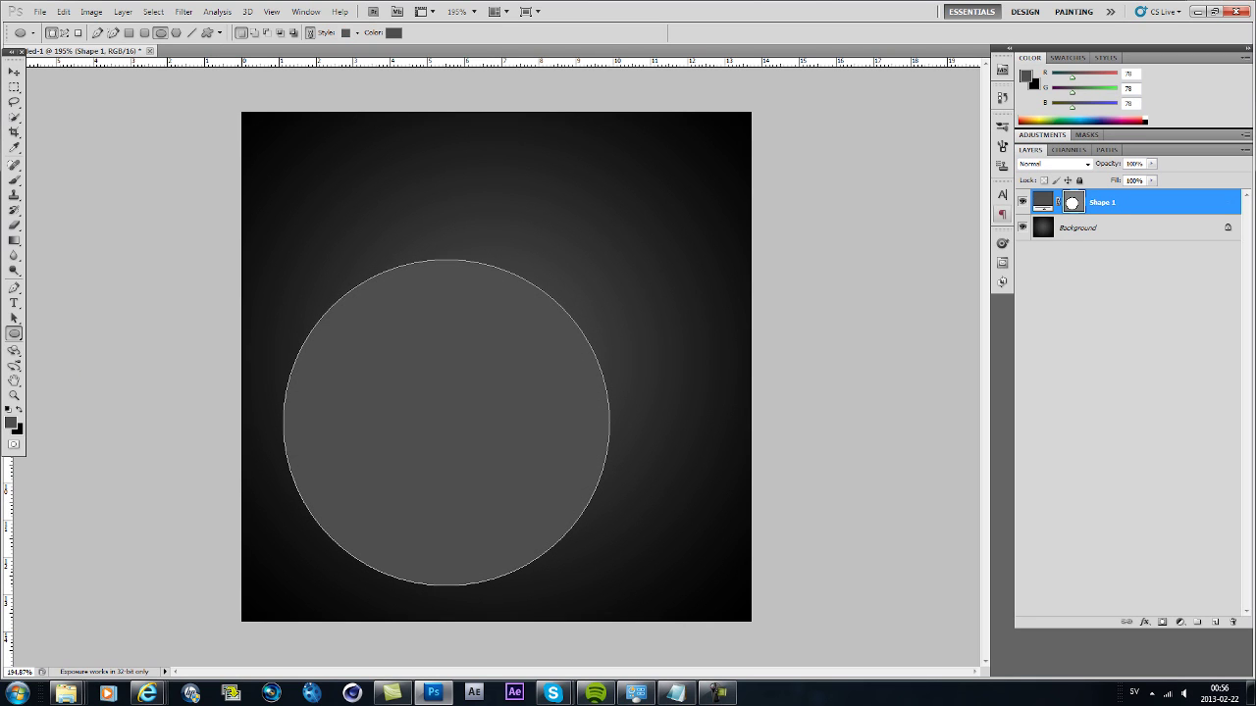
{"action": "key", "text": "ctrl+z"}
{"action": "left_click", "coordinate": [11, 423]}
{"action": "left_click_drag", "start_coordinate": [432, 236], "coordinate": [444, 222]}
{"action": "left_click", "coordinate": [576, 107]}
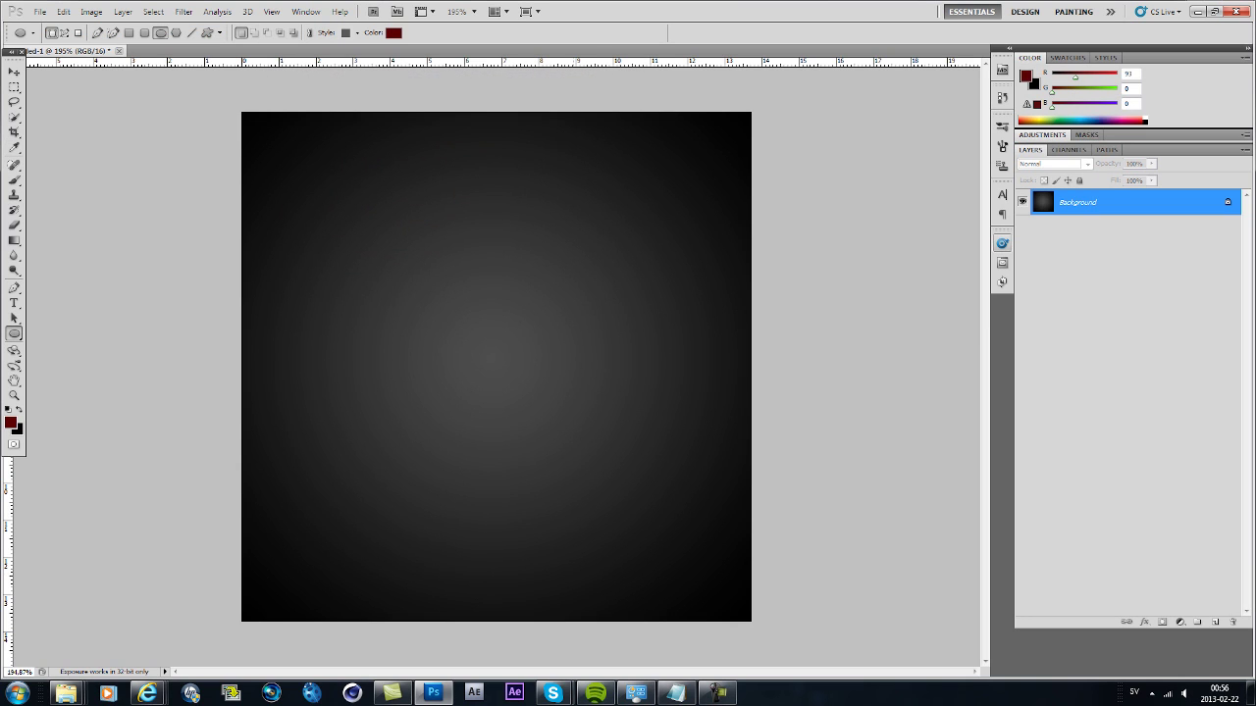
{"action": "left_click_drag", "start_coordinate": [284, 574], "coordinate": [605, 254]}
Rasterize the circle's shape layer and move the circle to the center of the canvas
{"action": "right_click", "coordinate": [1114, 203]}
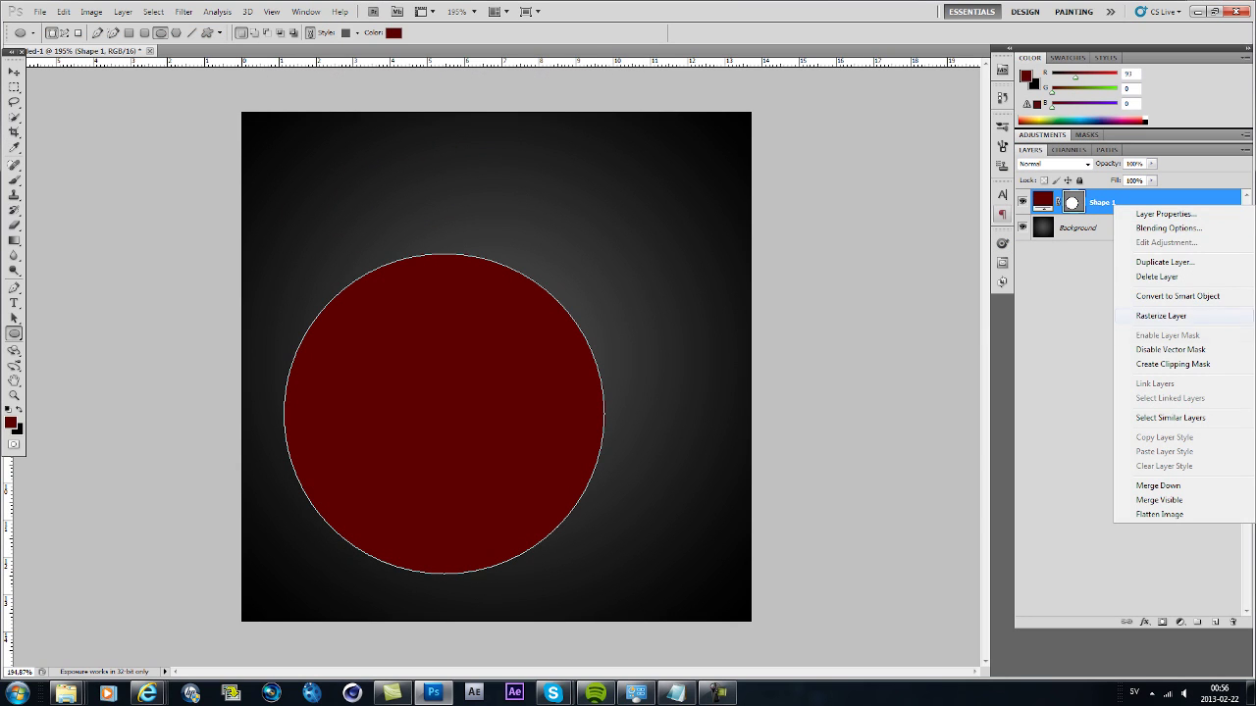
{"action": "left_click", "coordinate": [1160, 316]}
{"action": "key", "text": "v"}
{"action": "left_click_drag", "start_coordinate": [443, 413], "coordinate": [492, 356]}
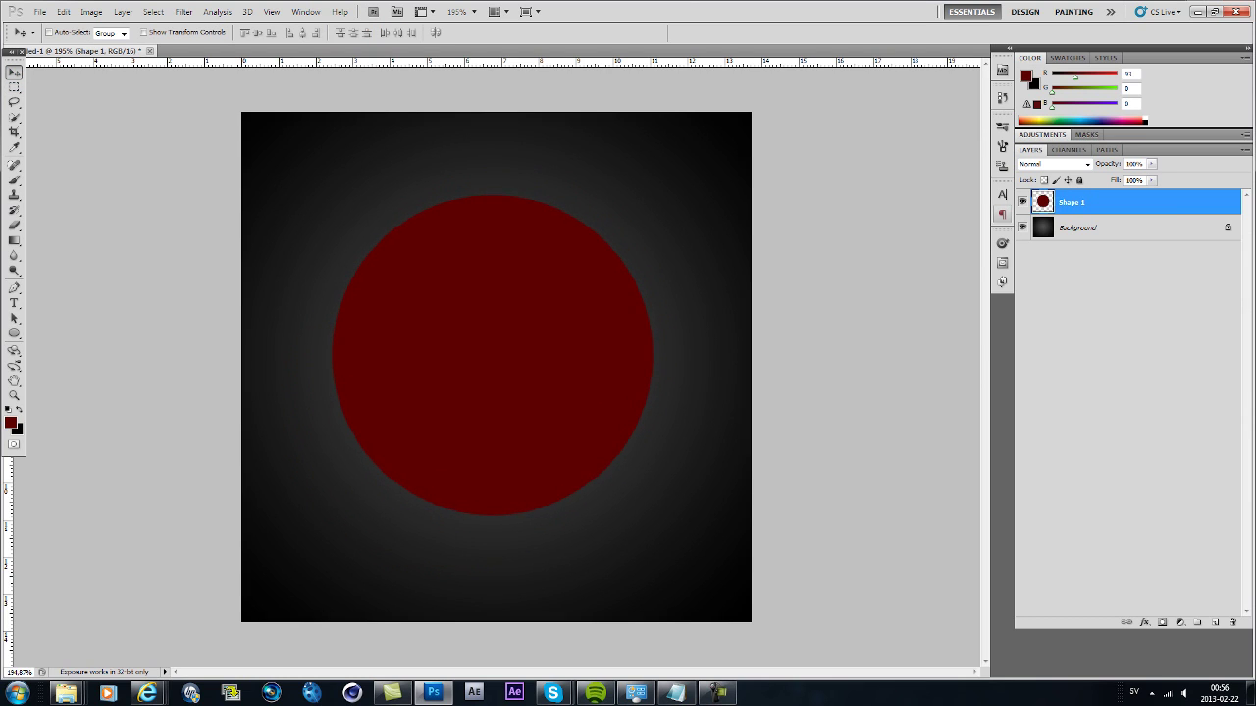
Add a Stroke layer style to the circle with a size of 8 px and its position set to Inside
{"action": "left_click", "coordinate": [1144, 622]}
{"action": "left_click", "coordinate": [1156, 609]}
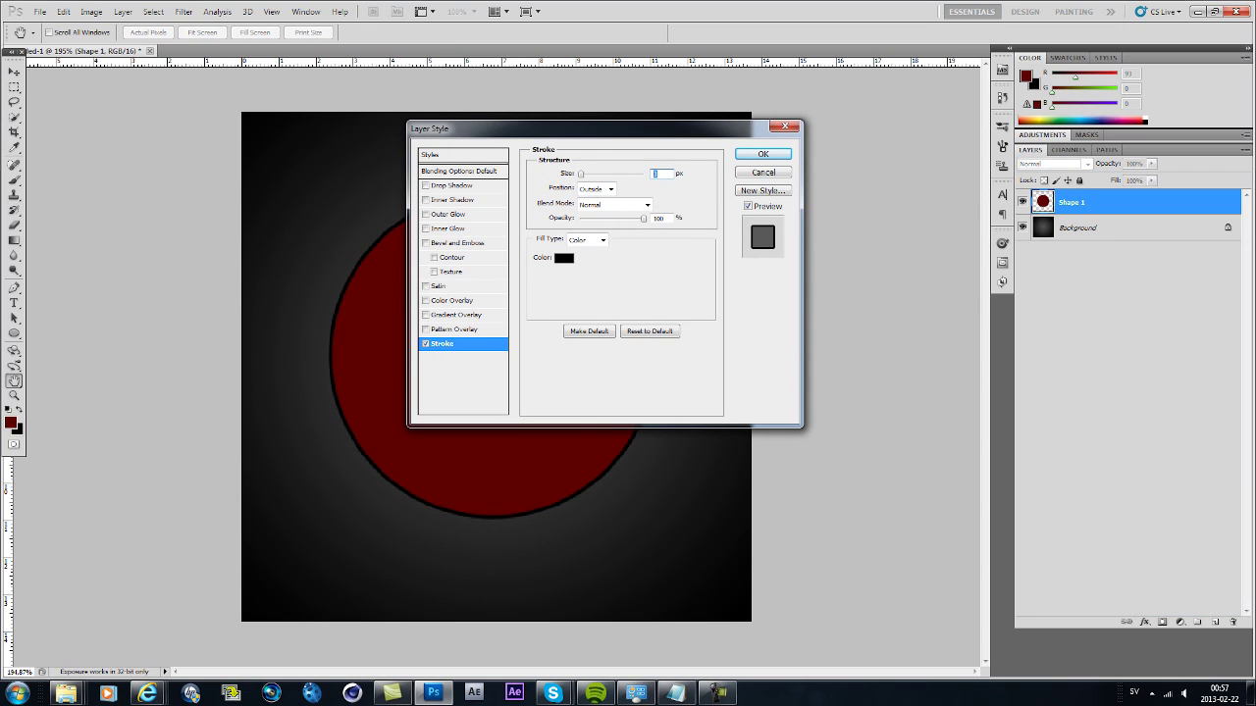
{"action": "type", "text": "8"}
{"action": "left_click", "coordinate": [610, 190]}
{"action": "left_click", "coordinate": [593, 213]}
Fill the stroke with a reversed gradient in Reflected style, at a 90° angle and 150% scale
{"action": "left_click", "coordinate": [603, 240]}
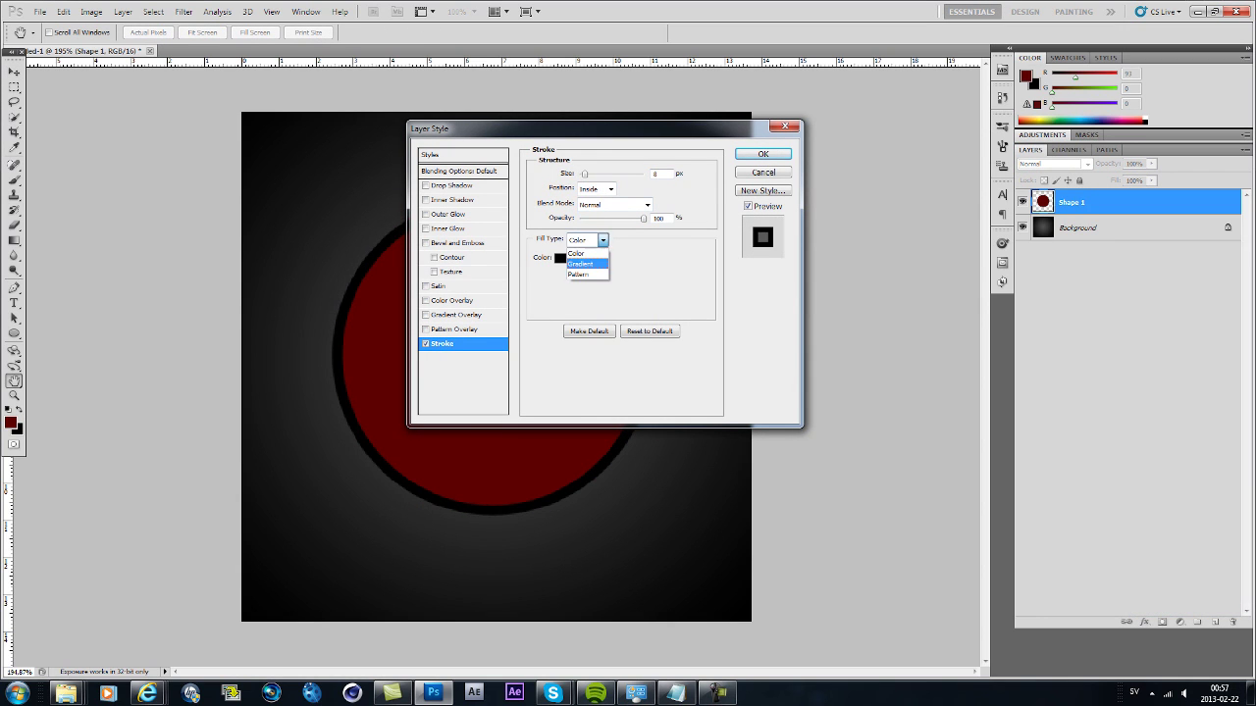
{"action": "left_click", "coordinate": [579, 264]}
{"action": "left_click", "coordinate": [654, 258]}
{"action": "left_click", "coordinate": [610, 273]}
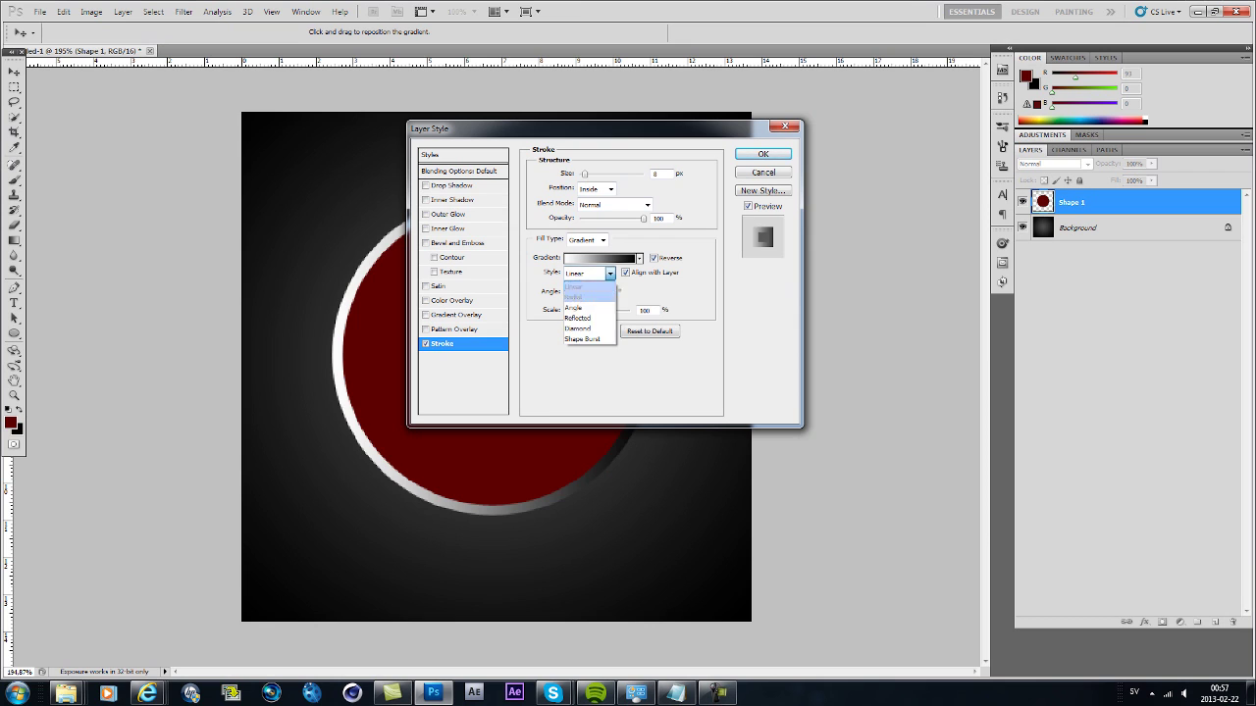
{"action": "left_click", "coordinate": [589, 317]}
{"action": "double_click", "coordinate": [597, 292]}
{"action": "type", "text": "90"}
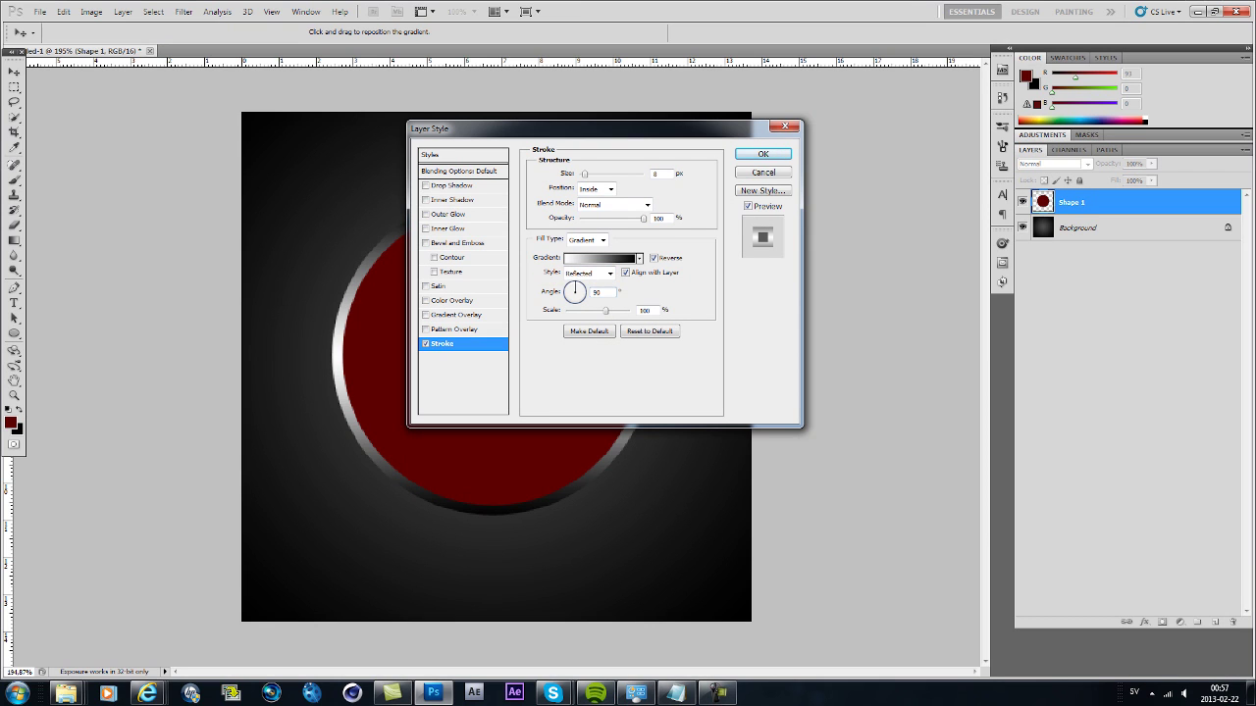
{"action": "key", "text": "Tab"}
Edit the stroke's gradient so that it runs from black to bright red
{"action": "left_click", "coordinate": [640, 259]}
{"action": "left_click", "coordinate": [598, 259]}
{"action": "double_click", "coordinate": [539, 267]}
{"action": "left_click", "coordinate": [444, 115]}
{"action": "key", "text": "Return"}
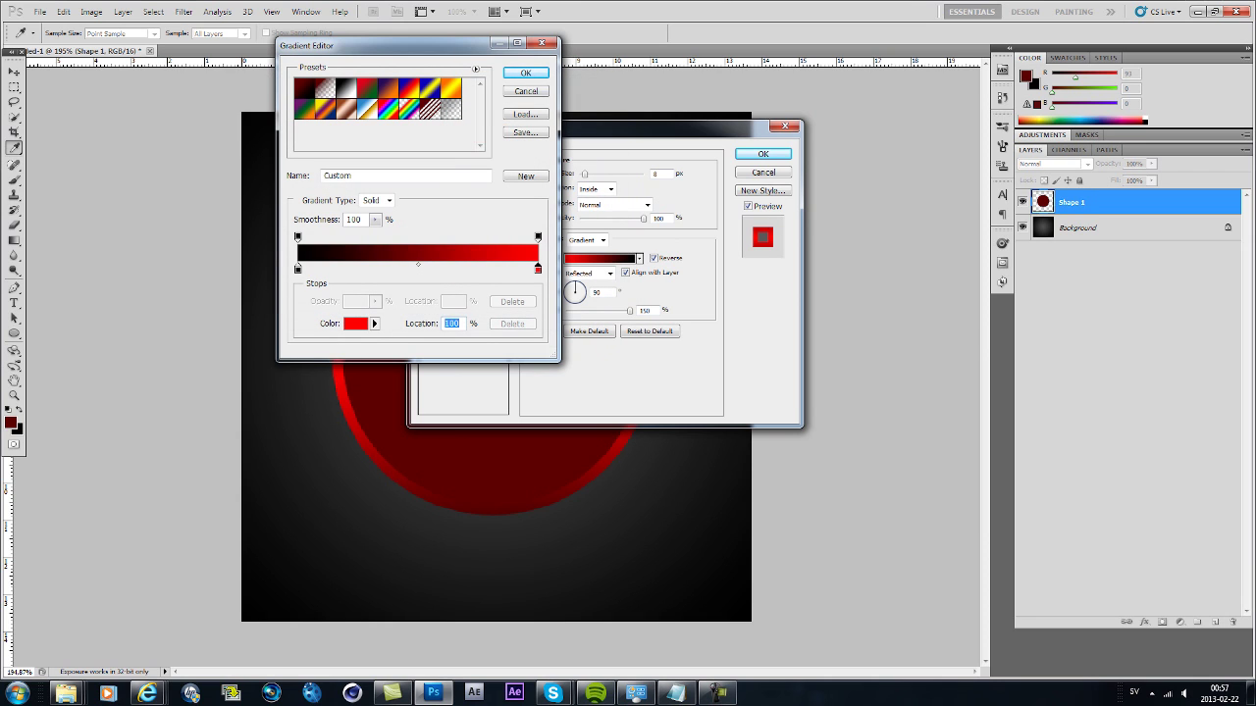
{"action": "left_click", "coordinate": [525, 72]}
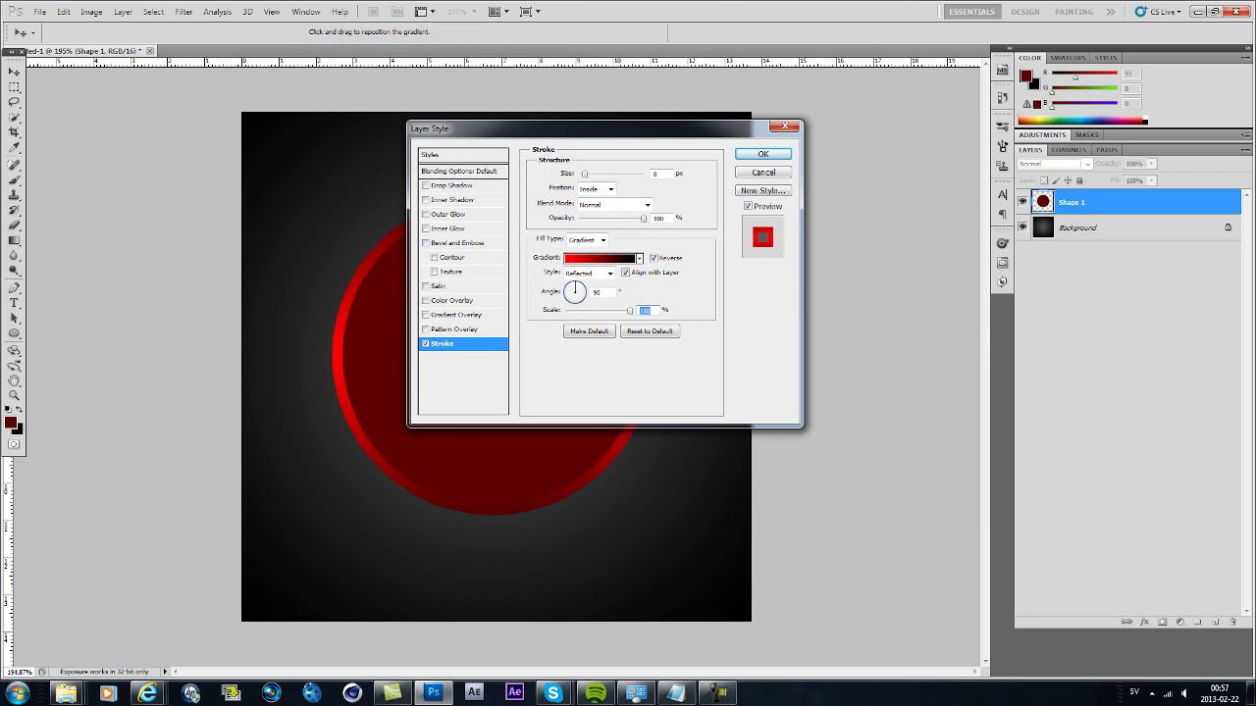
Add a Gradient Overlay in Soft Light mode, reversed, with Reflected style and 150% scale
{"action": "left_click", "coordinate": [460, 315]}
{"action": "left_click", "coordinate": [613, 176]}
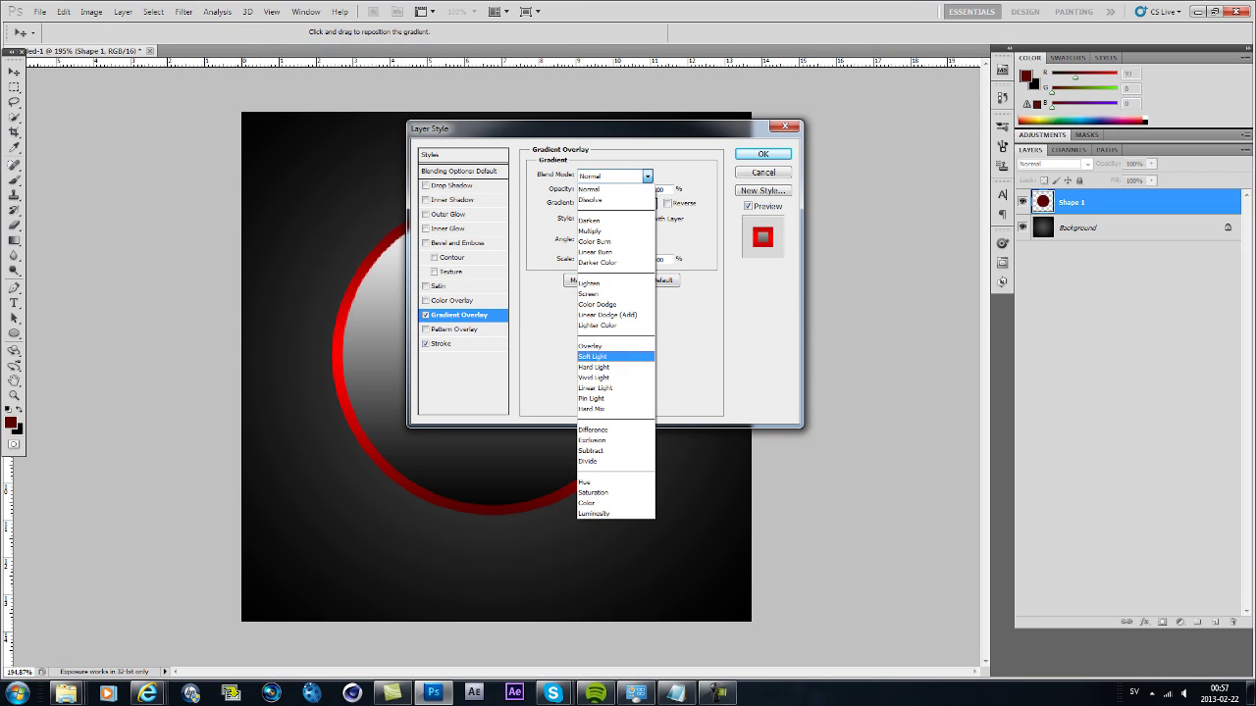
{"action": "left_click", "coordinate": [601, 355]}
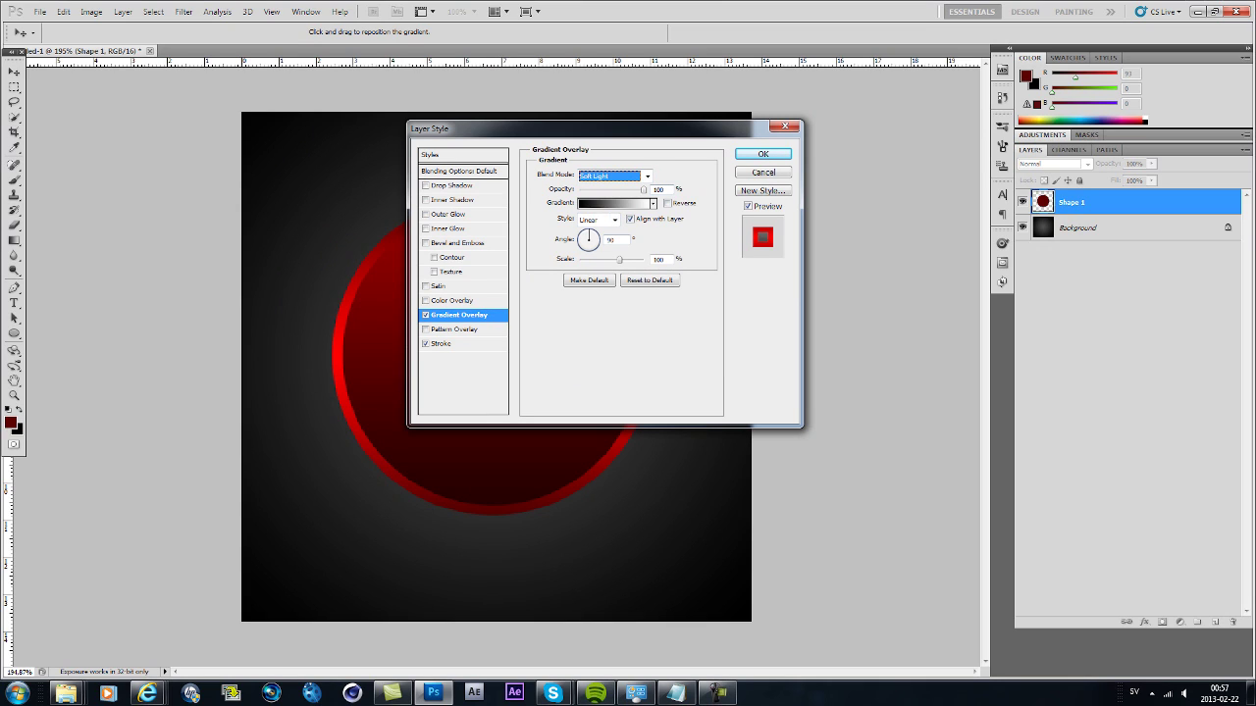
{"action": "left_click", "coordinate": [668, 204]}
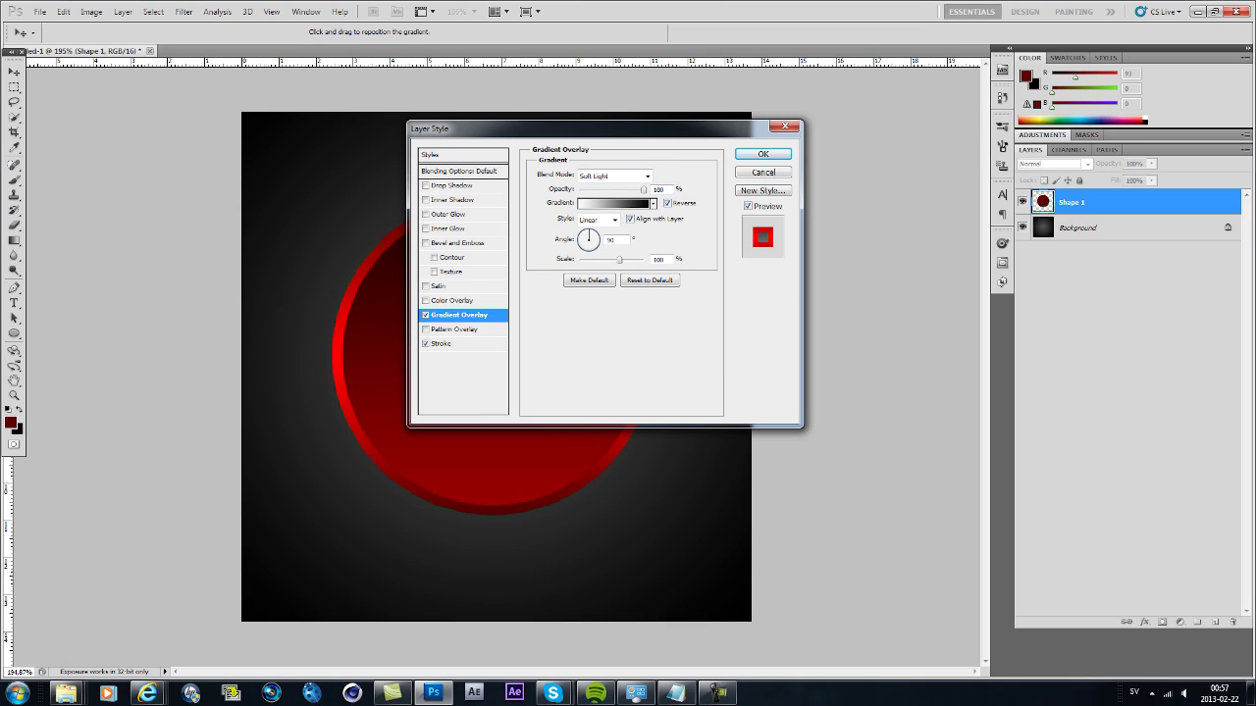
{"action": "left_click", "coordinate": [599, 219]}
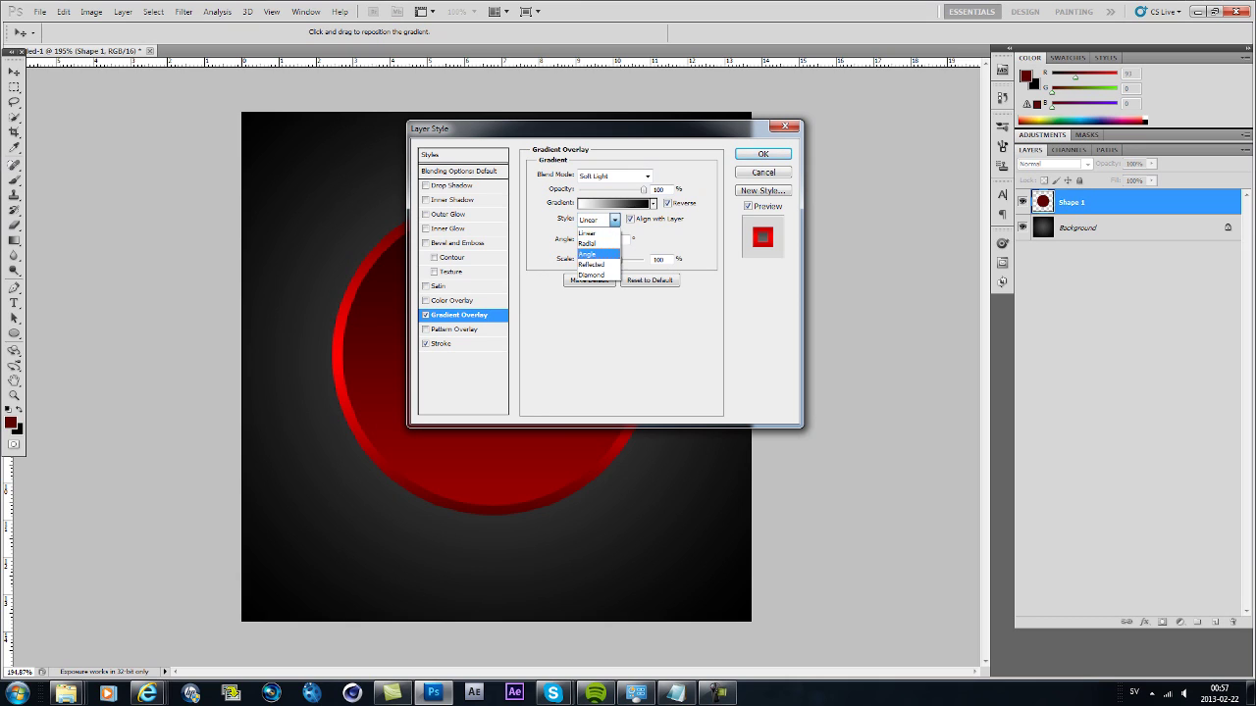
{"action": "left_click", "coordinate": [594, 266]}
{"action": "left_click_drag", "start_coordinate": [619, 260], "coordinate": [644, 260]}
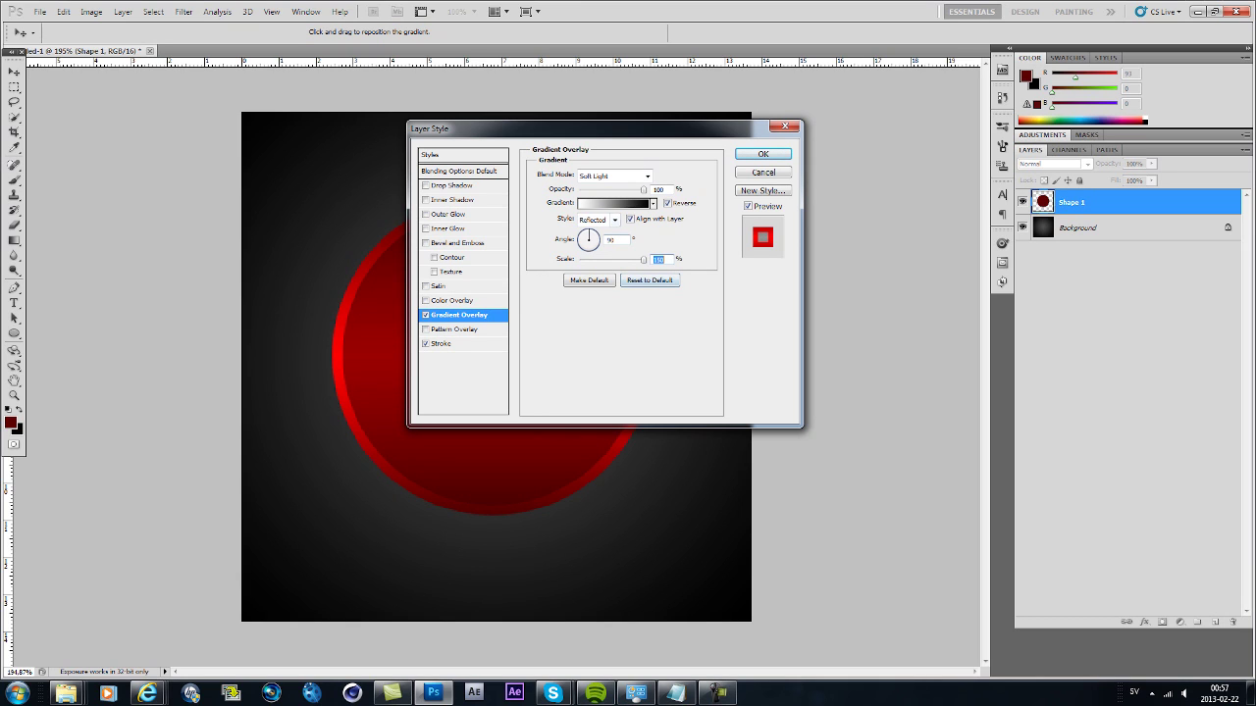
Add Bevel and Emboss with the Pillow Emboss style and a depth of 1000%, moving the dialog off the artwork
{"action": "left_click", "coordinate": [457, 242]}
{"action": "left_click", "coordinate": [637, 176]}
{"action": "left_click", "coordinate": [604, 220]}
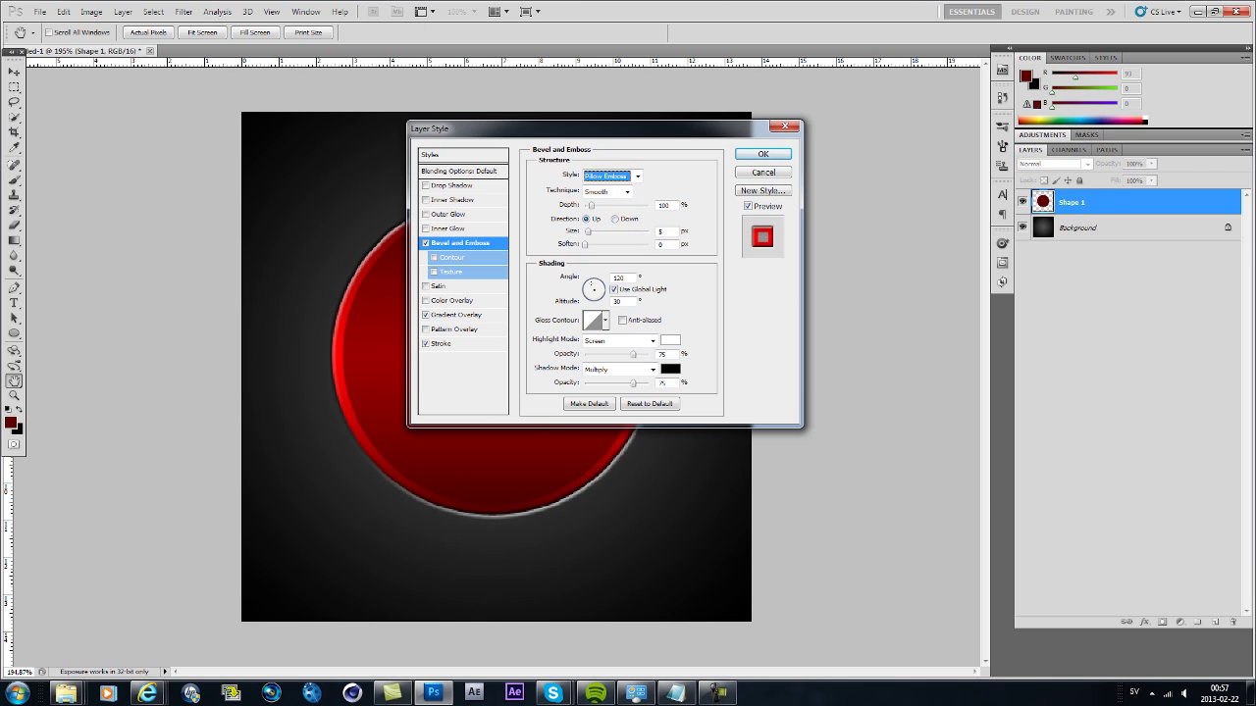
{"action": "left_click_drag", "start_coordinate": [491, 128], "coordinate": [799, 208]}
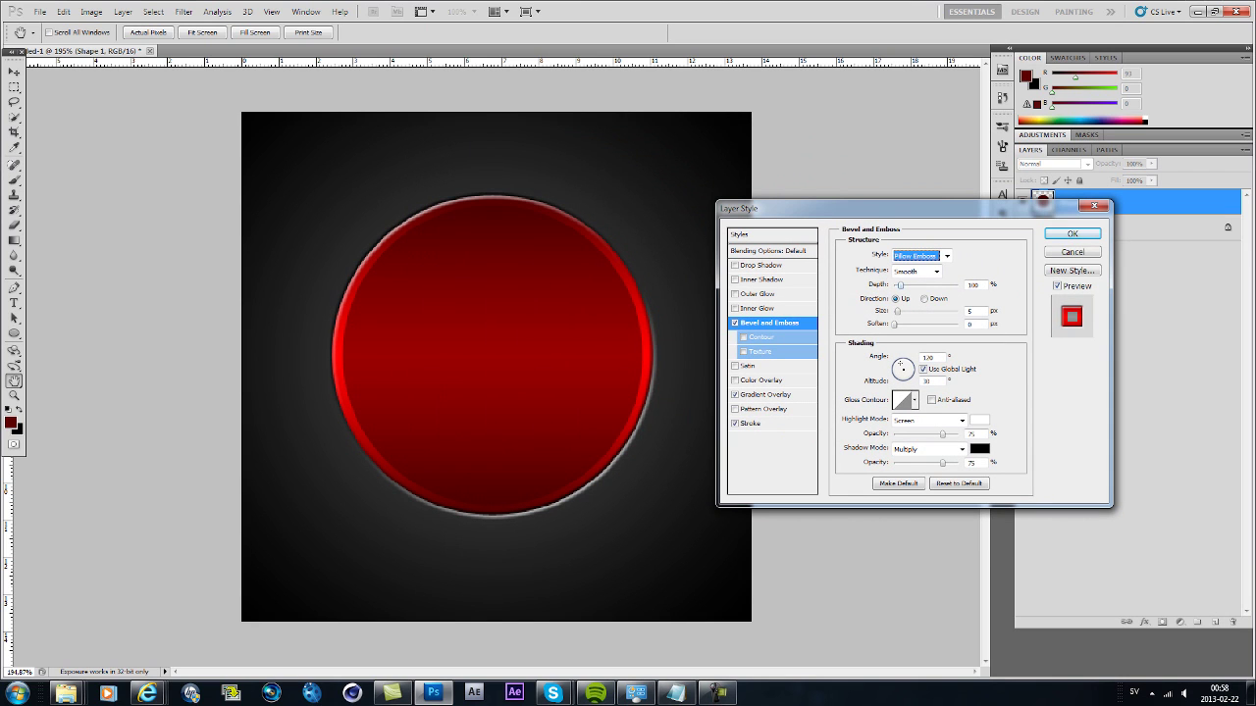
{"action": "left_click_drag", "start_coordinate": [901, 286], "coordinate": [960, 287]}
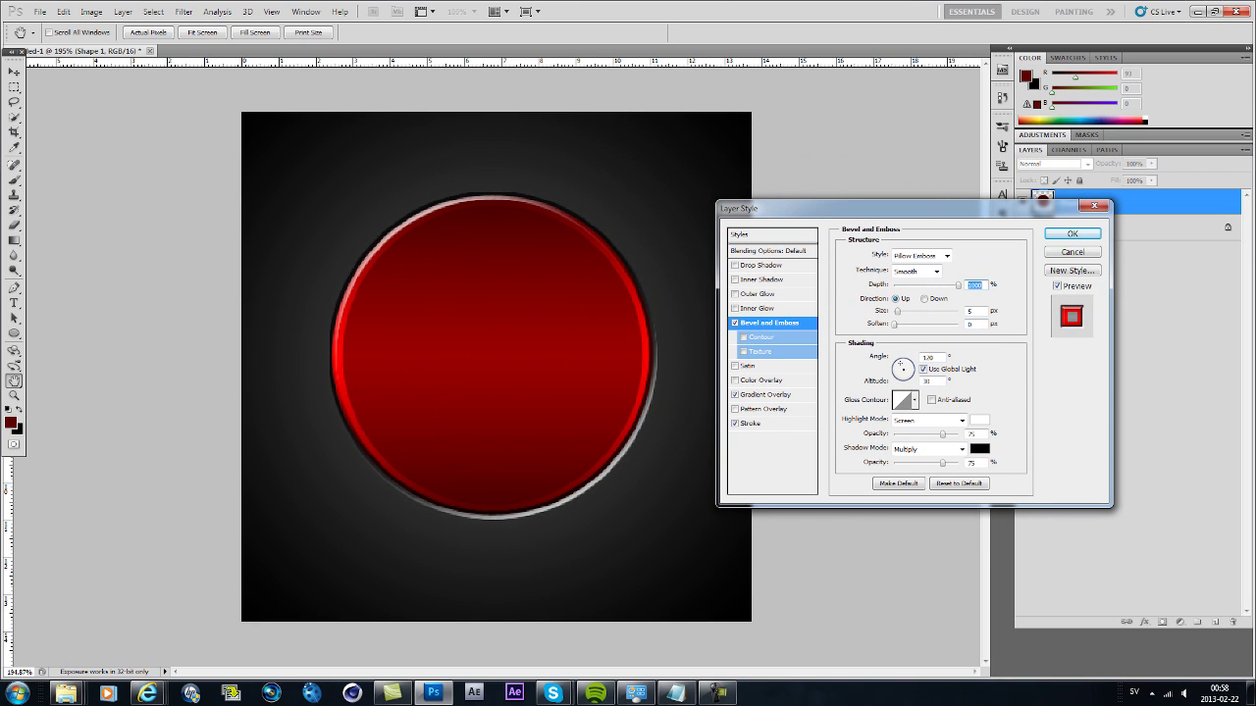
Give the bevel a Ring gloss contour and lower its highlight opacity to 50%
{"action": "left_click", "coordinate": [914, 401]}
{"action": "left_click", "coordinate": [862, 450]}
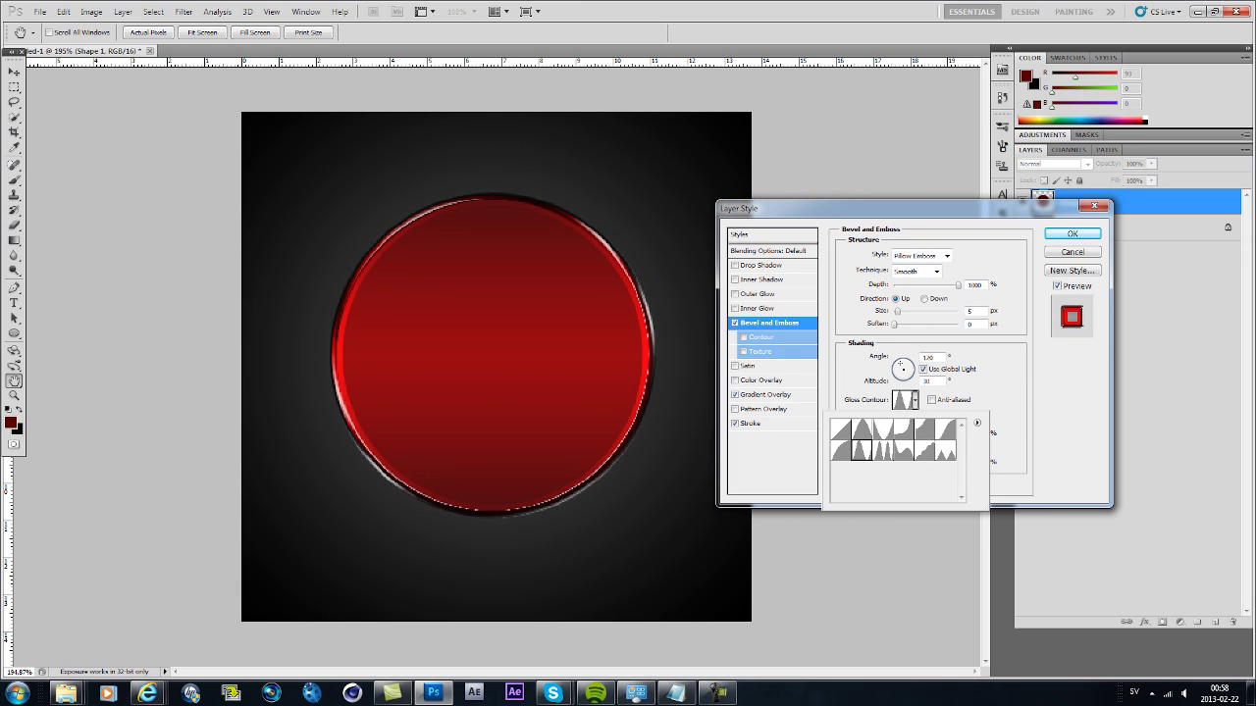
{"action": "left_click", "coordinate": [914, 400]}
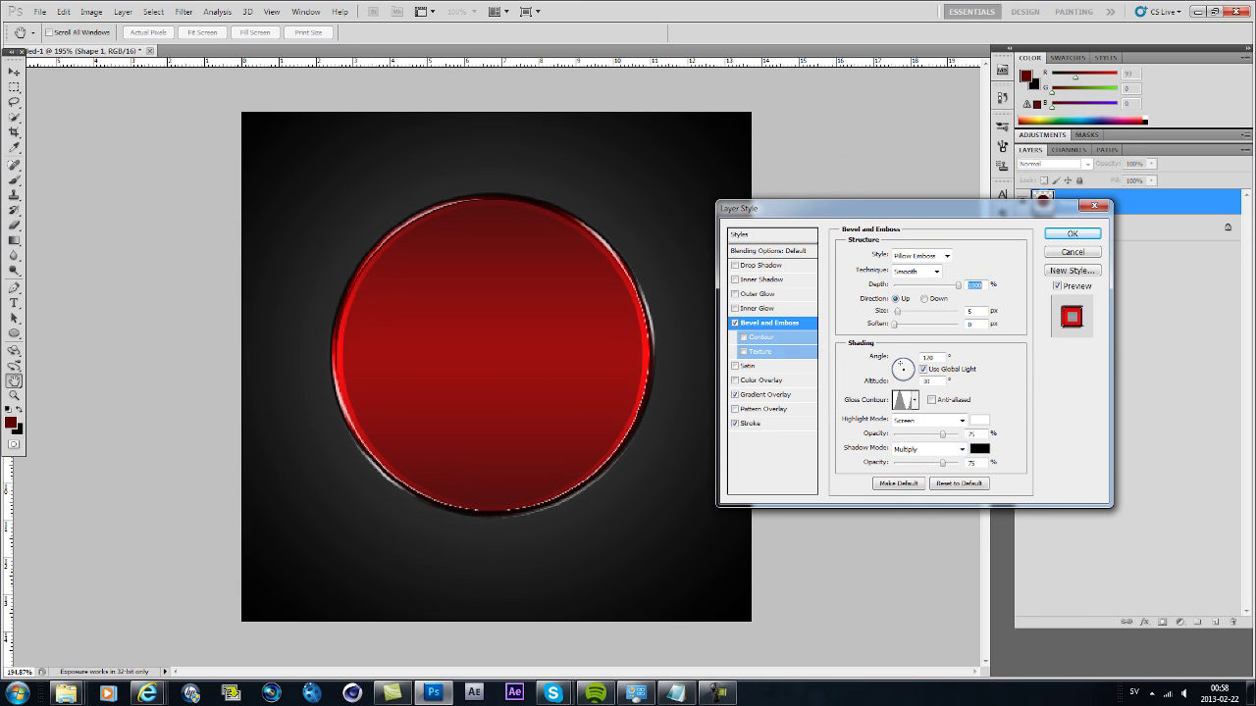
{"action": "left_click_drag", "start_coordinate": [942, 434], "coordinate": [925, 433]}
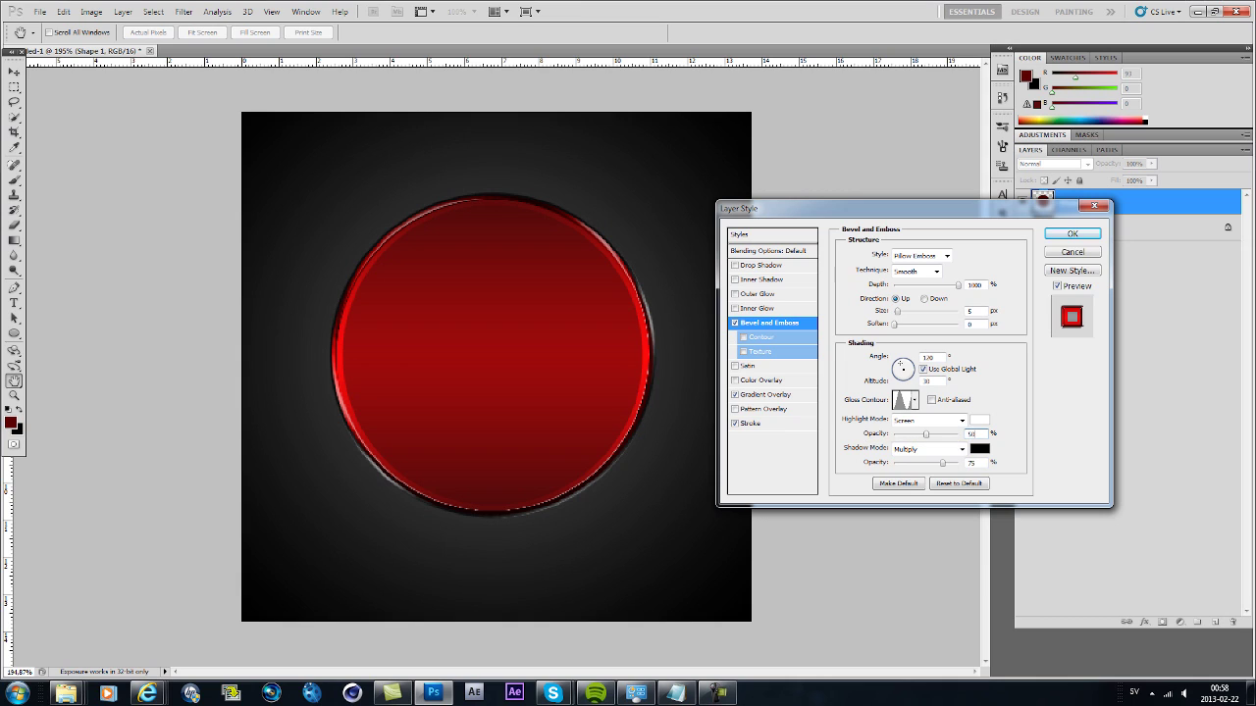
Enable the bevel's Contour option and apply the Gaussian contour shape
{"action": "left_click", "coordinate": [761, 337]}
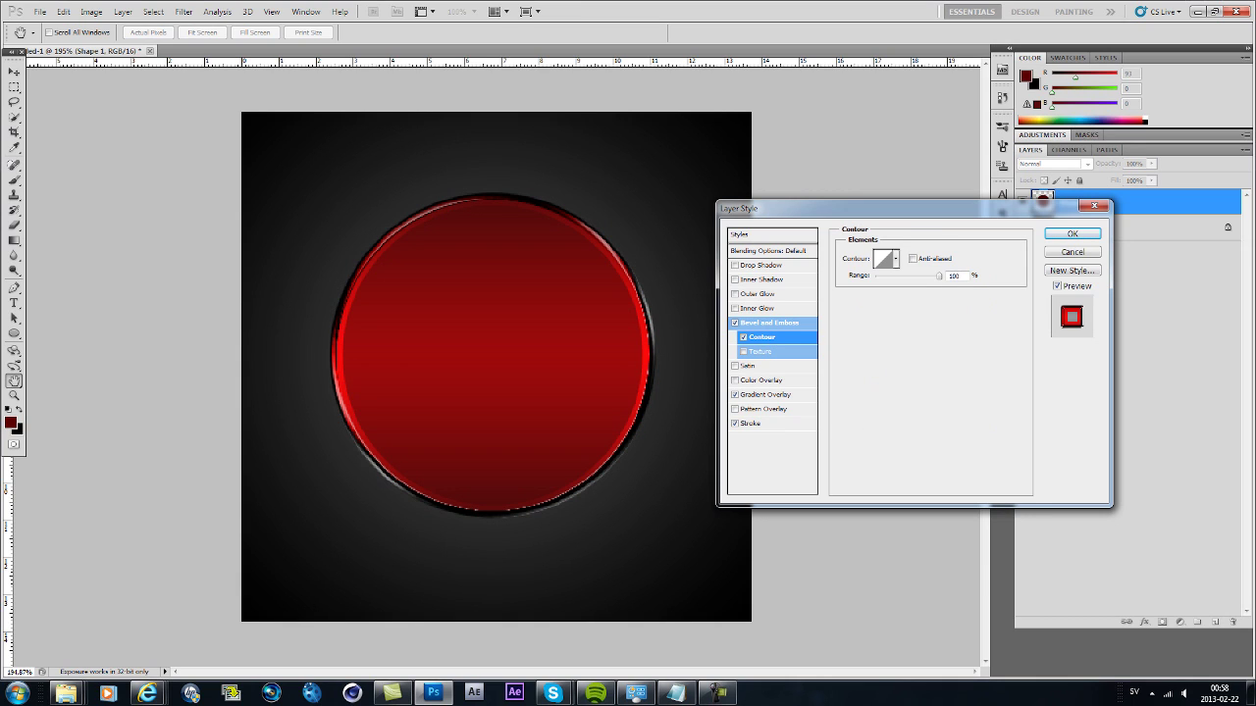
{"action": "left_click", "coordinate": [895, 258]}
{"action": "left_click", "coordinate": [926, 289]}
{"action": "left_click", "coordinate": [926, 402]}
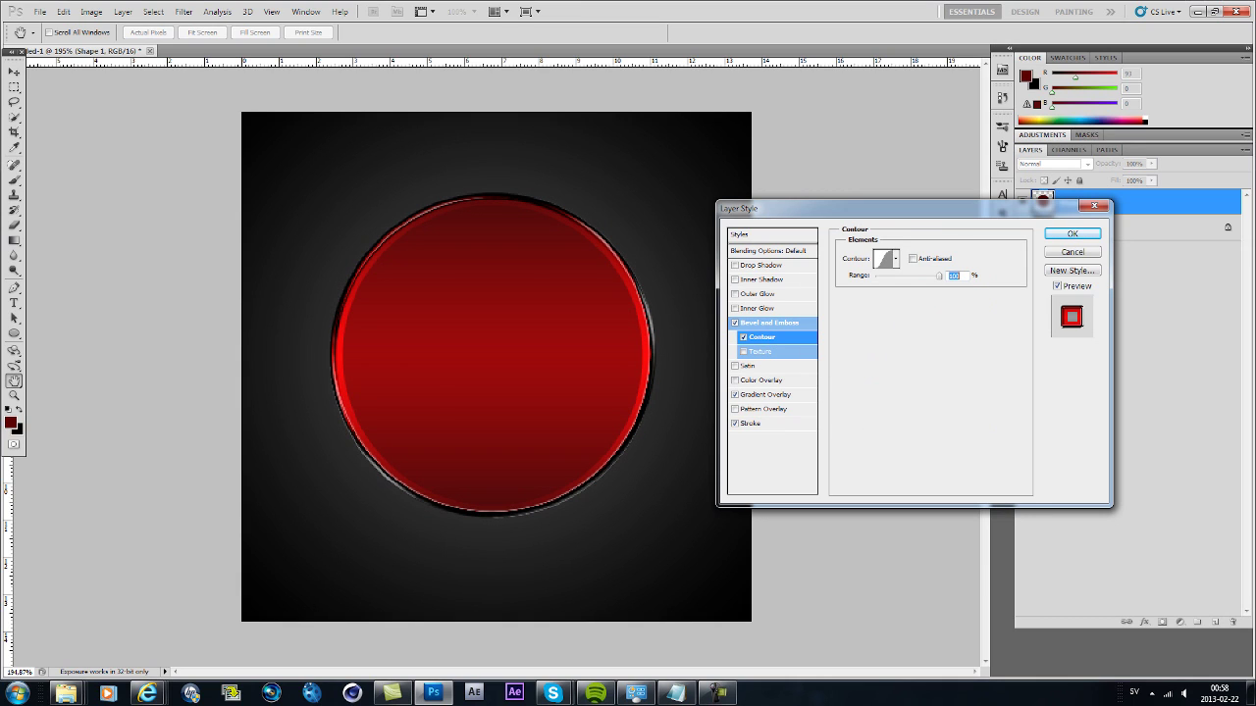
Add an Inner Shadow with distance 0 px, choke 20%, size 20 px and a Half Round contour
{"action": "left_click", "coordinate": [762, 279]}
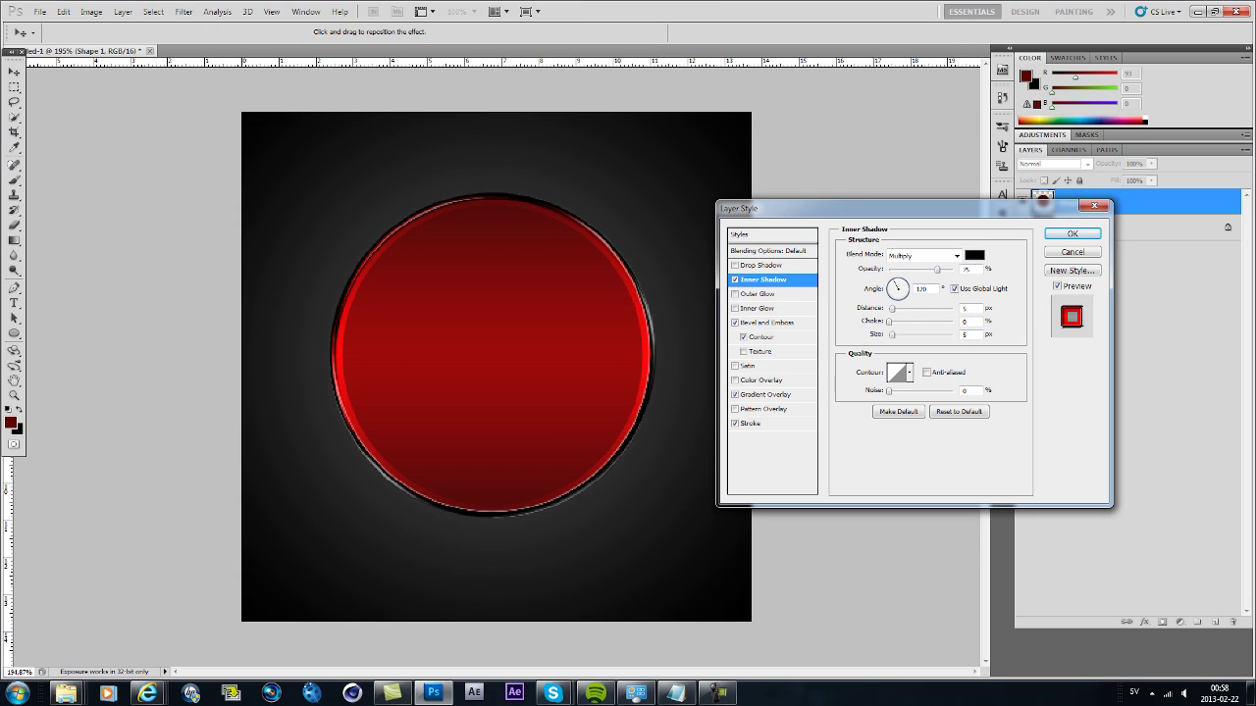
{"action": "left_click_drag", "start_coordinate": [892, 310], "coordinate": [887, 310]}
{"action": "left_click", "coordinate": [889, 323]}
{"action": "type", "text": "20"}
{"action": "key", "text": "Tab"}
{"action": "type", "text": "20"}
{"action": "left_click", "coordinate": [909, 373]}
{"action": "left_click", "coordinate": [835, 423]}
{"action": "key", "text": "Return"}
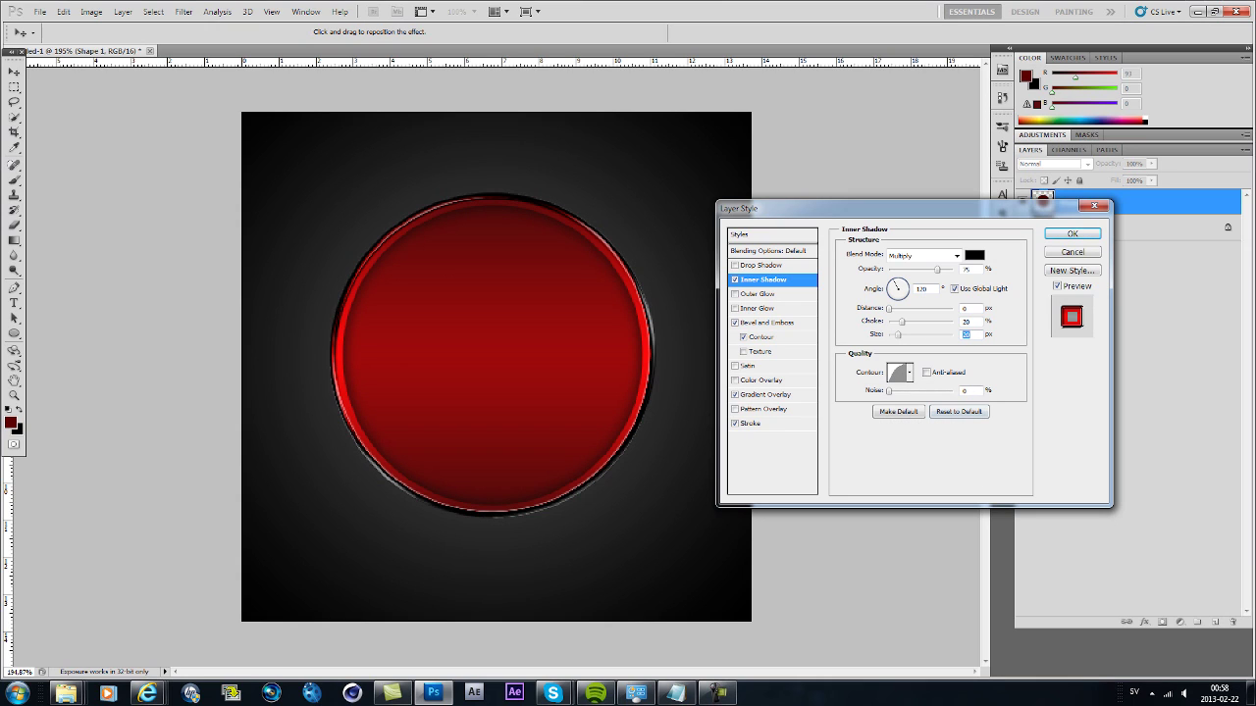
Raise the Inner Shadow size to 30 px and add a Drop Shadow with distance 0 px, spread 35% and size 35 px
{"action": "key", "text": "shift+Up"}
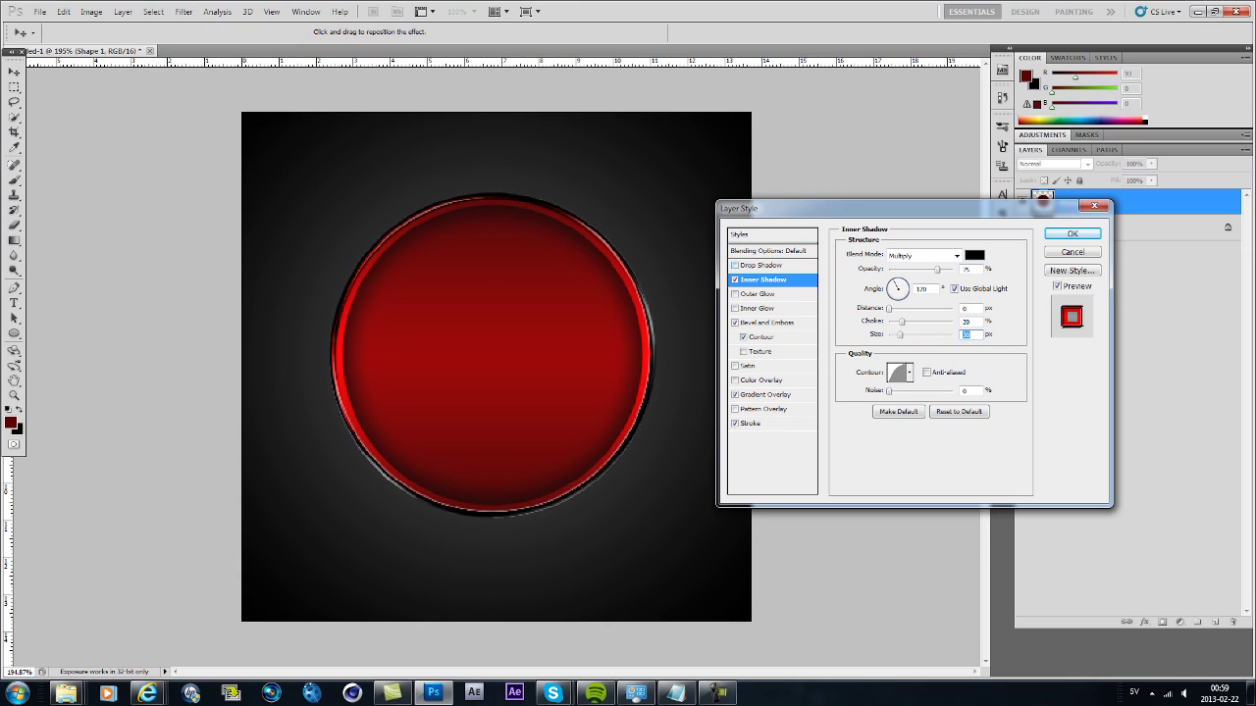
{"action": "left_click", "coordinate": [761, 265]}
{"action": "left_click_drag", "start_coordinate": [892, 309], "coordinate": [884, 310]}
{"action": "key", "text": "Tab"}
{"action": "type", "text": "35"}
{"action": "key", "text": "Tab"}
{"action": "type", "text": "35"}
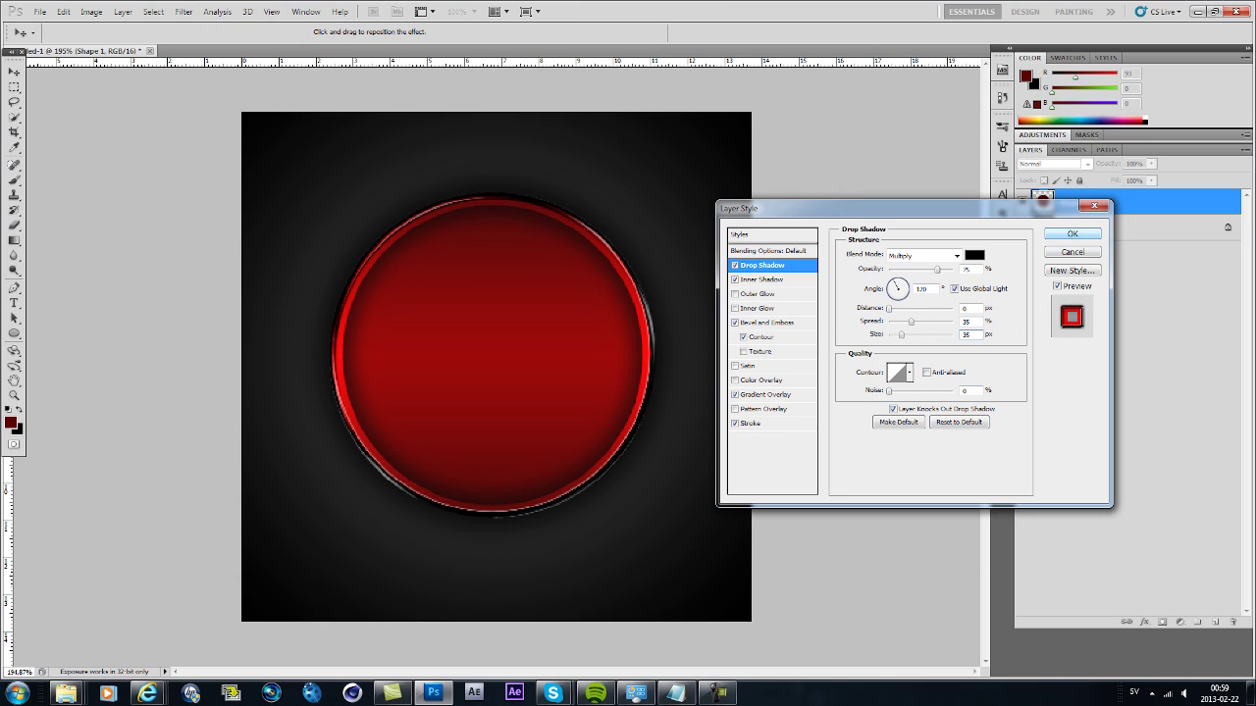
{"action": "left_click", "coordinate": [768, 322]}
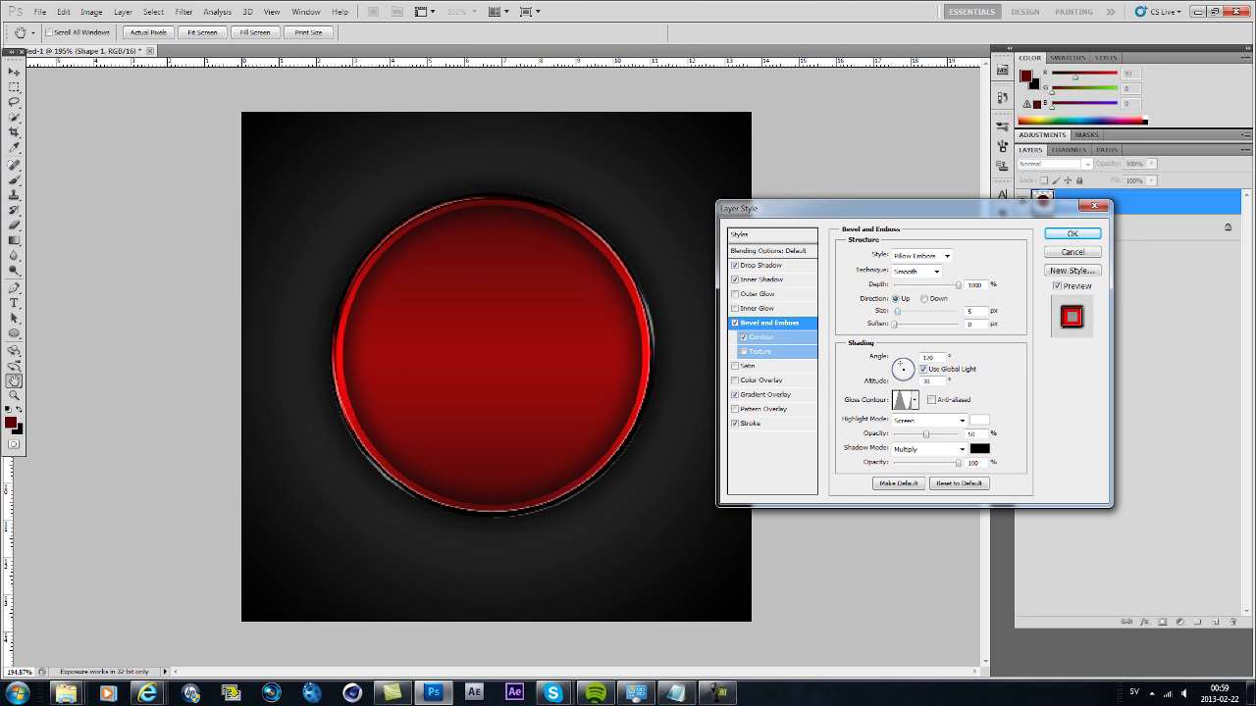
Open the TUT text file on the desktop and write "Sorry having a hard time remember one thing brb"
{"action": "left_click", "coordinate": [1251, 692]}
{"action": "double_click", "coordinate": [183, 573]}
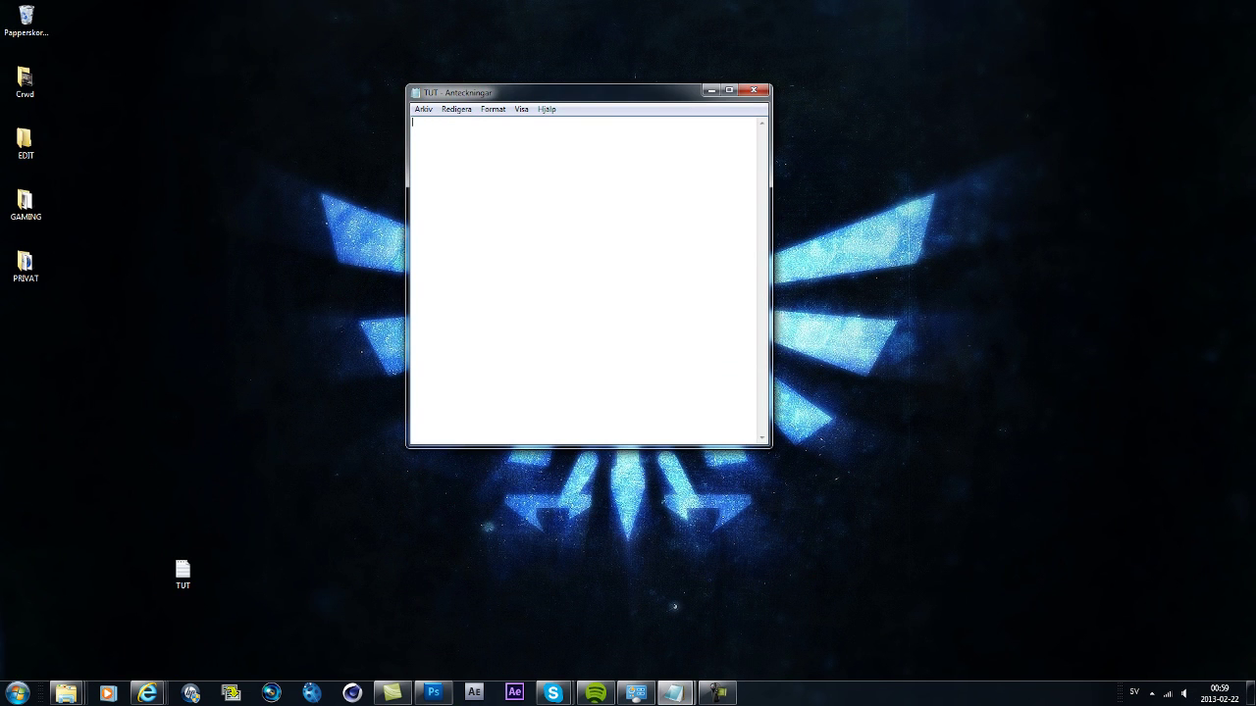
{"action": "type", "text": "Sorry having a hard time remember one thing brbr"}
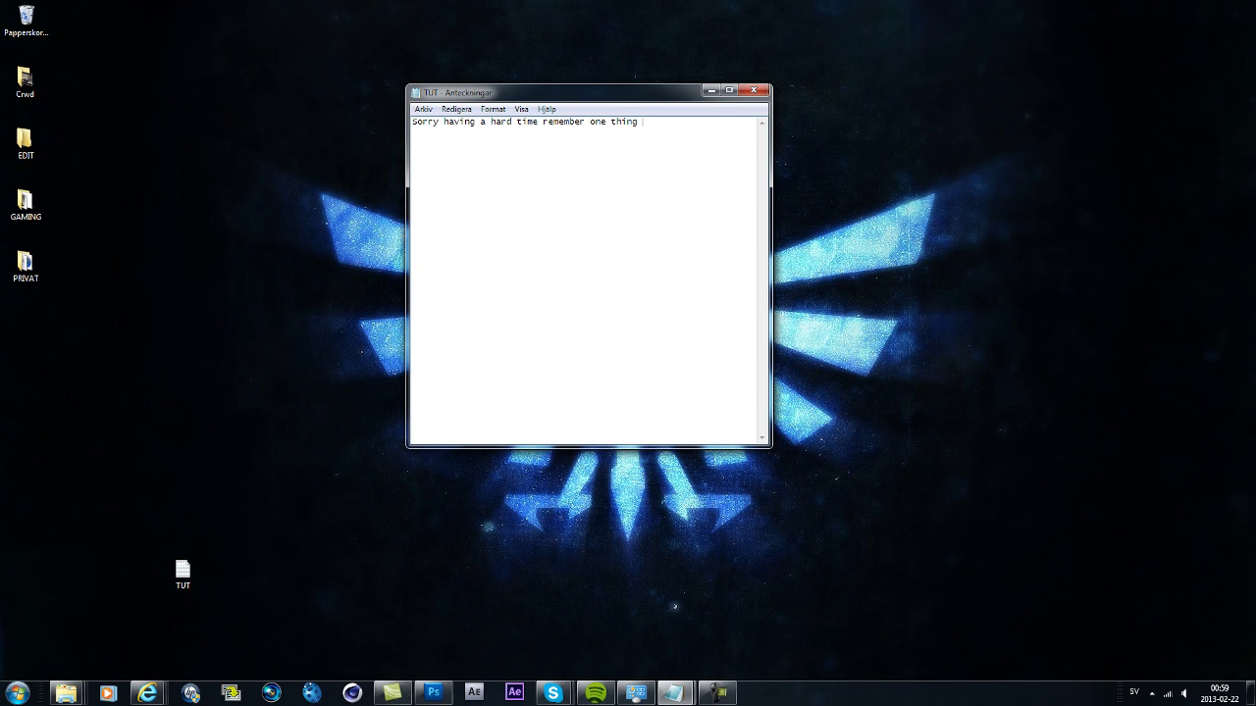
{"action": "left_click", "coordinate": [719, 692]}
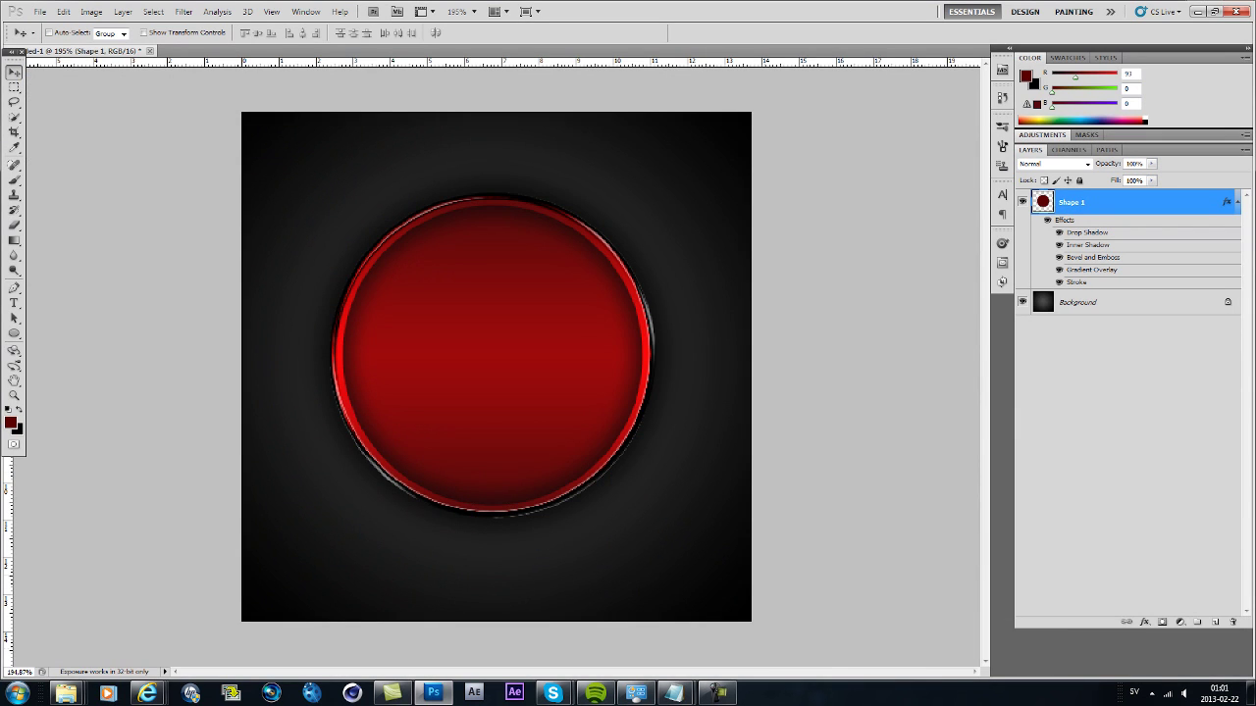
Replace the TUT note with "So lets go again!", clear it and return to Photoshop
{"action": "left_click", "coordinate": [675, 693]}
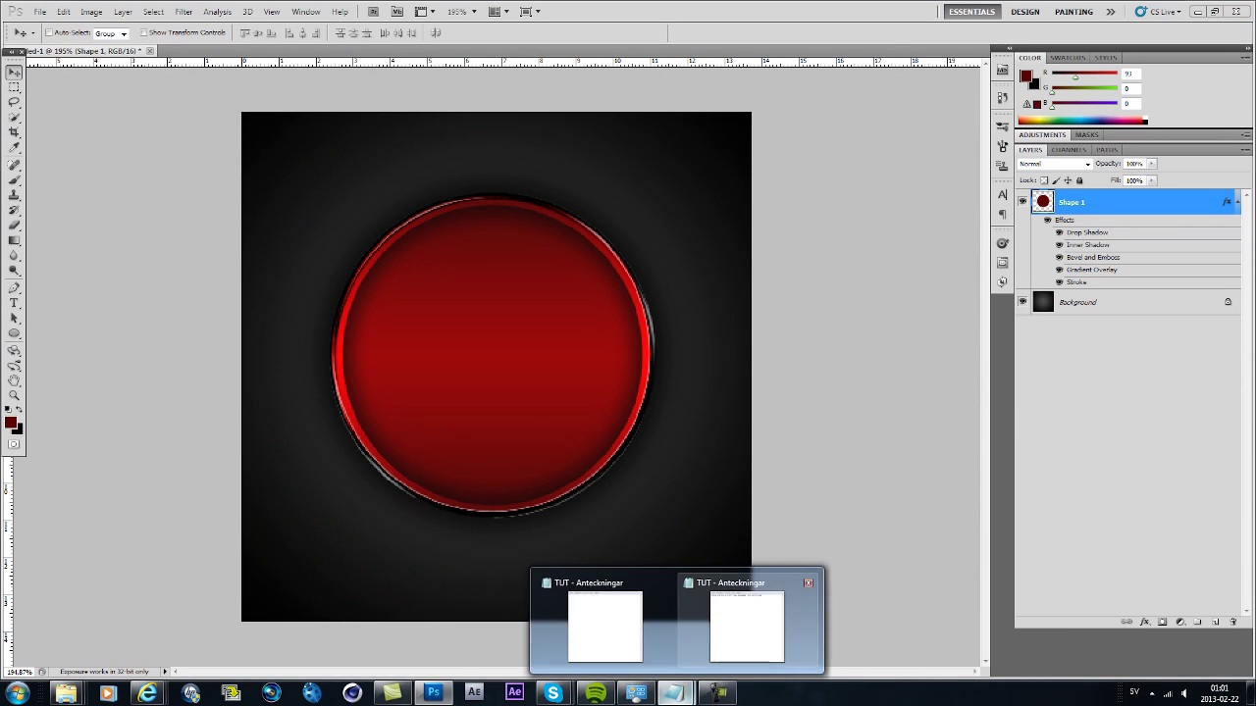
{"action": "left_click", "coordinate": [746, 624]}
{"action": "key", "text": "ctrl+a"}
{"action": "type", "text": "so"}
{"action": "key", "text": "BackSpace"}
{"action": "type", "text": "o lets go again!"}
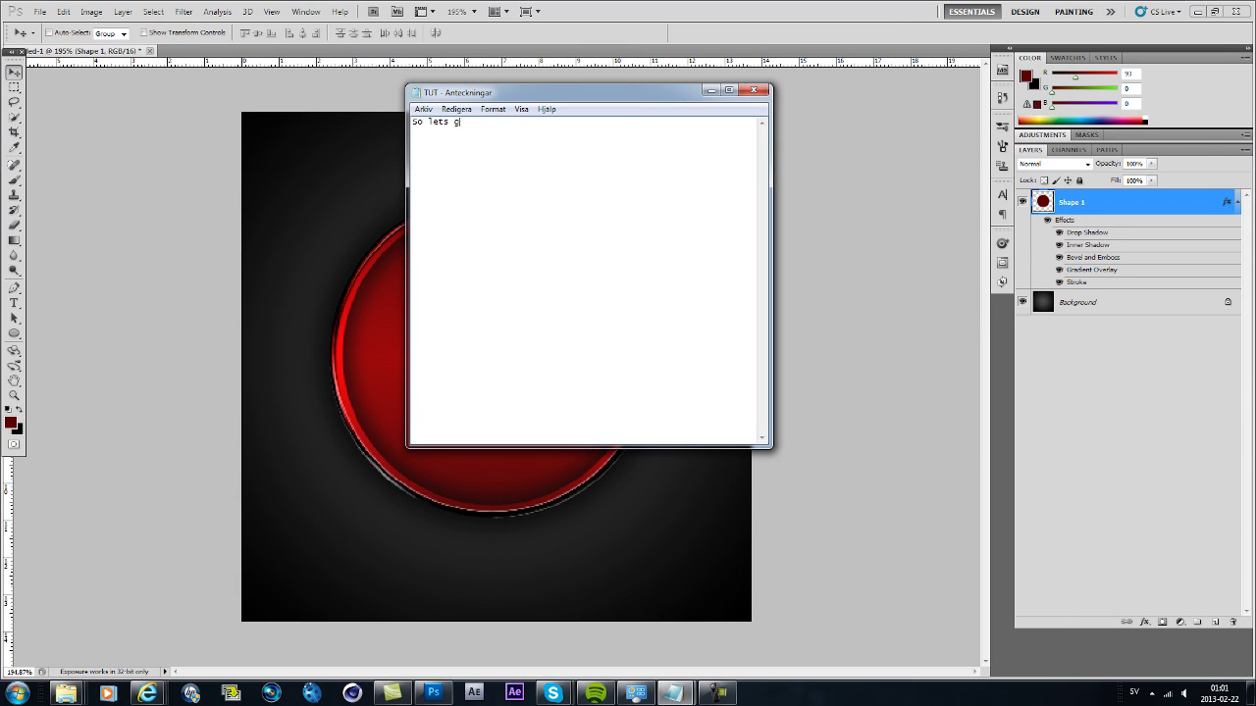
{"action": "key", "text": "BackSpace"}
{"action": "key", "text": "BackSpace"}
{"action": "key", "text": "BackSpace"}
{"action": "key", "text": "BackSpace"}
{"action": "key", "text": "BackSpace"}
{"action": "key", "text": "BackSpace"}
{"action": "key", "text": "BackSpace"}
{"action": "key", "text": "BackSpace"}
{"action": "key", "text": "BackSpace"}
{"action": "key", "text": "BackSpace"}
{"action": "key", "text": "BackSpace"}
{"action": "key", "text": "BackSpace"}
{"action": "key", "text": "BackSpace"}
{"action": "key", "text": "BackSpace"}
{"action": "key", "text": "BackSpace"}
{"action": "key", "text": "BackSpace"}
{"action": "key", "text": "BackSpace"}
{"action": "key", "text": "alt+Tab"}
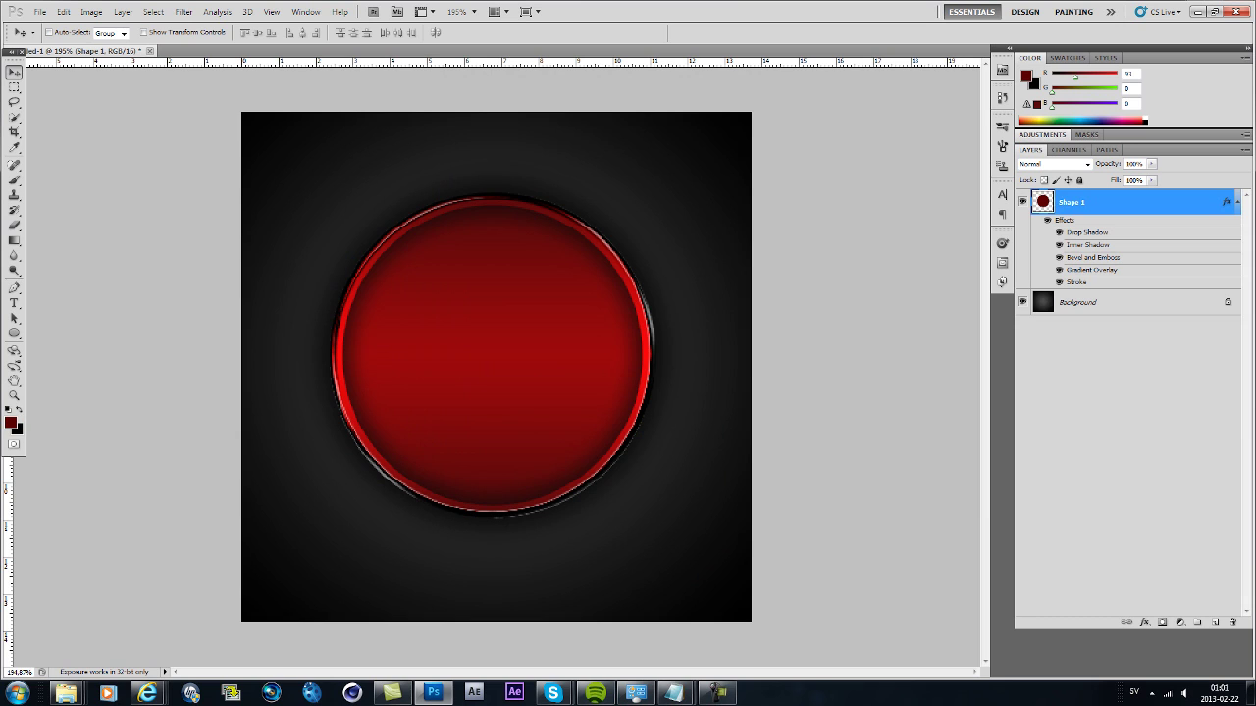
Set the circle's Bevel and Emboss soften to 1 px and apply the layer style
{"action": "double_click", "coordinate": [1087, 244]}
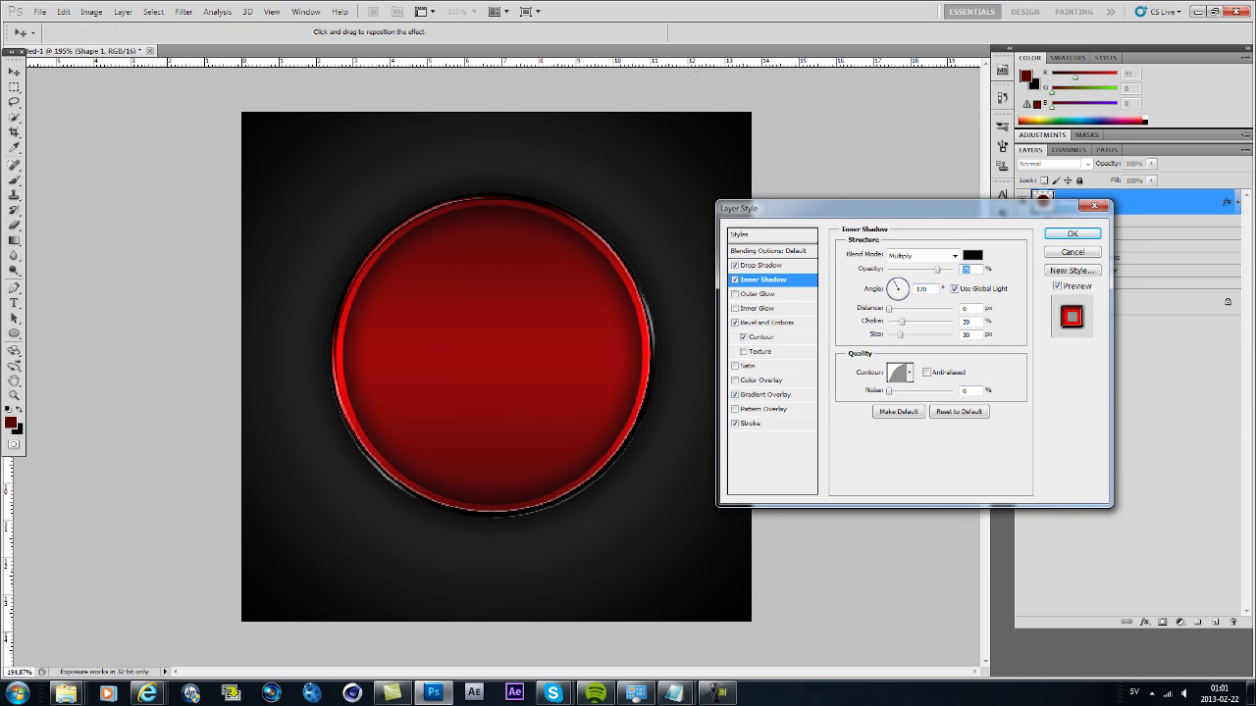
{"action": "left_click", "coordinate": [768, 323]}
{"action": "double_click", "coordinate": [972, 324]}
{"action": "type", "text": "1"}
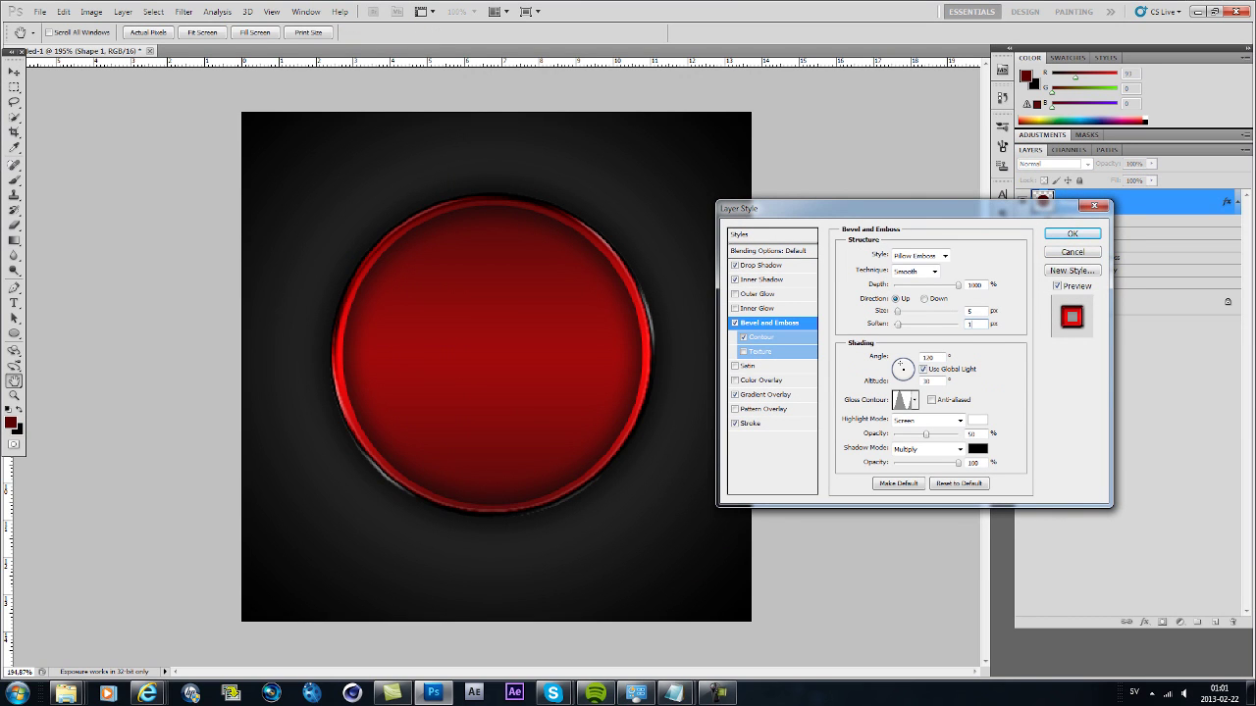
{"action": "key", "text": "Return"}
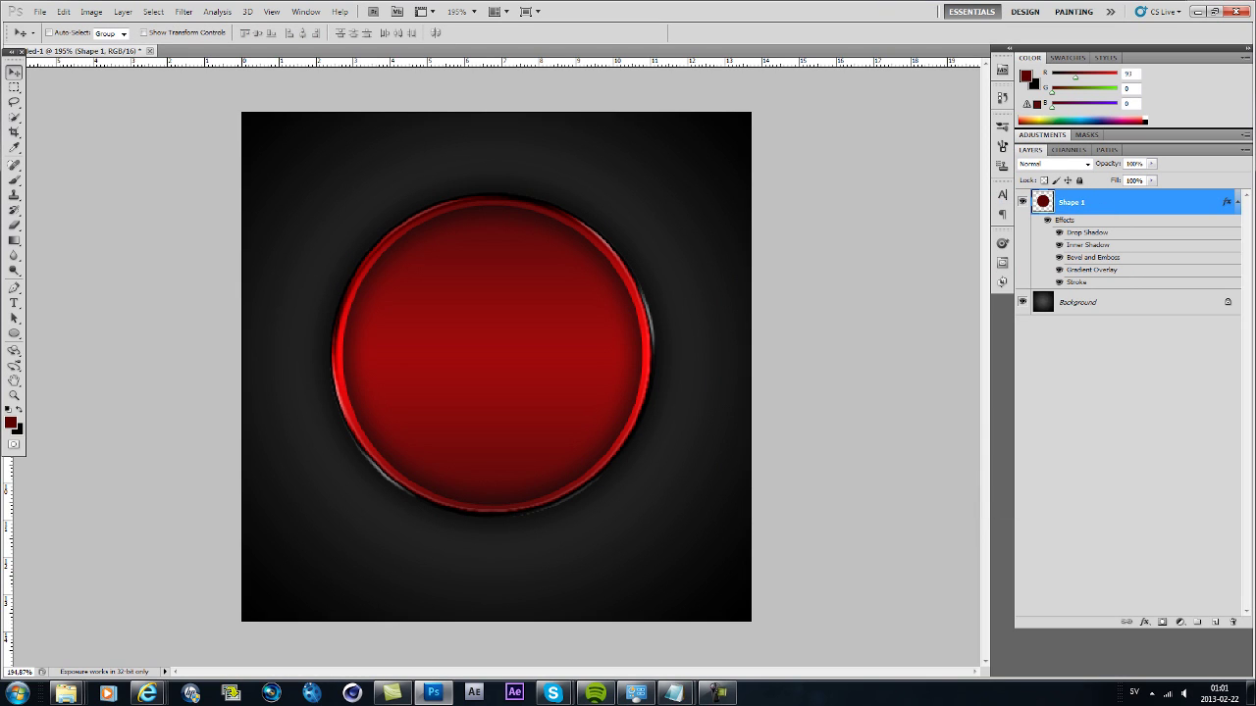
Activate the Type tool and reset the foreground and background colours to the default black and white
{"action": "left_click", "coordinate": [14, 303]}
{"action": "left_click", "coordinate": [11, 423]}
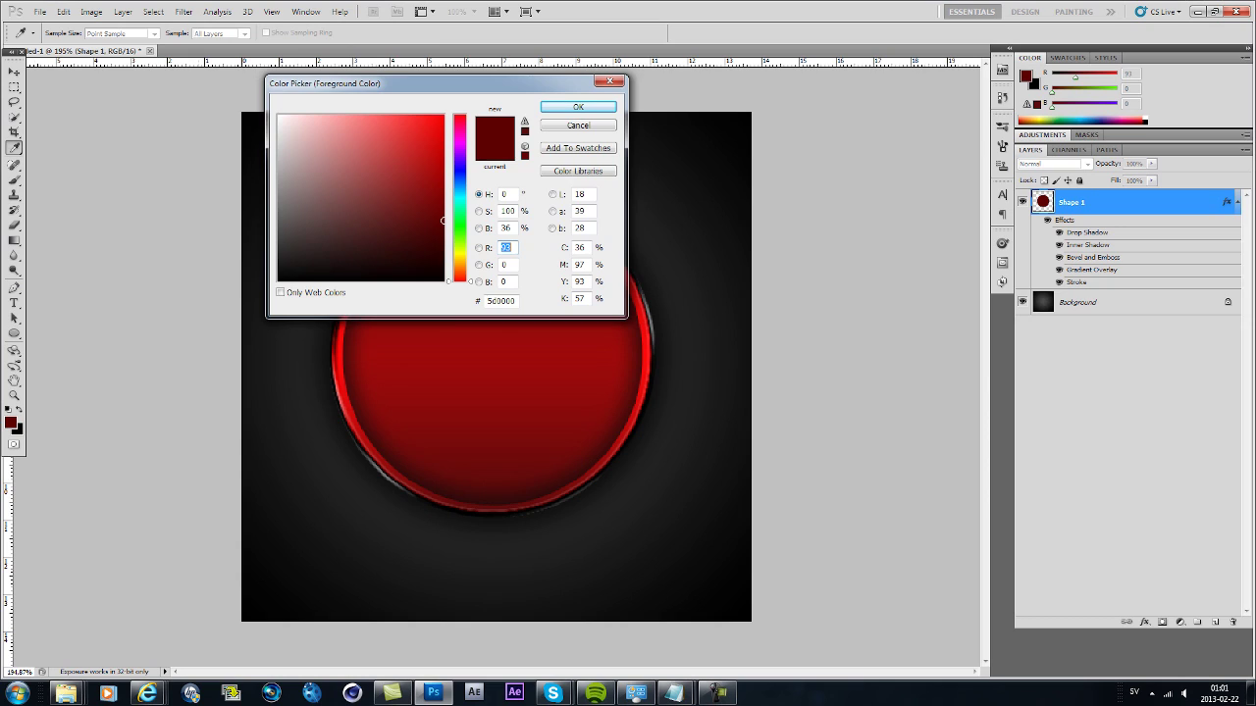
{"action": "left_click", "coordinate": [578, 125]}
{"action": "key", "text": "d"}
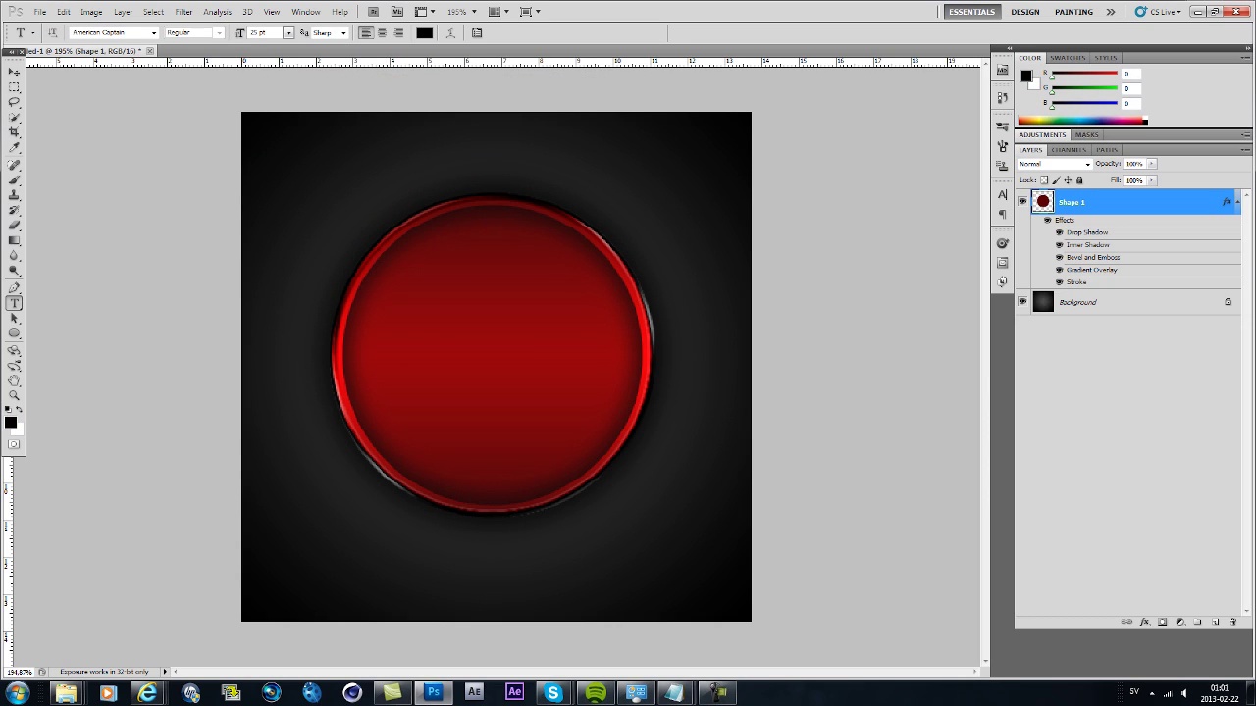
Add a black letter H in American Captain at 290 pt and centre it over the red circle
{"action": "type", "text": "290"}
{"action": "left_click", "coordinate": [153, 33]}
{"action": "key", "text": "Return"}
{"action": "left_click", "coordinate": [461, 364]}
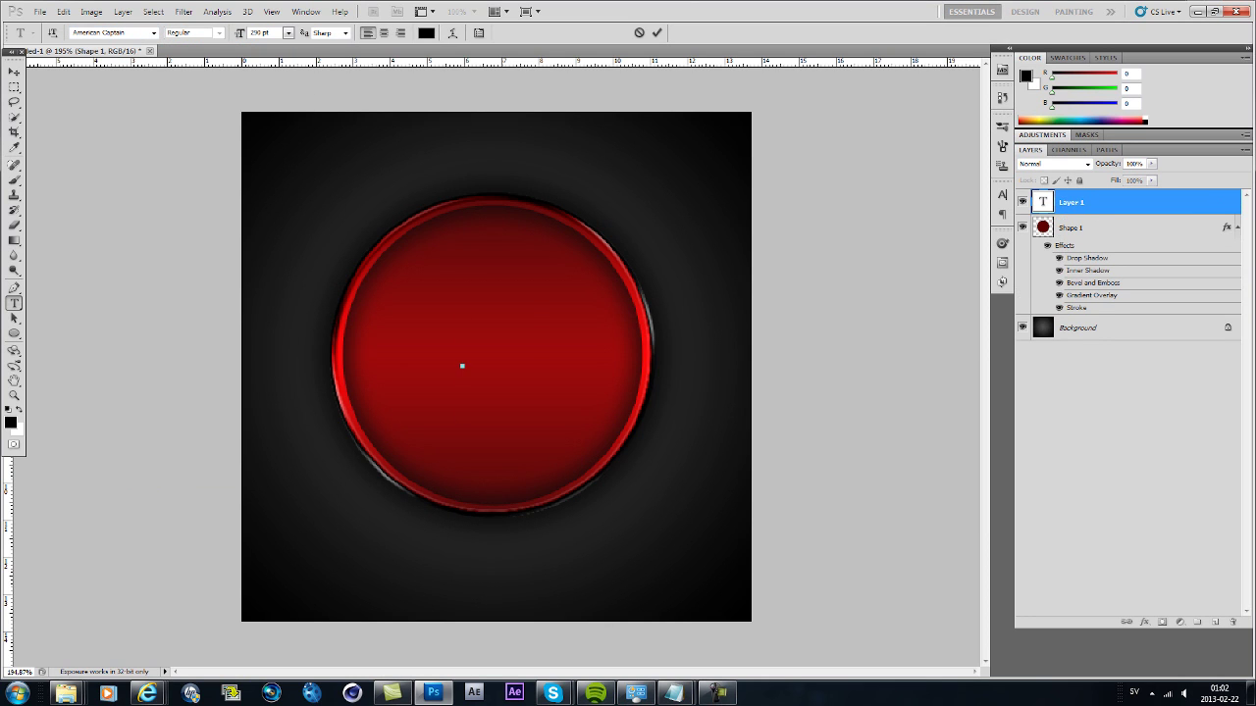
{"action": "type", "text": "H"}
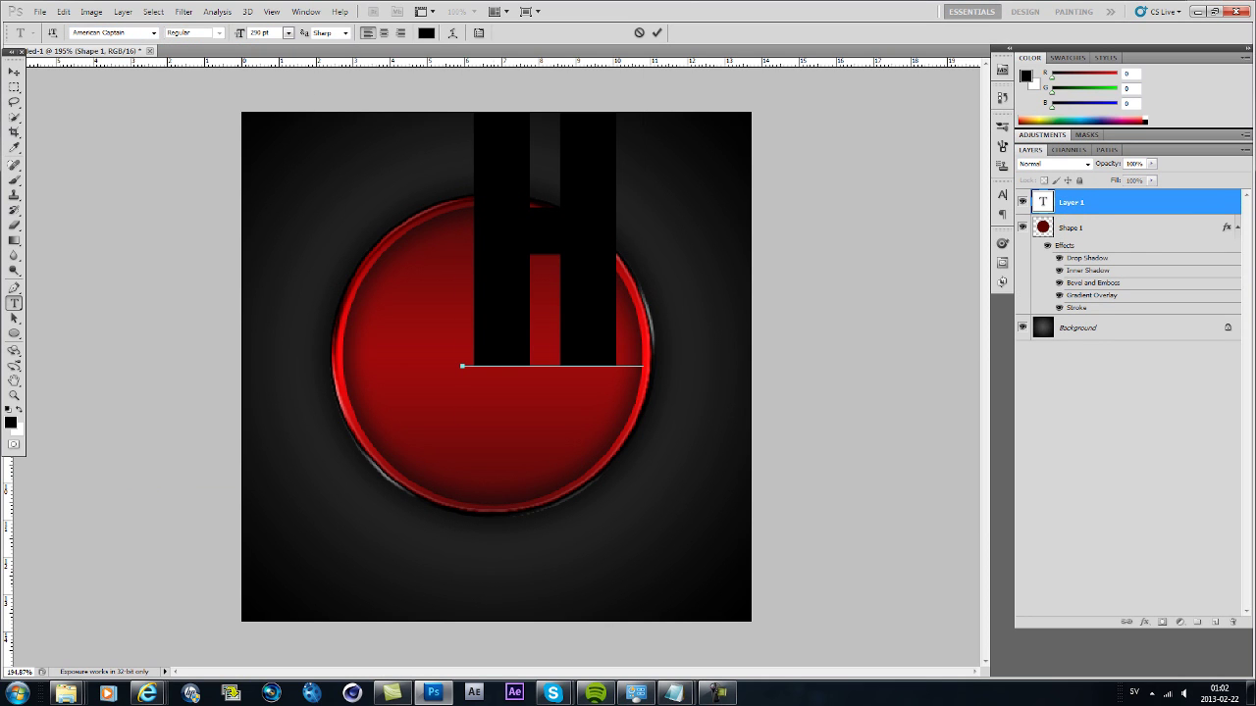
{"action": "key", "text": "ctrl+a"}
{"action": "left_click", "coordinate": [14, 72]}
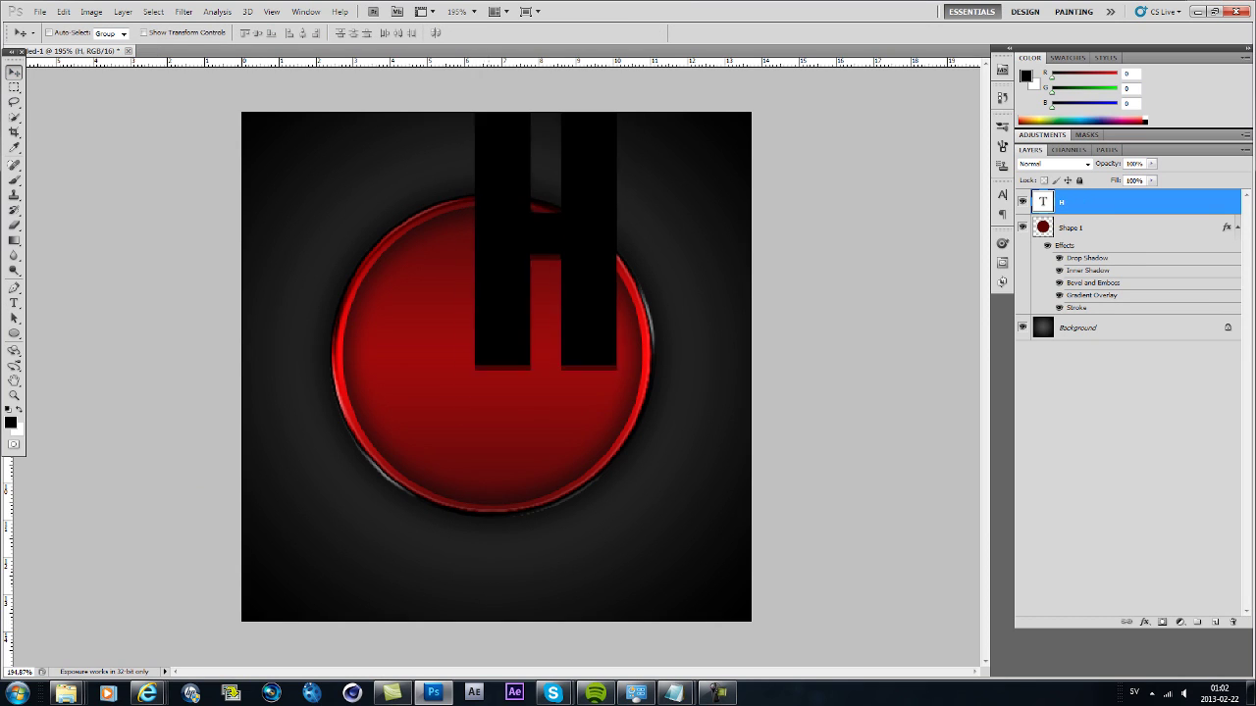
{"action": "left_click_drag", "start_coordinate": [490, 256], "coordinate": [437, 381]}
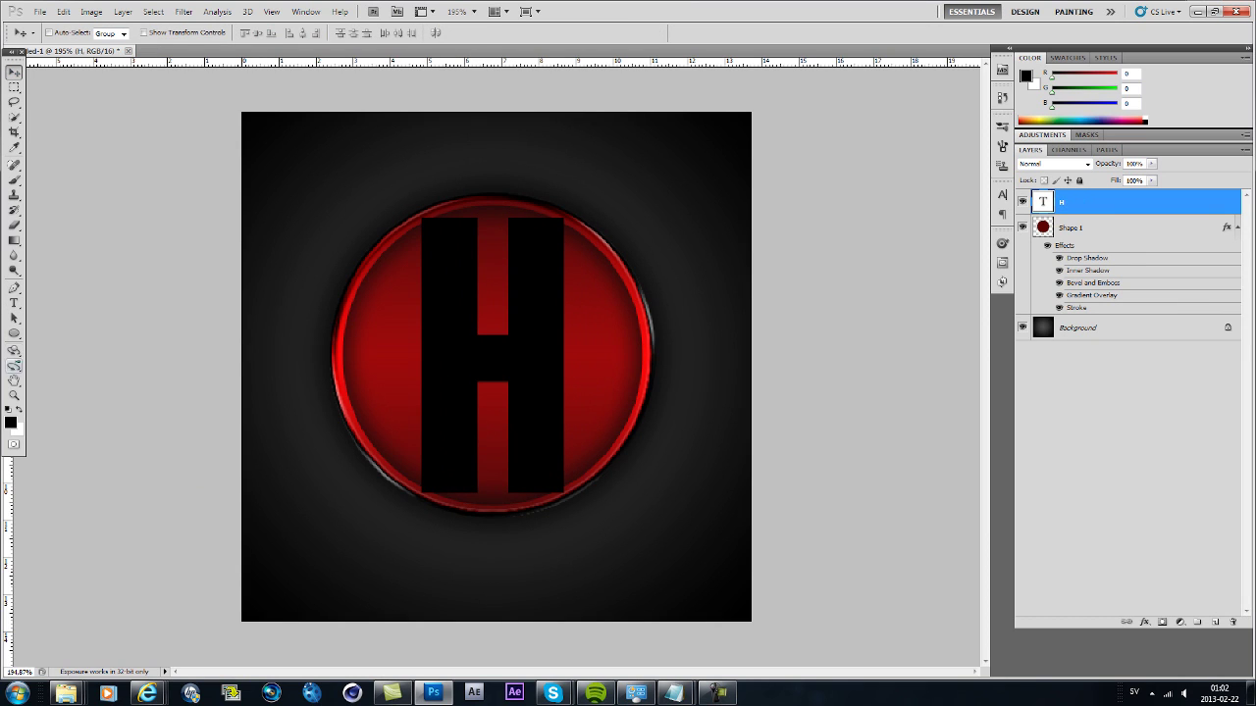
Select the letter H for editing and browse the font list for a different typeface
{"action": "left_click", "coordinate": [14, 303]}
{"action": "double_click", "coordinate": [492, 358]}
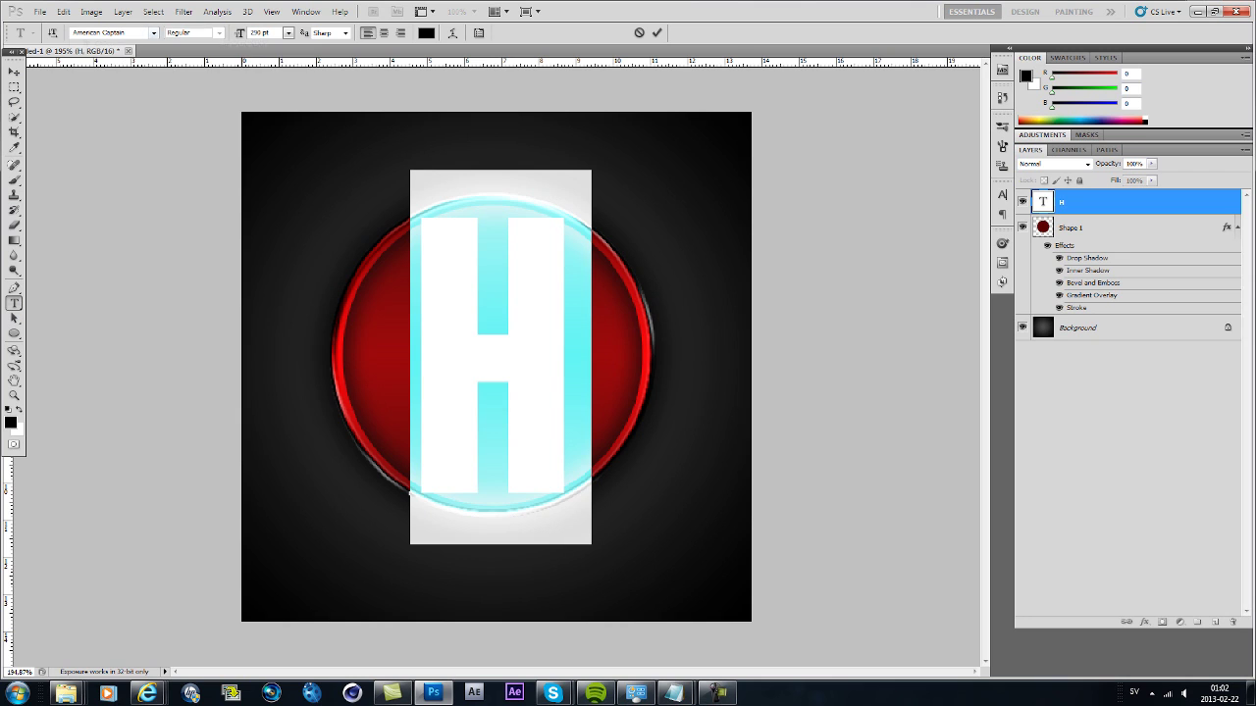
{"action": "left_click", "coordinate": [154, 34]}
{"action": "scroll", "coordinate": [157, 400], "scroll_direction": "down", "scroll_amount": 1}
{"action": "scroll", "coordinate": [147, 432], "scroll_direction": "down", "scroll_amount": 10}
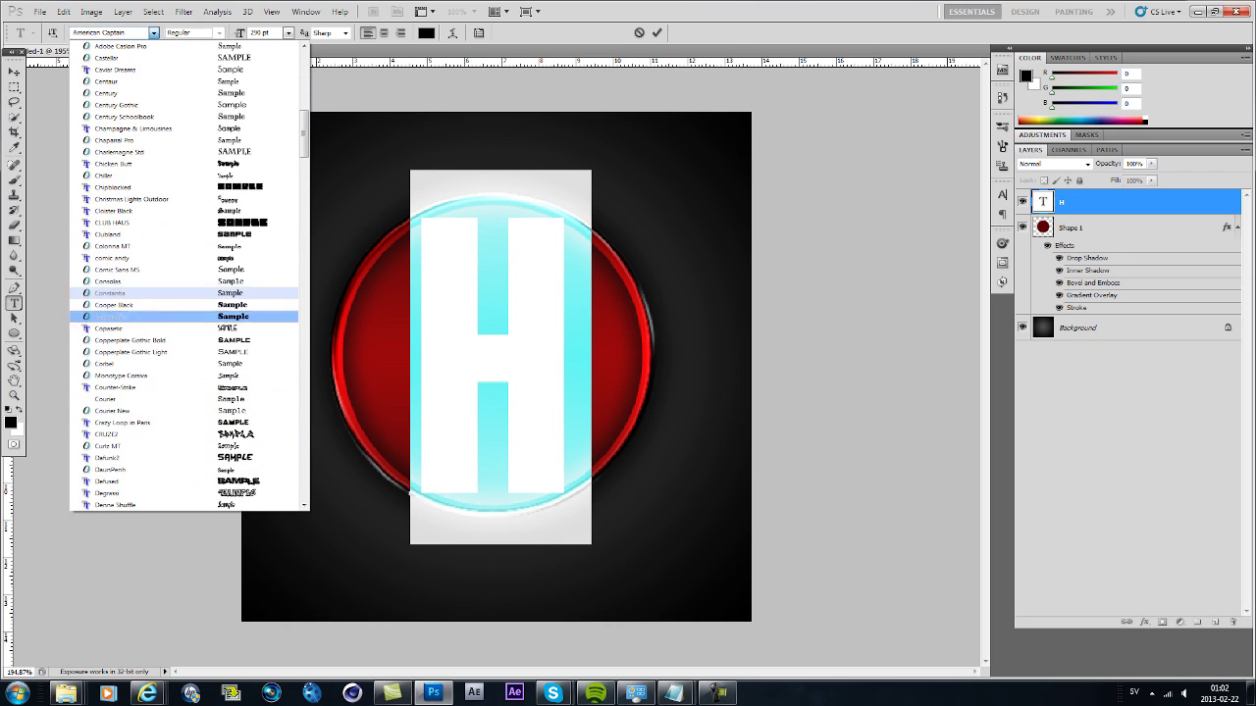
{"action": "scroll", "coordinate": [147, 245], "scroll_direction": "up", "scroll_amount": 6}
{"action": "scroll", "coordinate": [148, 275], "scroll_direction": "up", "scroll_amount": 4}
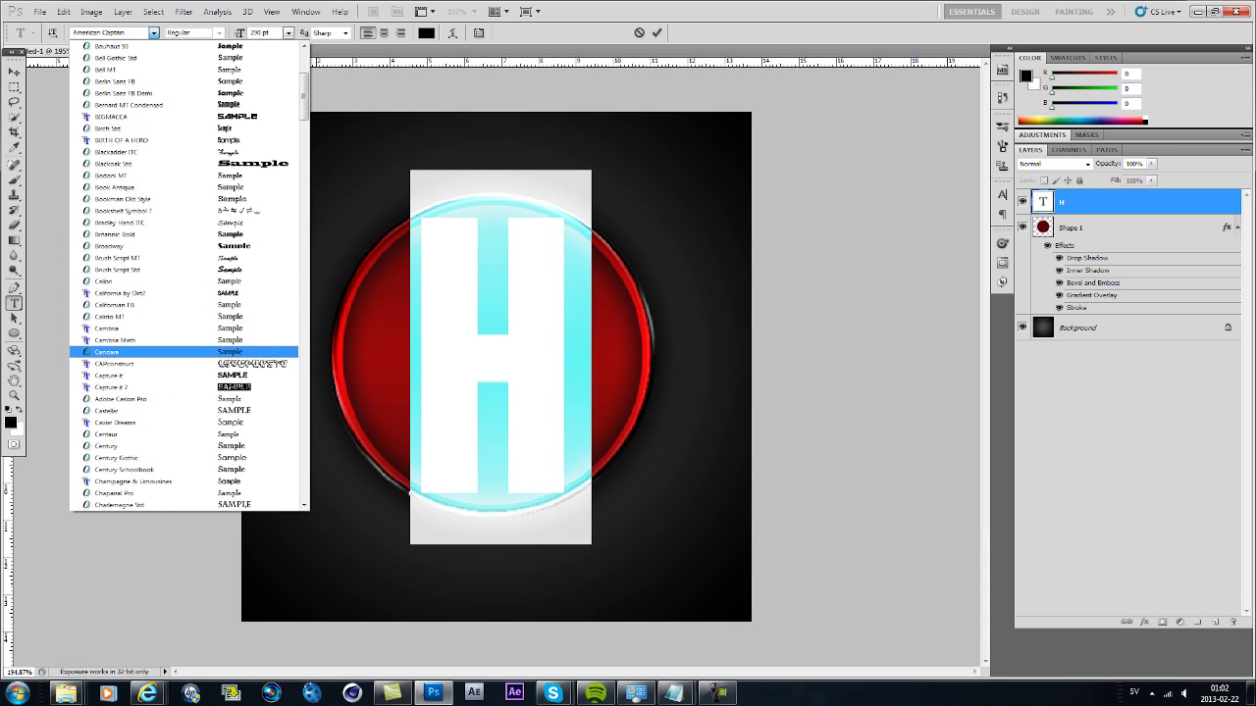
Open LOGO HUSQVAARNA.psd from the EDIT folder's Husqvaarna subfolder and check the font settings of its H layer
{"action": "left_click", "coordinate": [1251, 693]}
{"action": "double_click", "coordinate": [26, 143]}
{"action": "double_click", "coordinate": [508, 344]}
{"action": "double_click", "coordinate": [507, 416]}
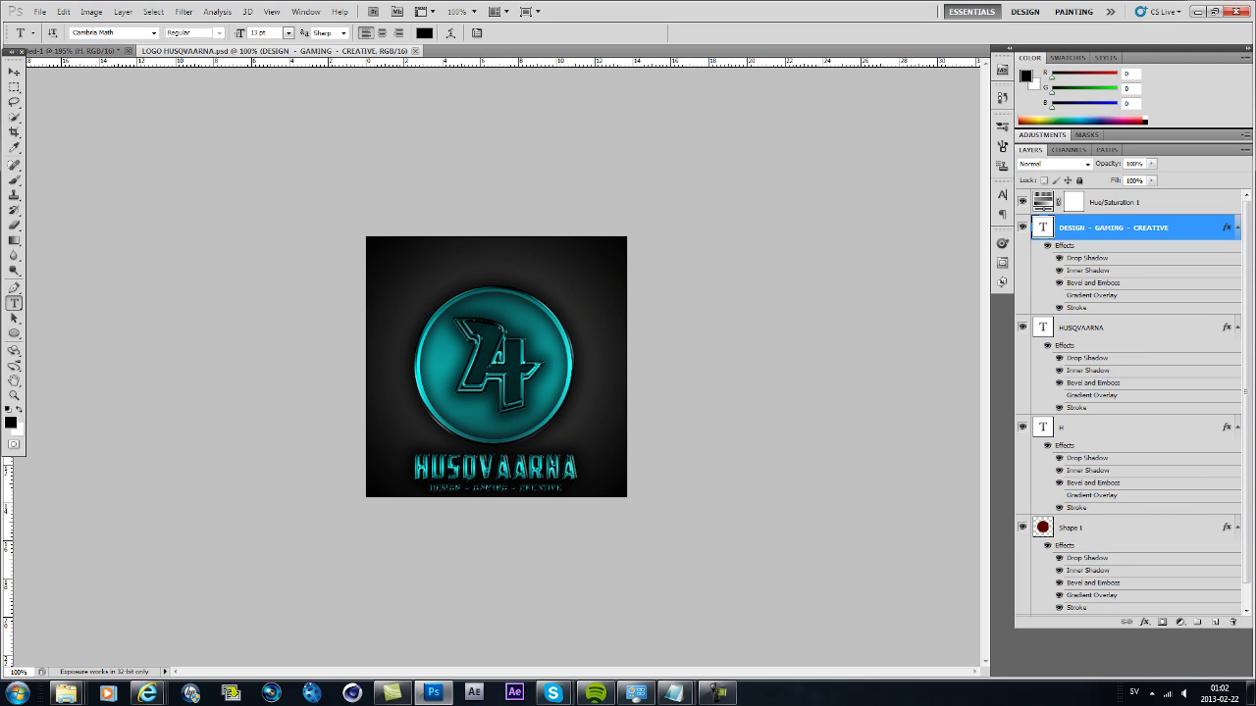
{"action": "left_click", "coordinate": [1109, 428]}
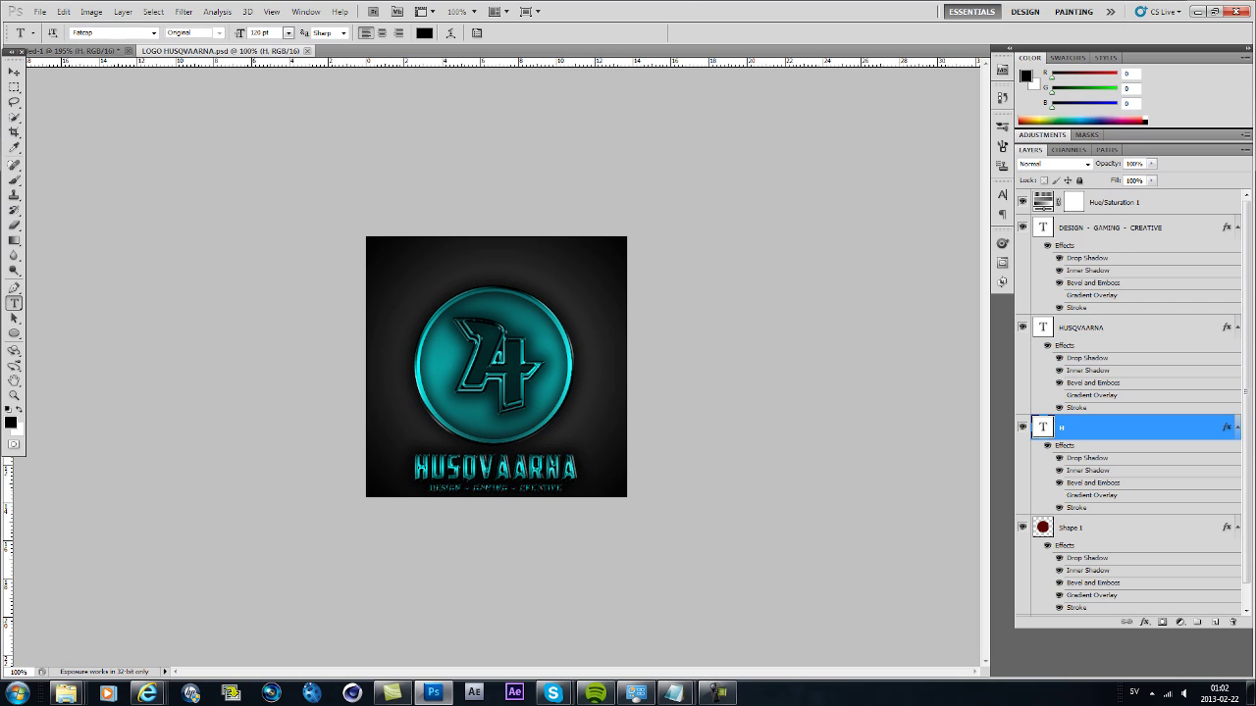
Write a note in the TUT text file naming fatcap as the font and offering a download link, and clear it
{"action": "left_click", "coordinate": [1198, 12]}
{"action": "mouse_move", "coordinate": [674, 693]}
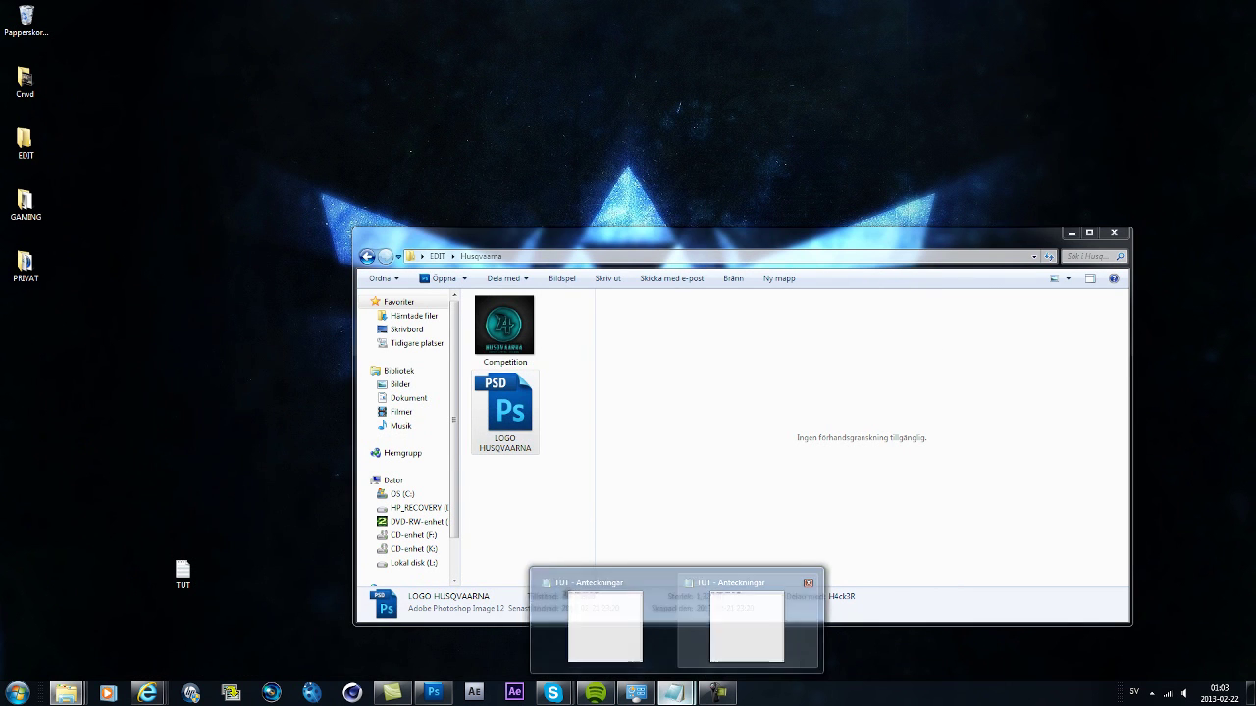
{"action": "left_click", "coordinate": [746, 628]}
{"action": "type", "text": "The font "}
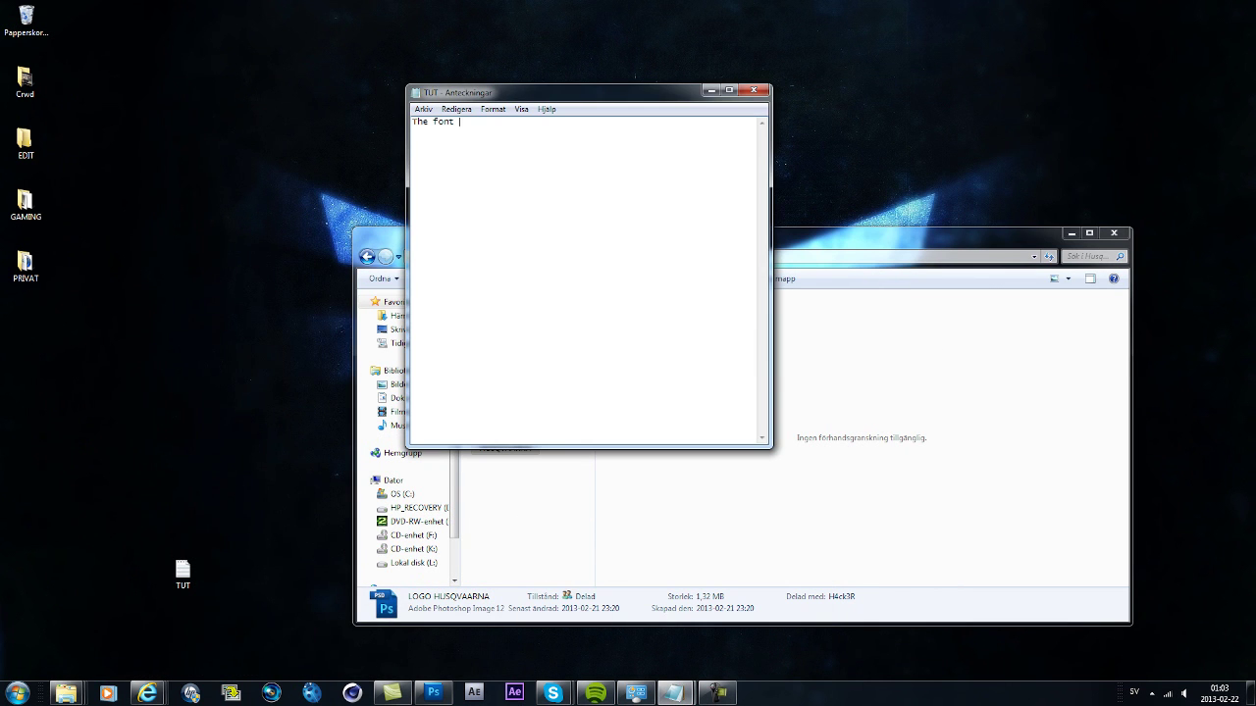
{"action": "type", "text": "name is fatcap s"}
{"action": "type", "text": "wonna download it i"}
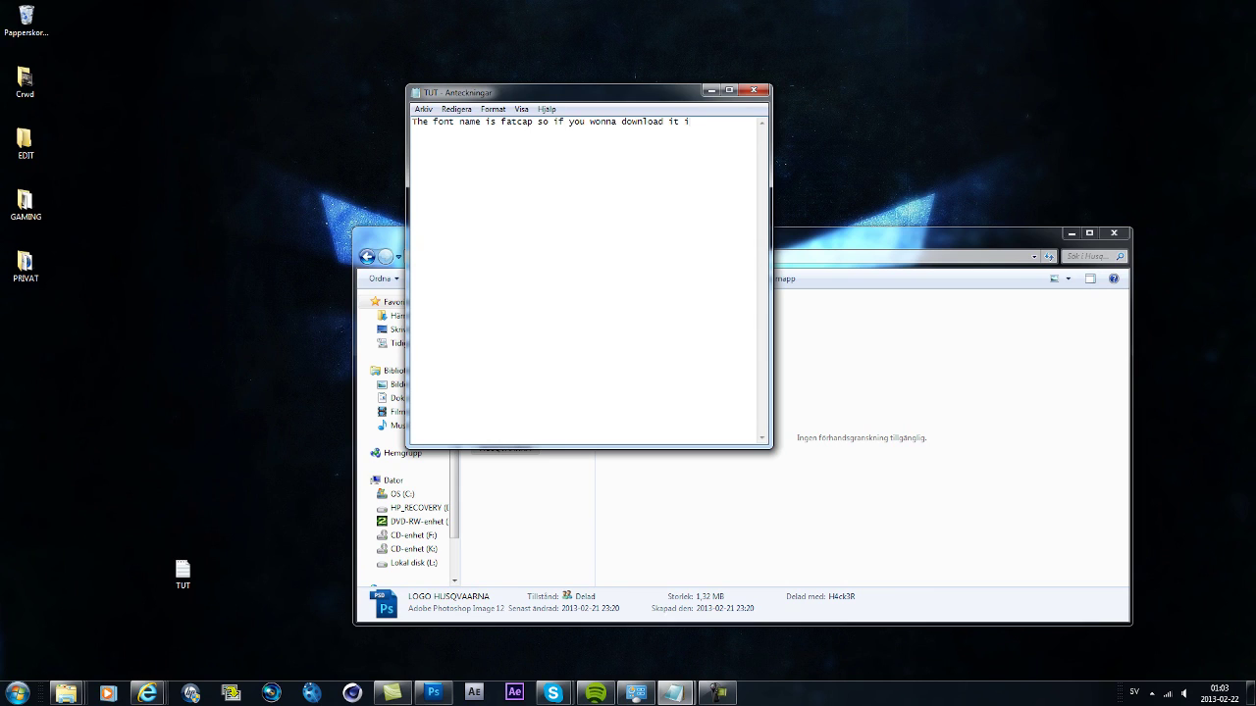
{"action": "type", "text": "'ll put a link in the deskrip"}
{"action": "key", "text": "BackSpace"}
{"action": "key", "text": "BackSpace"}
{"action": "key", "text": "BackSpace"}
{"action": "key", "text": "BackSpace"}
{"action": "key", "text": "BackSpace"}
{"action": "key", "text": "BackSpace"}
{"action": "key", "text": "BackSpace"}
{"action": "key", "text": "BackSpace"}
{"action": "key", "text": "BackSpace"}
{"action": "key", "text": "BackSpace"}
{"action": "key", "text": "BackSpace"}
{"action": "key", "text": "BackSpace"}
{"action": "key", "text": "BackSpace"}
{"action": "key", "text": "BackSpace"}
{"action": "key", "text": "BackSpace"}
{"action": "key", "text": "BackSpace"}
{"action": "key", "text": "BackSpace"}
{"action": "key", "text": "BackSpace"}
{"action": "key", "text": "BackSpace"}
{"action": "key", "text": "BackSpace"}
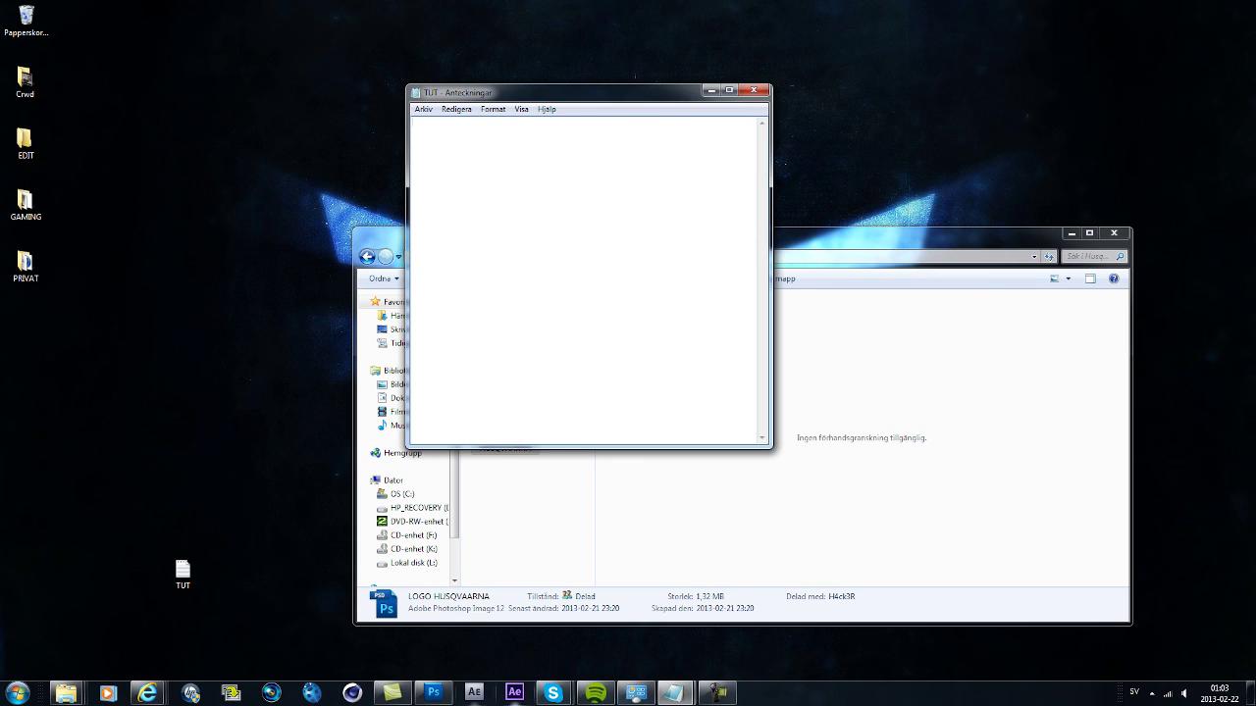
Return to Photoshop, close the reference logo file and change the letter H's font to Fatcap
{"action": "left_click", "coordinate": [433, 693]}
{"action": "left_click", "coordinate": [308, 51]}
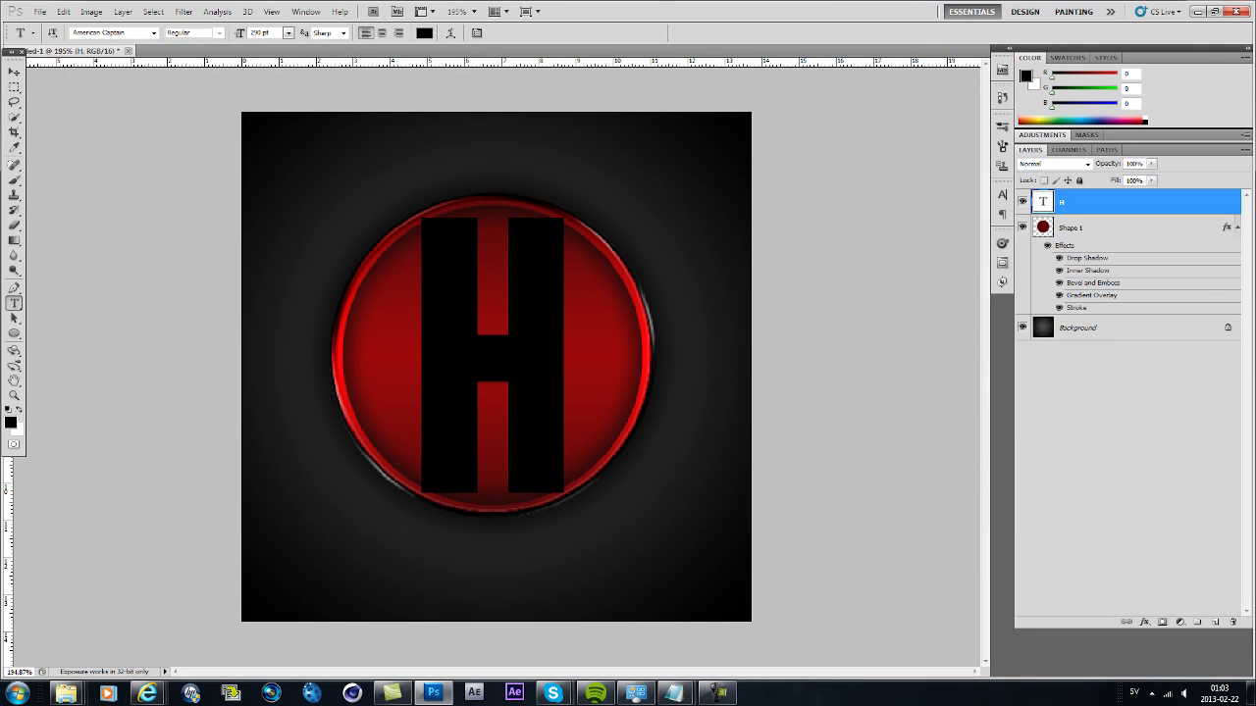
{"action": "left_click", "coordinate": [154, 32]}
{"action": "left_click", "coordinate": [154, 33]}
{"action": "type", "text": "Fatcap"}
{"action": "key", "text": "Return"}
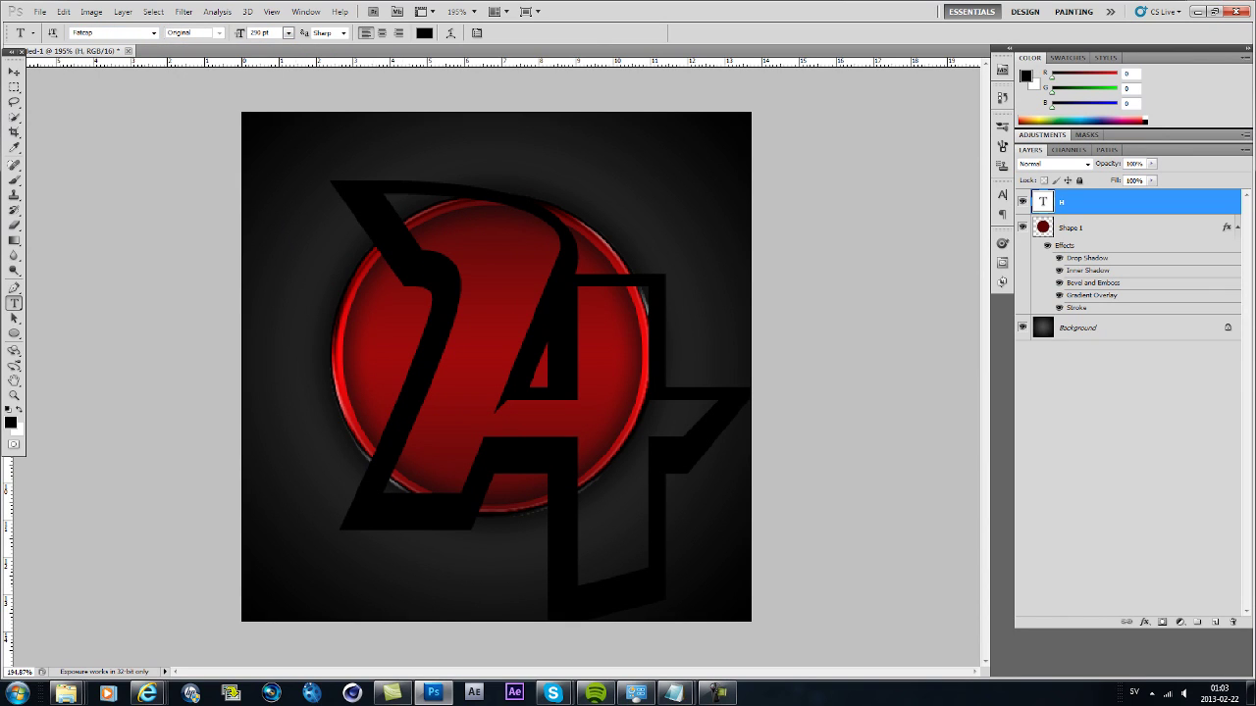
Reduce the font size of the letter H to 120 pt
{"action": "left_click", "coordinate": [259, 33]}
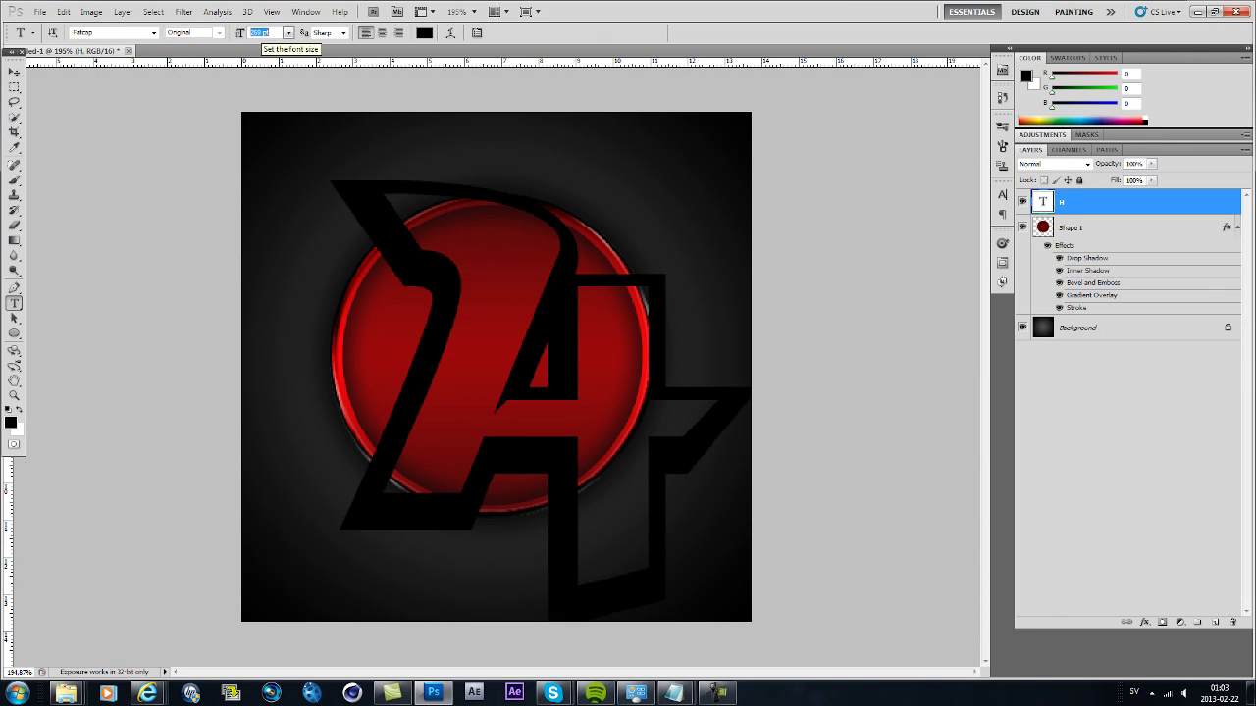
{"action": "scroll", "coordinate": [261, 34], "scroll_direction": "down", "scroll_amount": 15}
{"action": "left_click", "coordinate": [411, 392]}
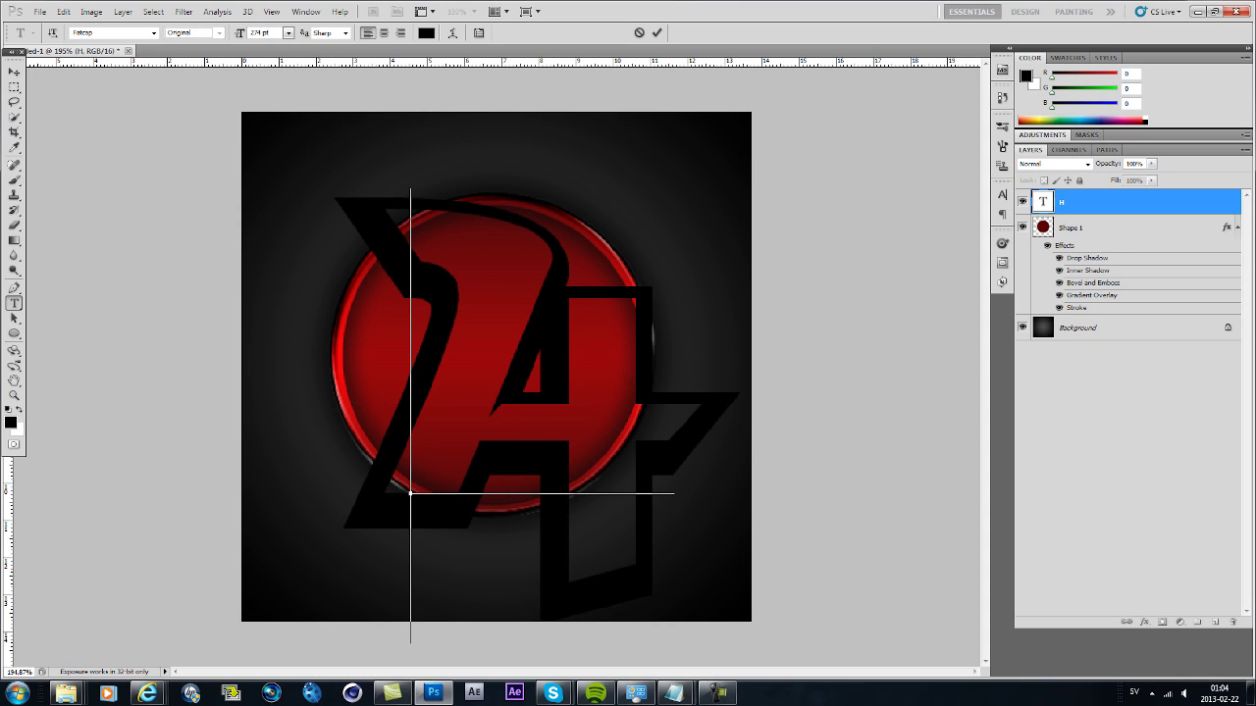
{"action": "left_click", "coordinate": [259, 34]}
{"action": "scroll", "coordinate": [259, 33], "scroll_direction": "down", "scroll_amount": 20}
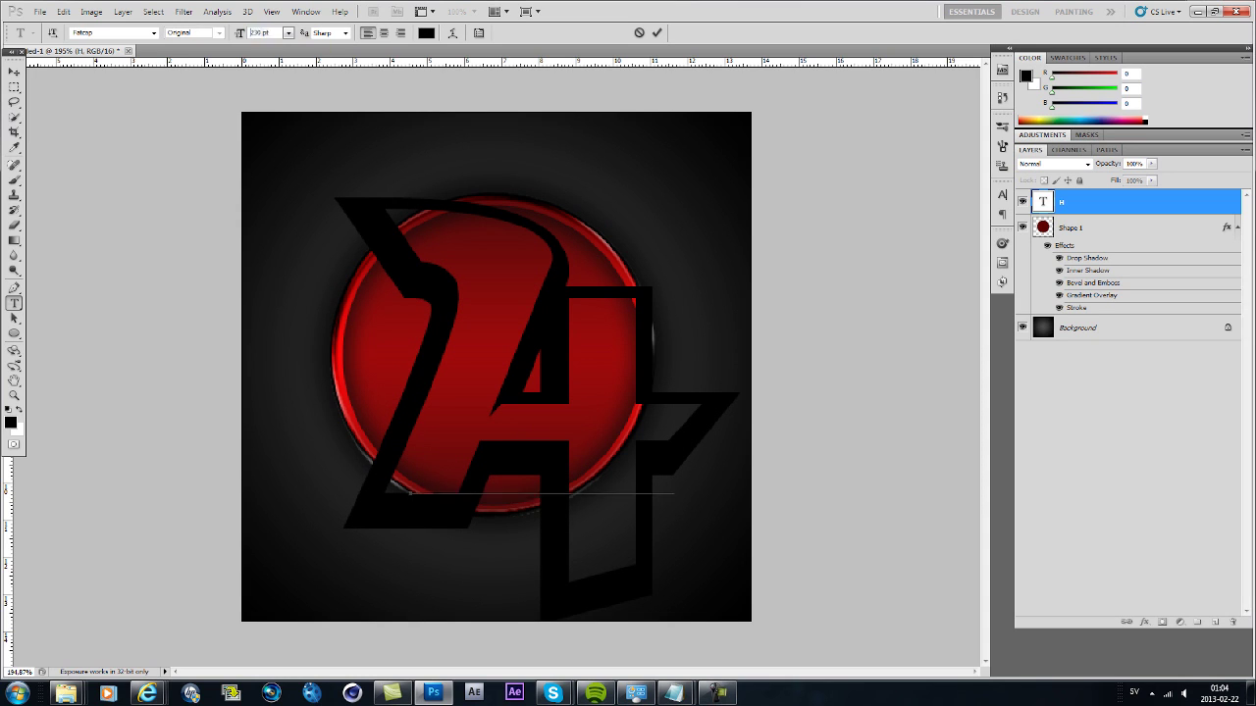
{"action": "key", "text": "ctrl+a"}
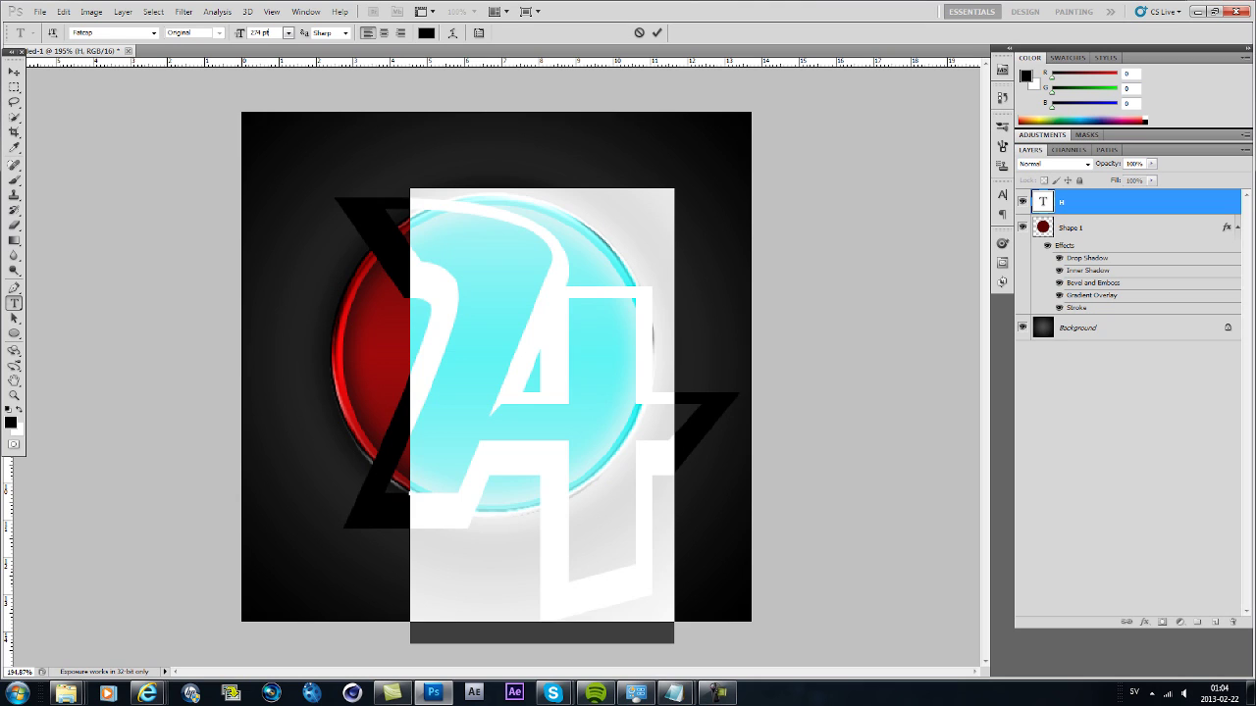
{"action": "scroll", "coordinate": [267, 34], "scroll_direction": "down", "scroll_amount": 20}
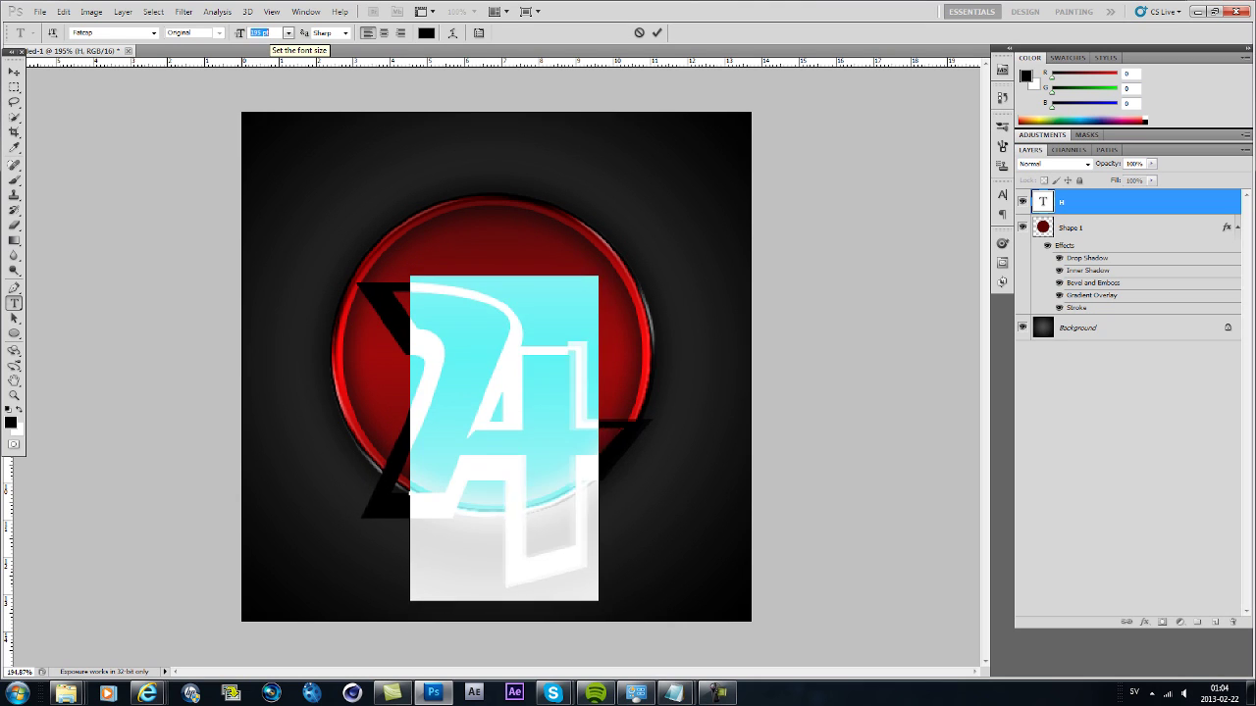
{"action": "scroll", "coordinate": [260, 33], "scroll_direction": "down", "scroll_amount": 6}
{"action": "scroll", "coordinate": [261, 32], "scroll_direction": "down", "scroll_amount": 5}
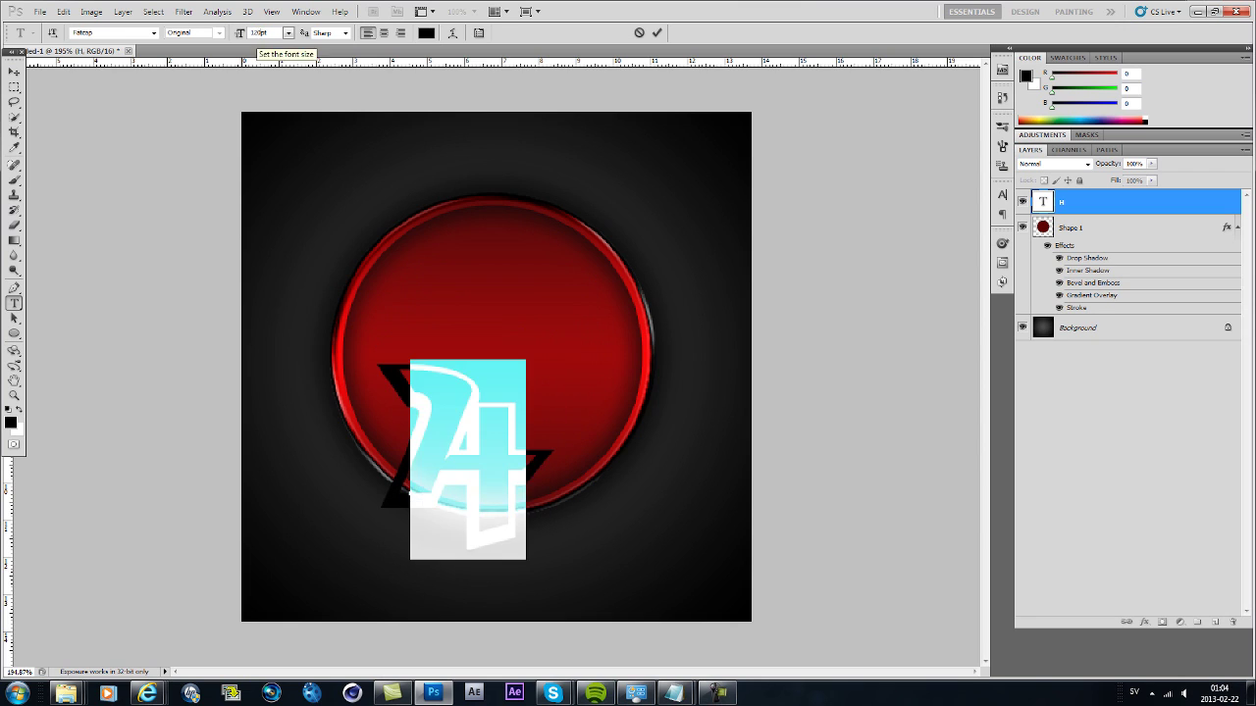
Move the letter H to the middle of the red circle and give it a copy of the circle's layer style
{"action": "left_click", "coordinate": [14, 71]}
{"action": "left_click_drag", "start_coordinate": [455, 442], "coordinate": [488, 346]}
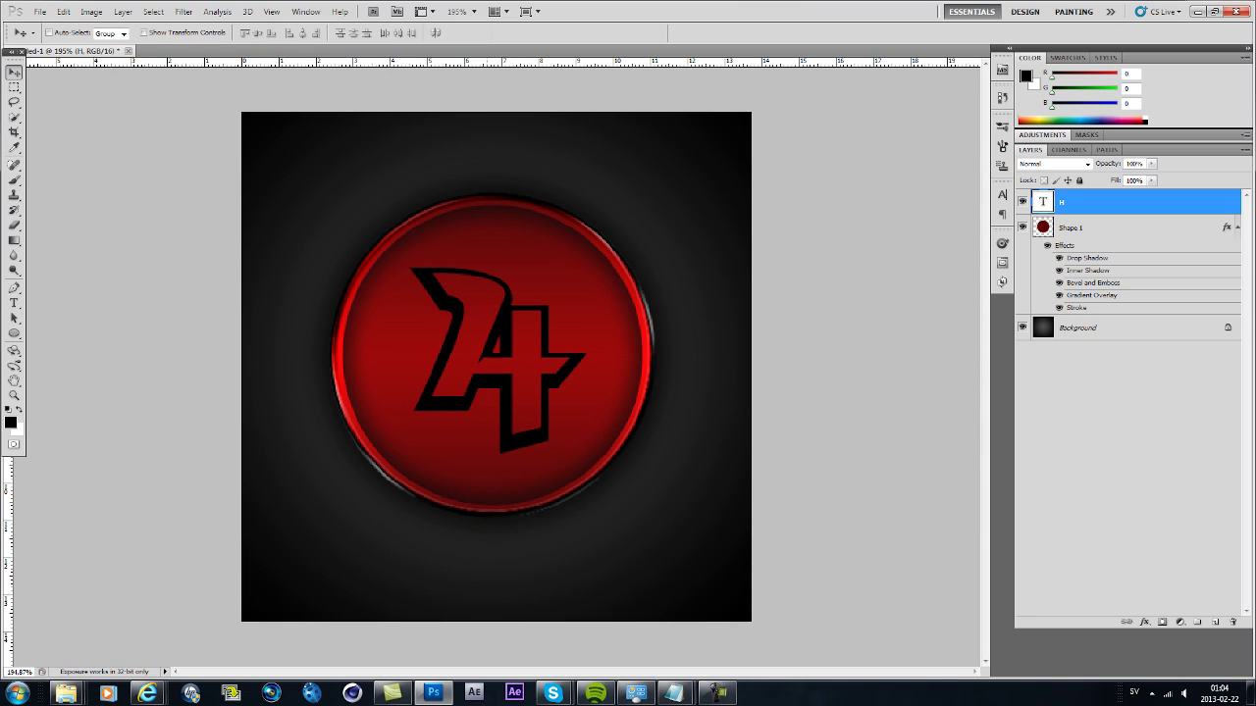
{"action": "right_click", "coordinate": [1091, 231]}
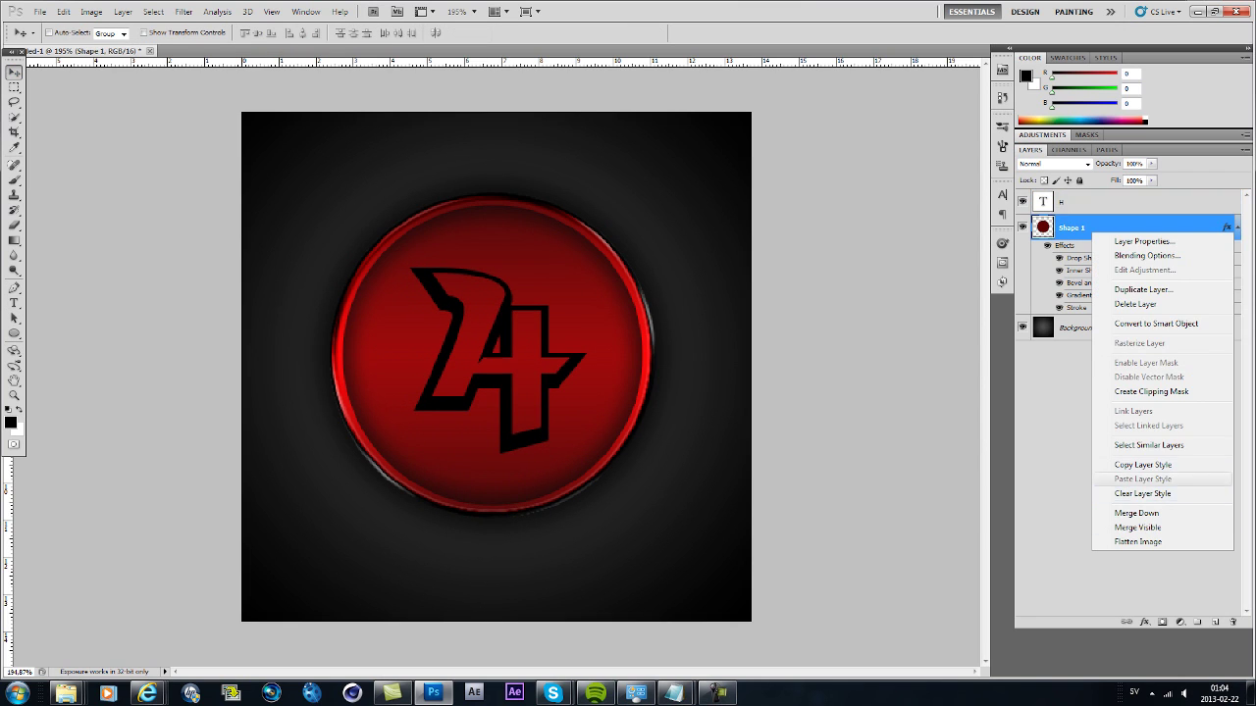
{"action": "left_click", "coordinate": [1143, 465]}
{"action": "right_click", "coordinate": [1098, 203]}
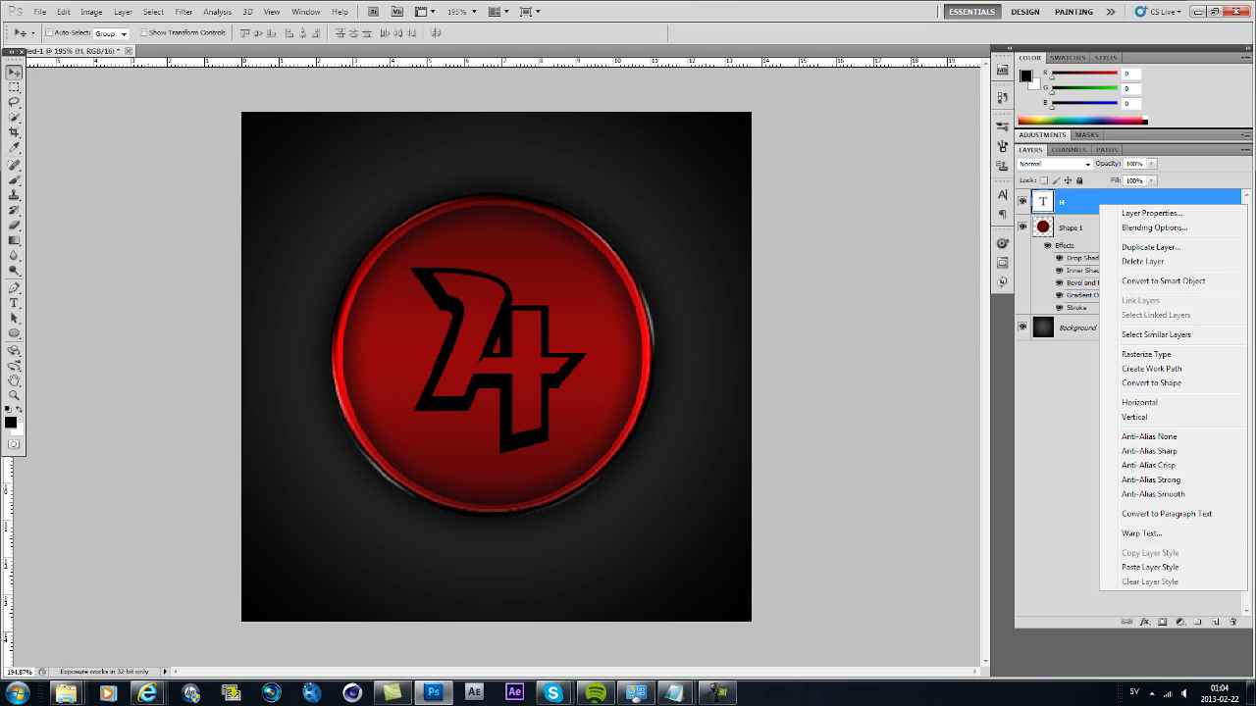
{"action": "left_click", "coordinate": [1150, 567]}
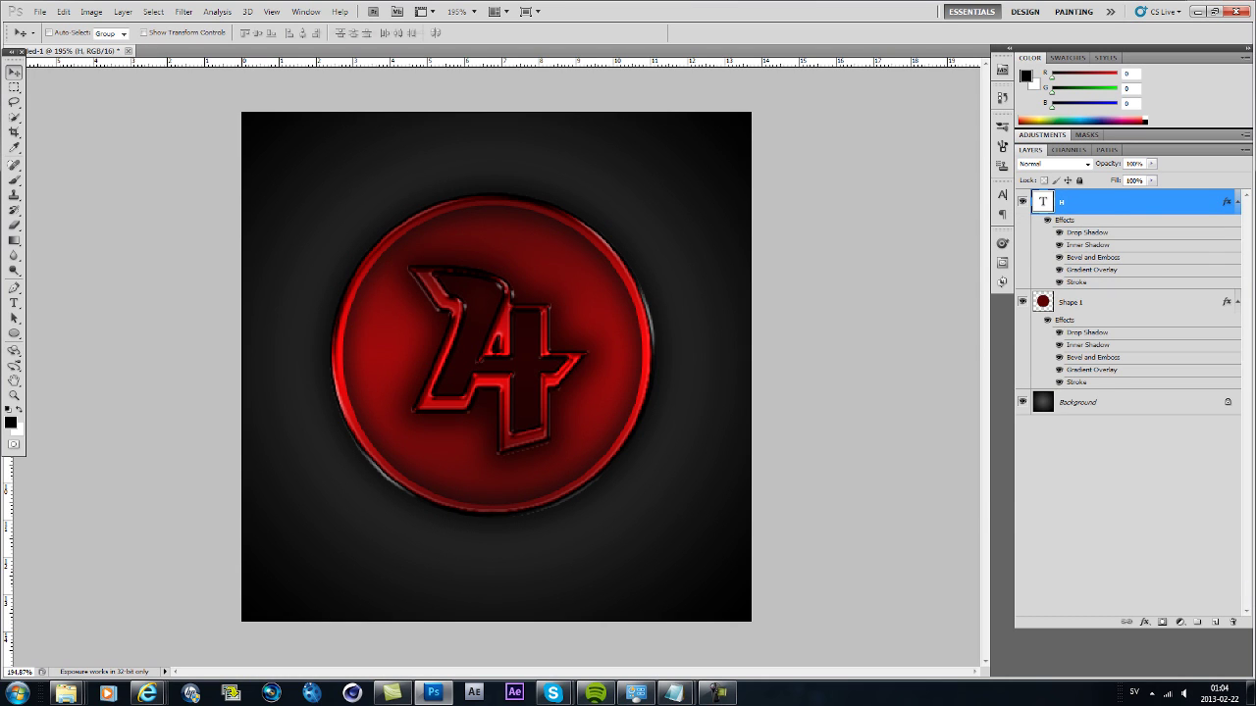
Set the letter H's stroke size to 4 px and turn off its gradient overlay
{"action": "double_click", "coordinate": [1077, 282]}
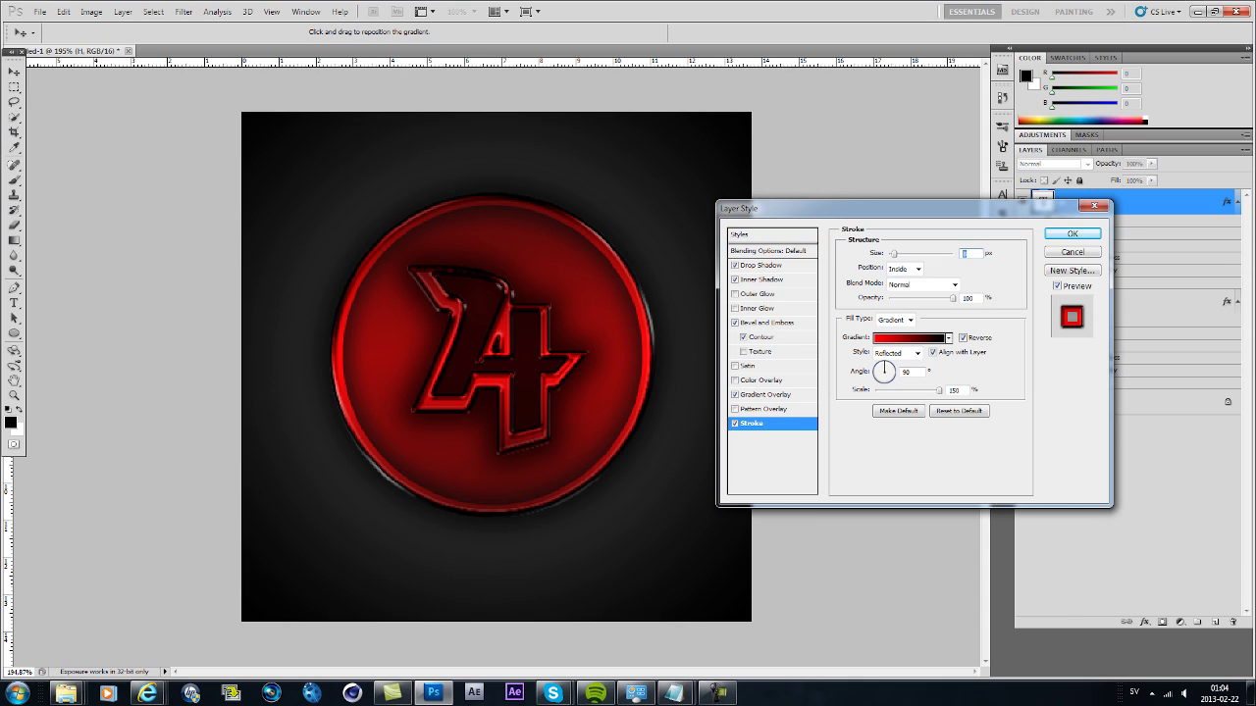
{"action": "type", "text": "4"}
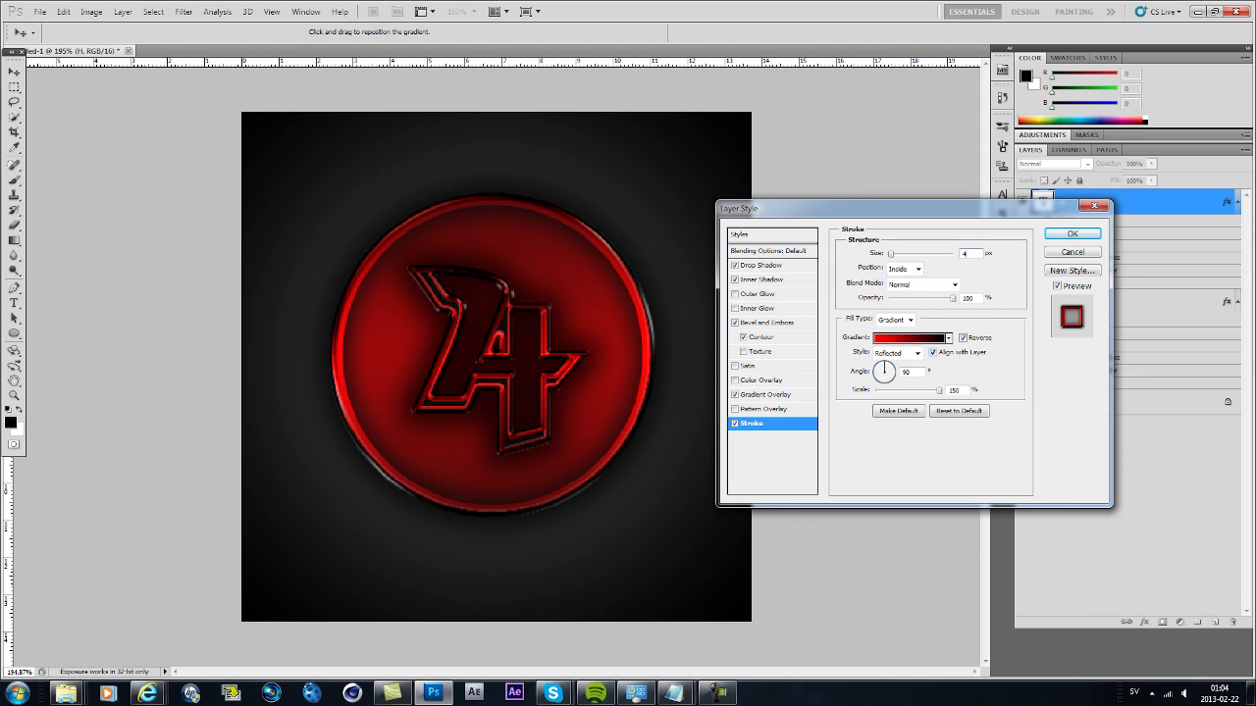
{"action": "left_click", "coordinate": [1073, 234]}
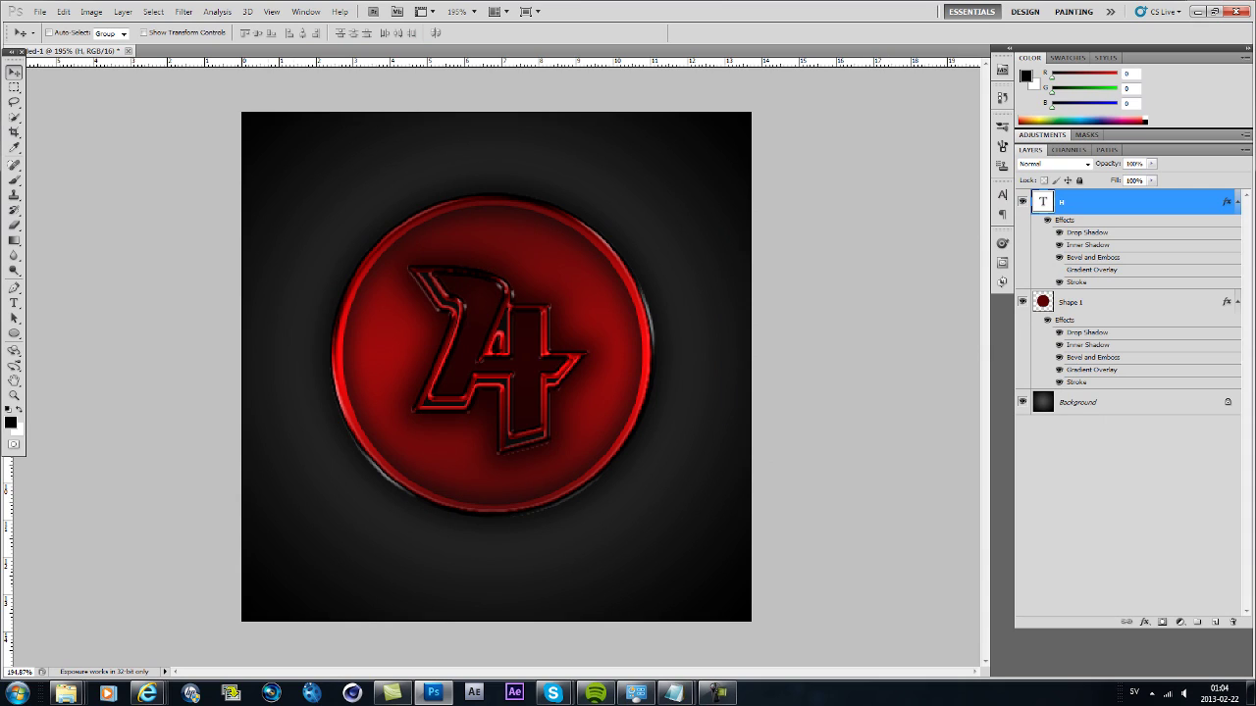
Add the text HUSQVAARNA in American Captain at 50 pt and centre it below the circle
{"action": "left_click", "coordinate": [14, 302]}
{"action": "left_click", "coordinate": [427, 575]}
{"action": "double_click", "coordinate": [255, 32]}
{"action": "type", "text": "50"}
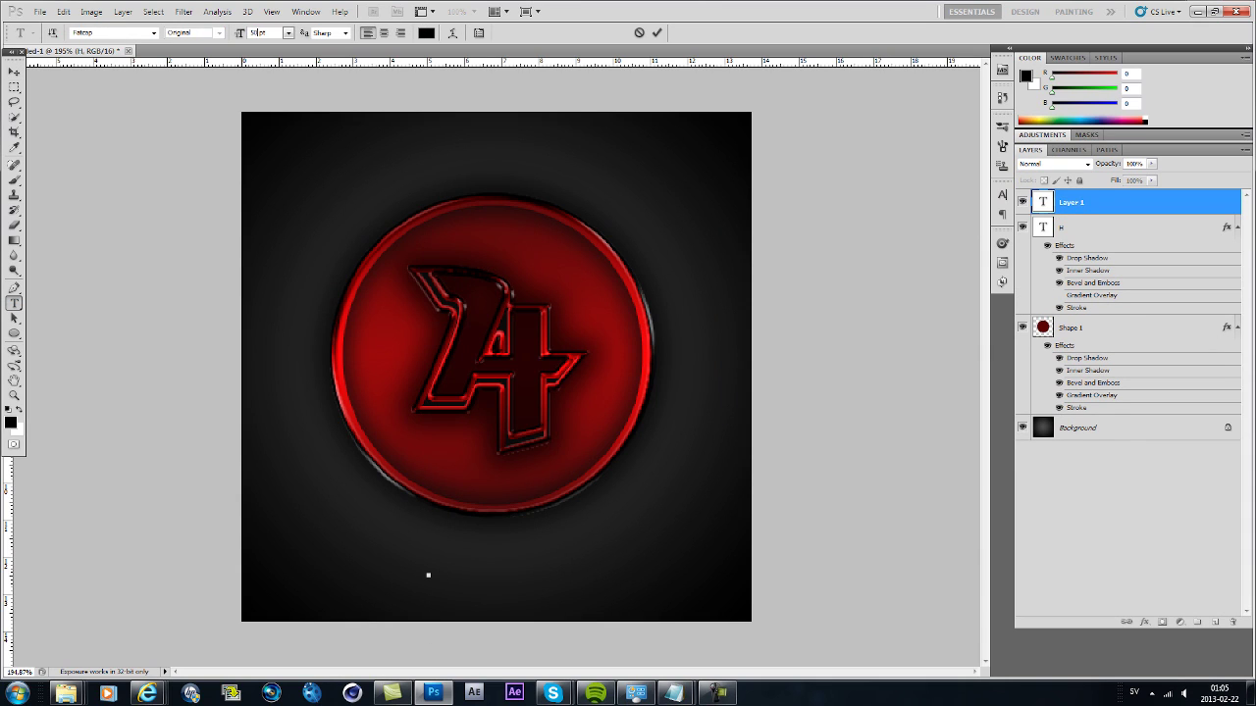
{"action": "left_click", "coordinate": [154, 32]}
{"action": "scroll", "coordinate": [157, 151], "scroll_direction": "up", "scroll_amount": 20}
{"action": "left_click", "coordinate": [120, 139]}
{"action": "type", "text": "HUSQV"}
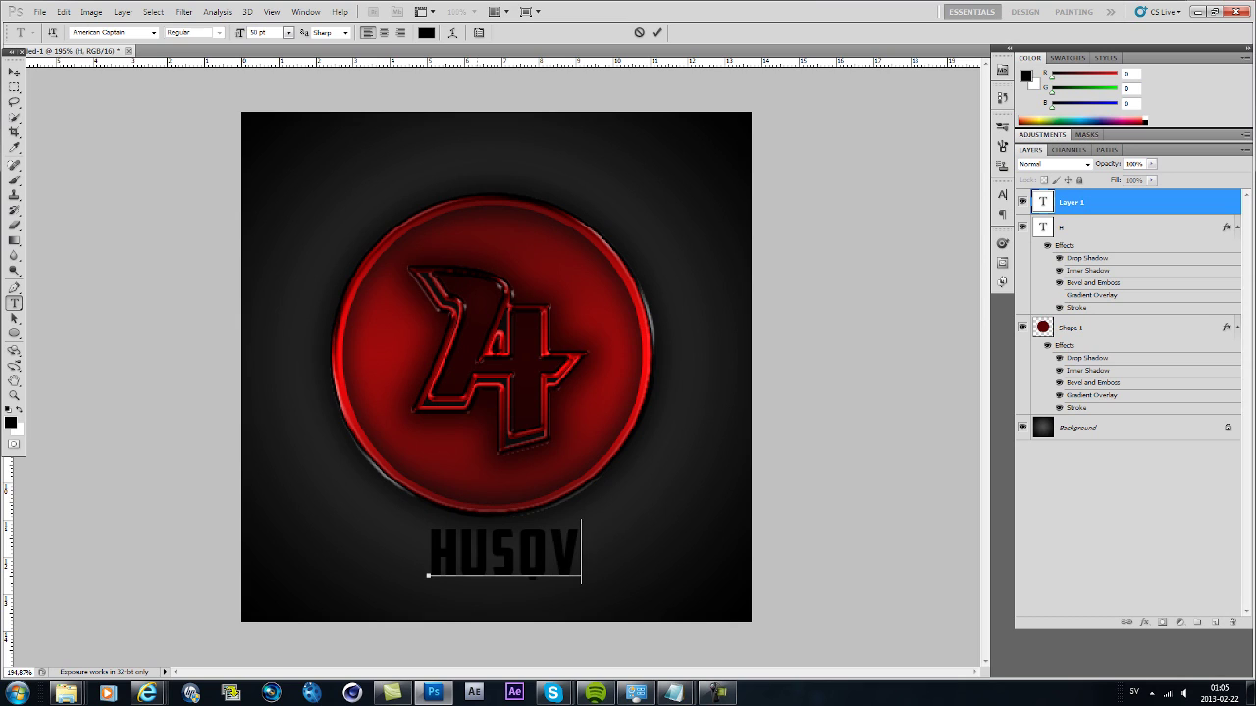
{"action": "type", "text": "AARNA"}
{"action": "key", "text": "ctrl+Return"}
{"action": "key", "text": "v"}
{"action": "left_click_drag", "start_coordinate": [582, 552], "coordinate": [501, 558]}
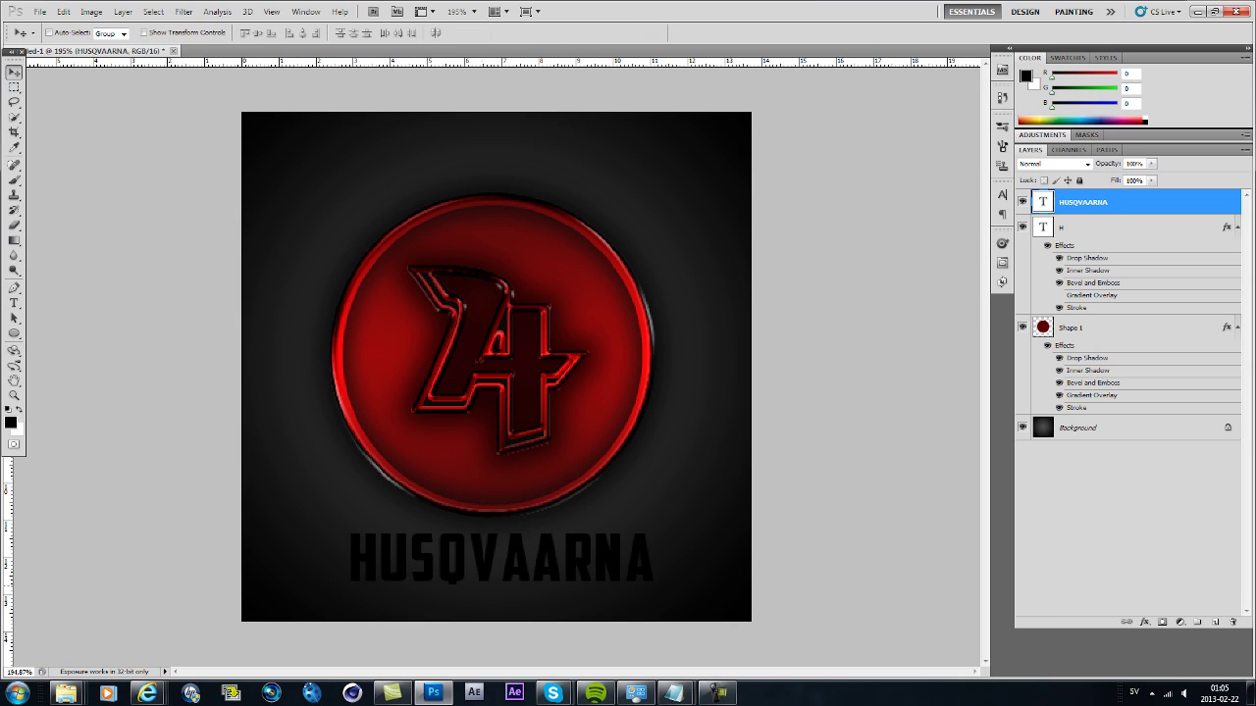
Copy the letter H's layer style onto the HUSQVAARNA text and nudge the text slightly to the left
{"action": "right_click", "coordinate": [1104, 226]}
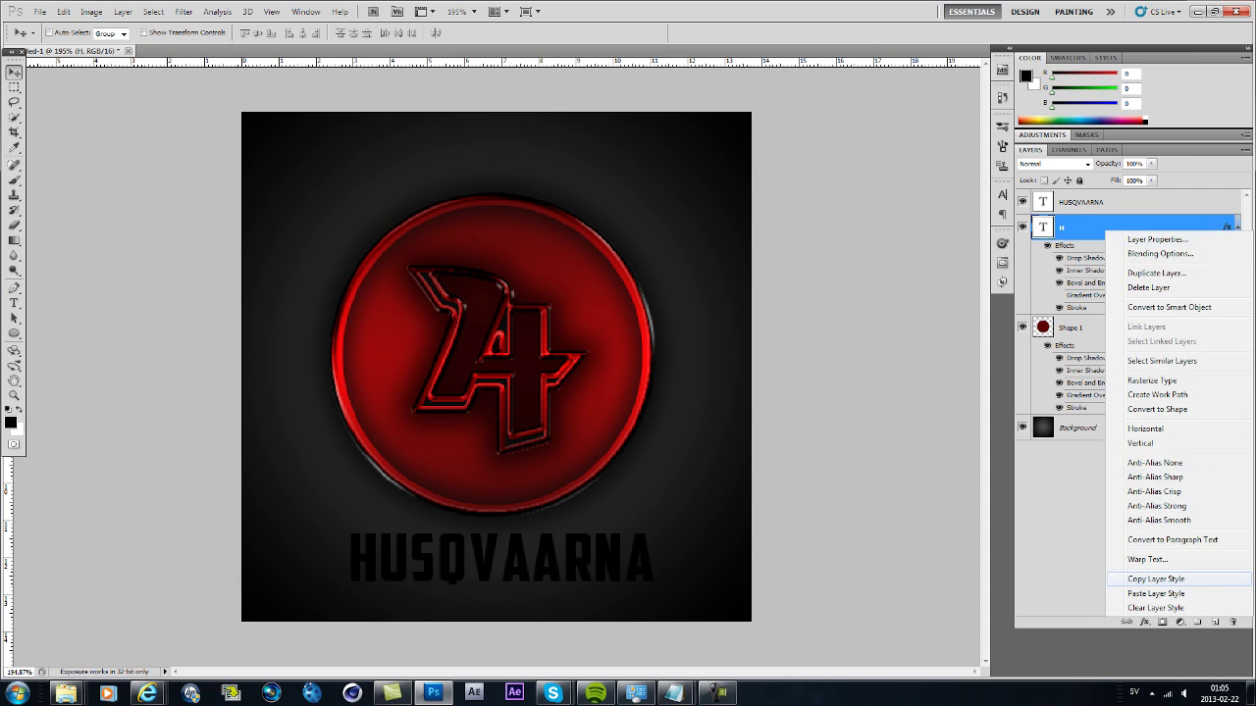
{"action": "left_click", "coordinate": [1148, 579]}
{"action": "right_click", "coordinate": [1092, 201]}
{"action": "left_click", "coordinate": [1143, 562]}
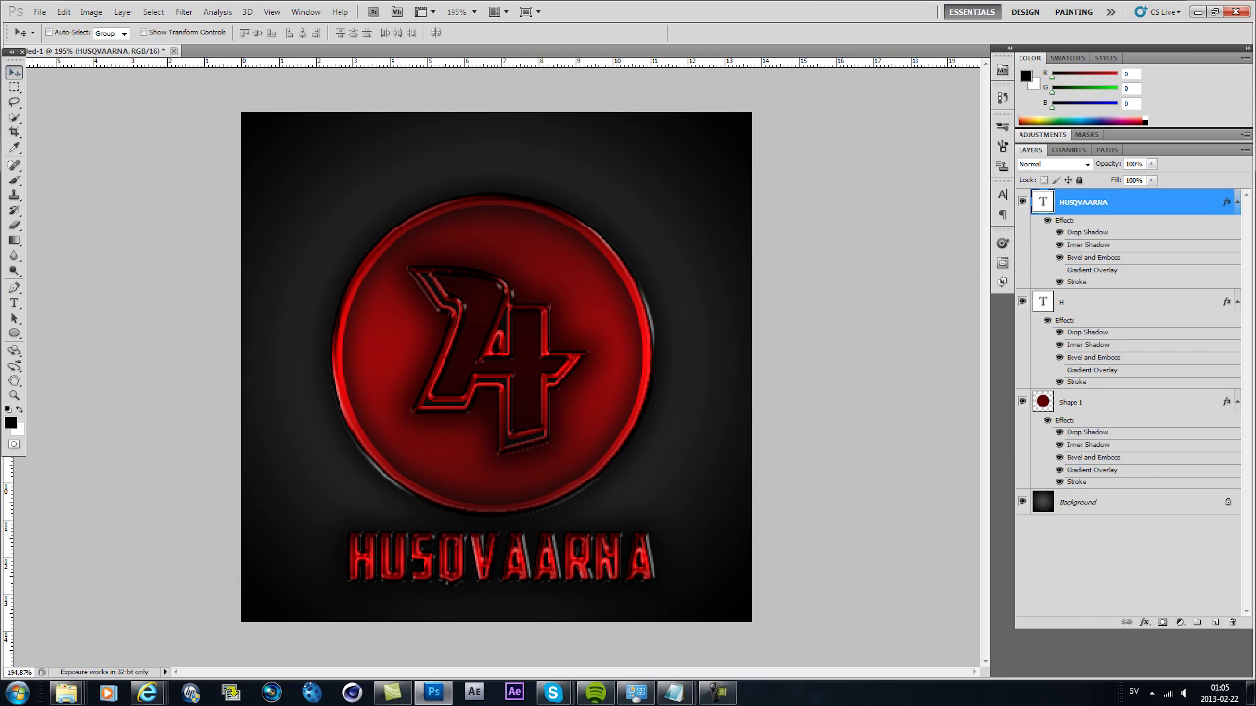
{"action": "key", "text": "Left"}
{"action": "key", "text": "Left"}
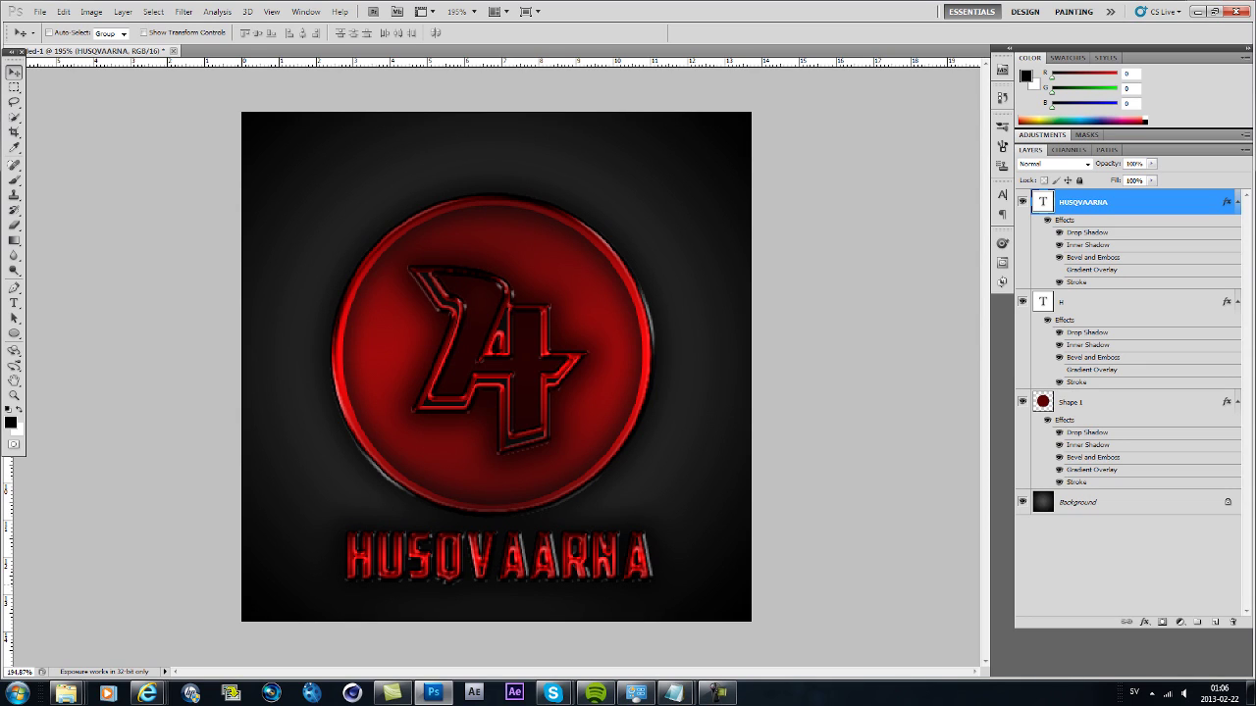
Write a note in the TUT text file about not making the logo like the original, and clear it
{"action": "left_click", "coordinate": [674, 693]}
{"action": "left_click", "coordinate": [602, 633]}
{"action": "type", "text": "I not going to do"}
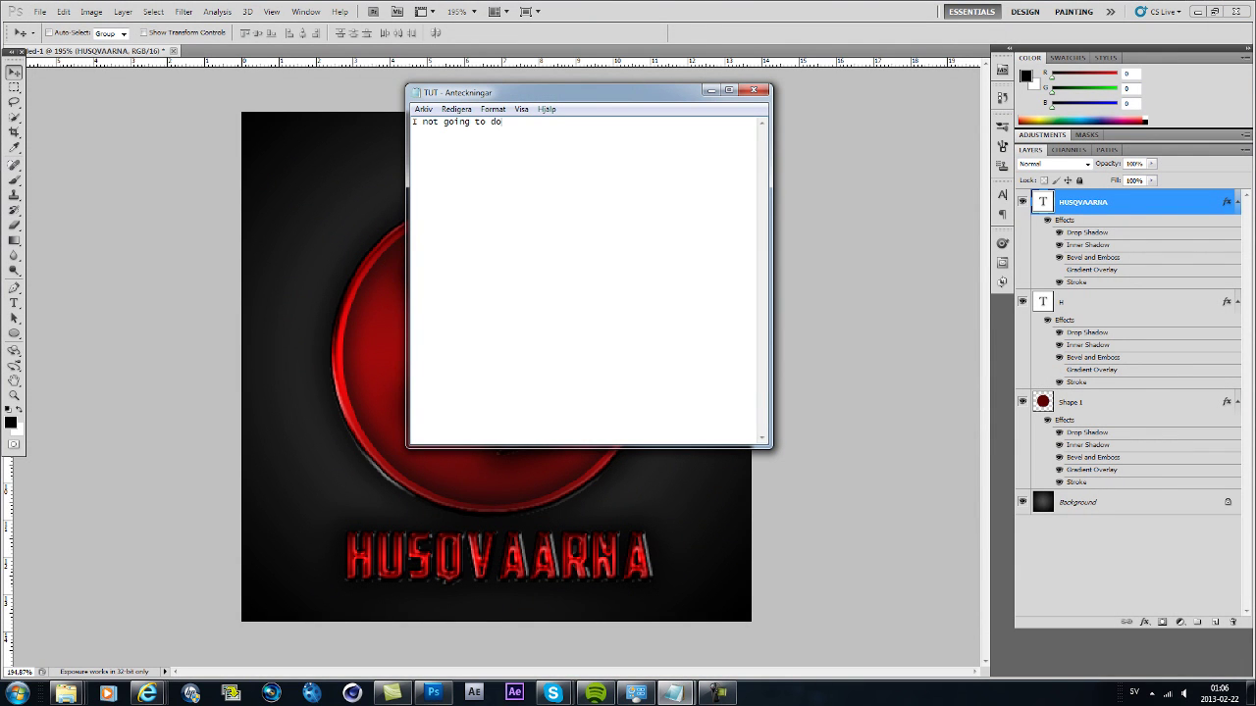
{"action": "type", "text": " it exa"}
{"action": "key", "text": "BackSpace"}
{"action": "key", "text": "BackSpace"}
{"action": "key", "text": "BackSpace"}
{"action": "type", "text": "like mine so yeeh"}
{"action": "key", "text": "BackSpace"}
{"action": "key", "text": "BackSpace"}
{"action": "key", "text": "BackSpace"}
{"action": "key", "text": "BackSpace"}
{"action": "key", "text": "BackSpace"}
{"action": "key", "text": "BackSpace"}
{"action": "key", "text": "BackSpace"}
{"action": "key", "text": "BackSpace"}
{"action": "key", "text": "BackSpace"}
{"action": "key", "text": "BackSpace"}
{"action": "key", "text": "BackSpace"}
{"action": "key", "text": "BackSpace"}
{"action": "key", "text": "BackSpace"}
{"action": "key", "text": "BackSpace"}
{"action": "key", "text": "BackSpace"}
{"action": "key", "text": "BackSpace"}
{"action": "key", "text": "BackSpace"}
{"action": "key", "text": "BackSpace"}
{"action": "key", "text": "BackSpace"}
{"action": "key", "text": "BackSpace"}
Write "But if you wonna add some smoke i'll show you how" in the TUT text file and return to Photoshop
{"action": "type", "text": "But if you wonna add some smoke "}
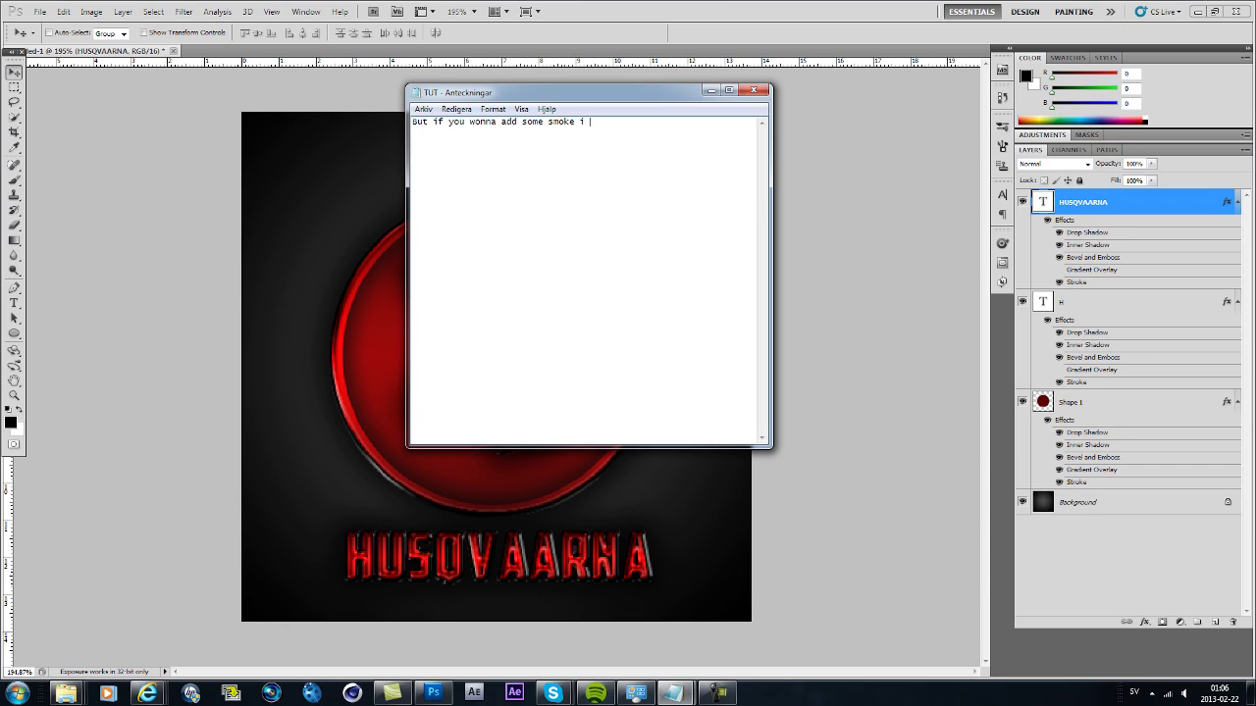
{"action": "type", "text": "i'll show you how"}
{"action": "key", "text": "super+Down"}
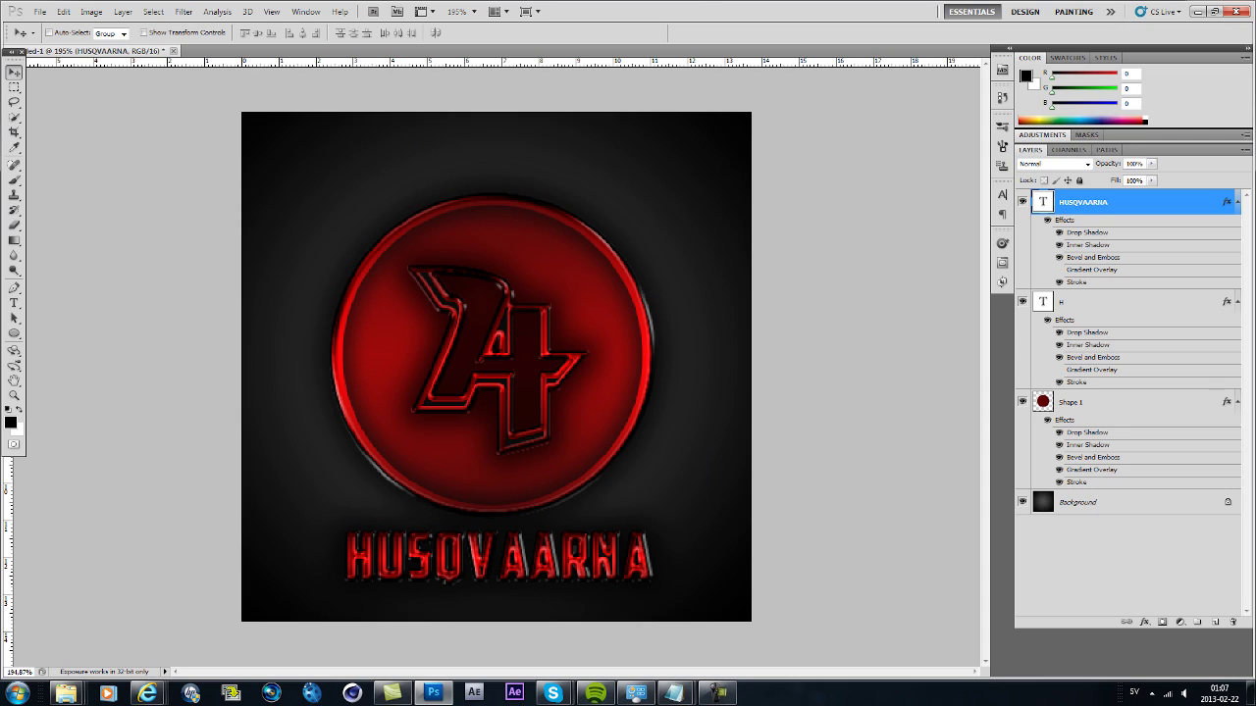
Create a new layer named SMOKE above the HUSQVAARNA text layer
{"action": "key", "text": "ctrl+shift+n"}
{"action": "type", "text": "SMOKE"}
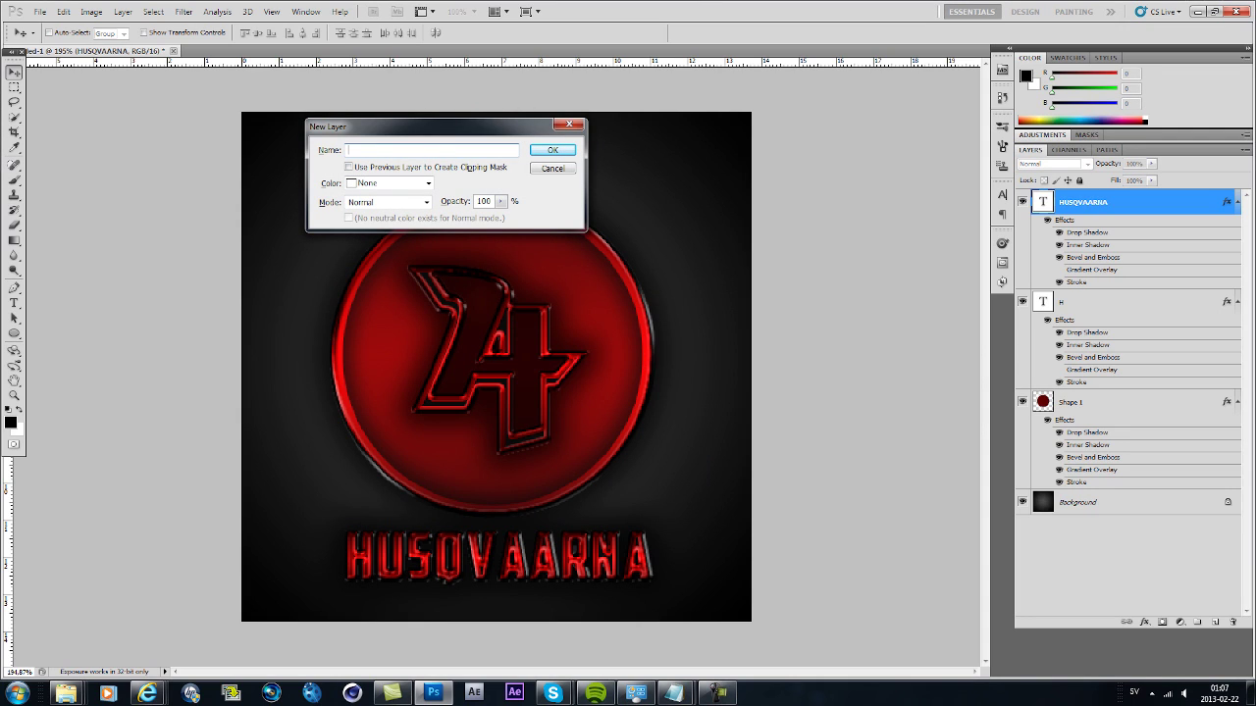
{"action": "key", "text": "Return"}
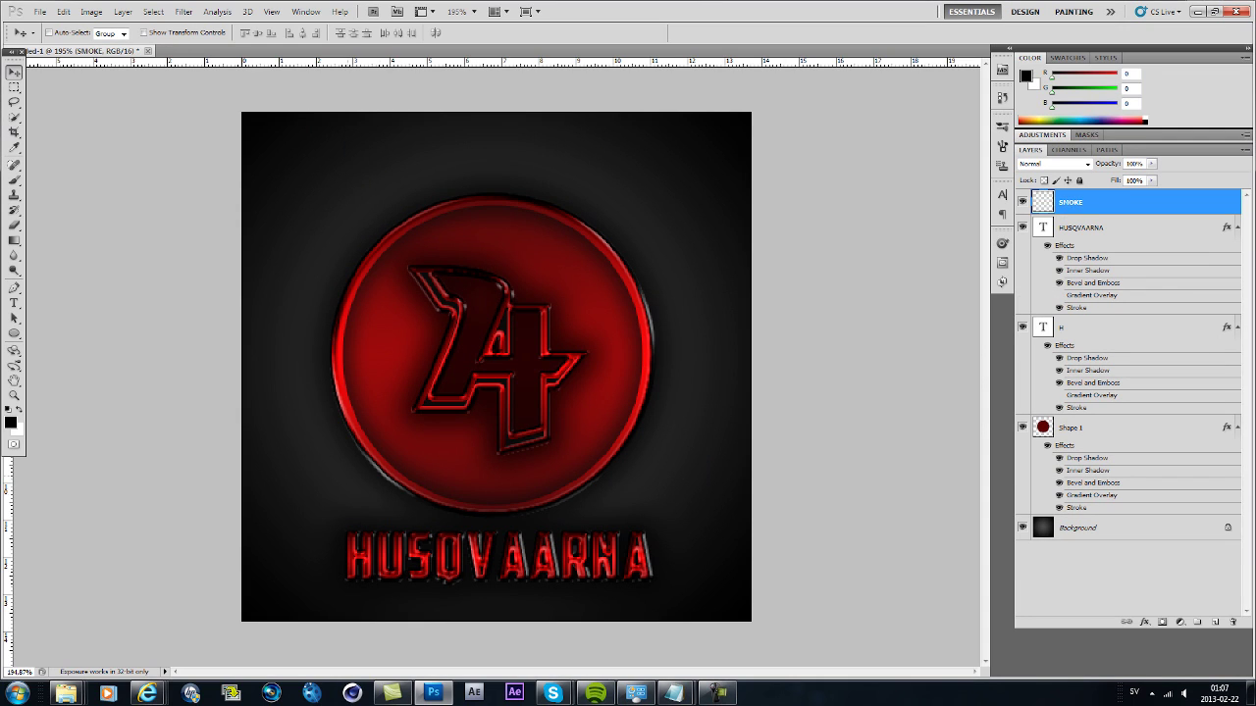
Paint soft dark red spots around the circle and over the text on the SMOKE layer with a 277 px brush
{"action": "left_click", "coordinate": [14, 181]}
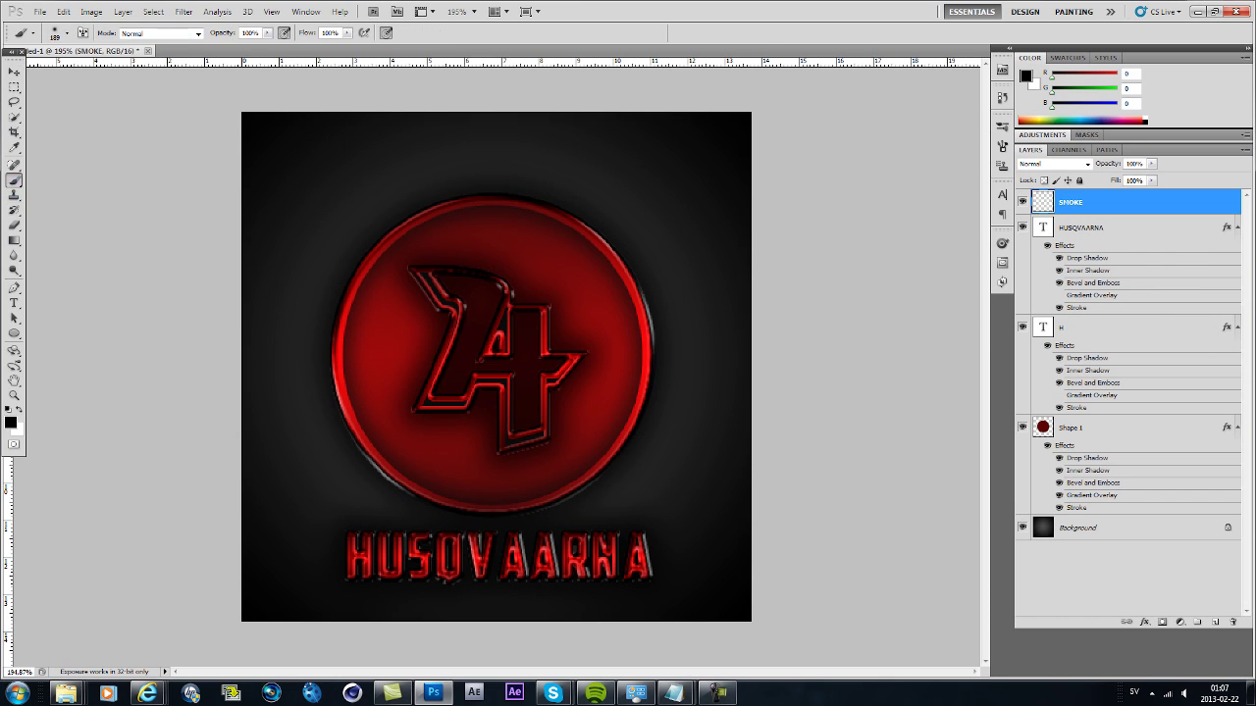
{"action": "left_click", "coordinate": [68, 33]}
{"action": "key", "text": "Escape"}
{"action": "left_click", "coordinate": [11, 423]}
{"action": "left_click_drag", "start_coordinate": [460, 256], "coordinate": [460, 115]}
{"action": "left_click_drag", "start_coordinate": [435, 224], "coordinate": [442, 228]}
{"action": "key", "text": "Return"}
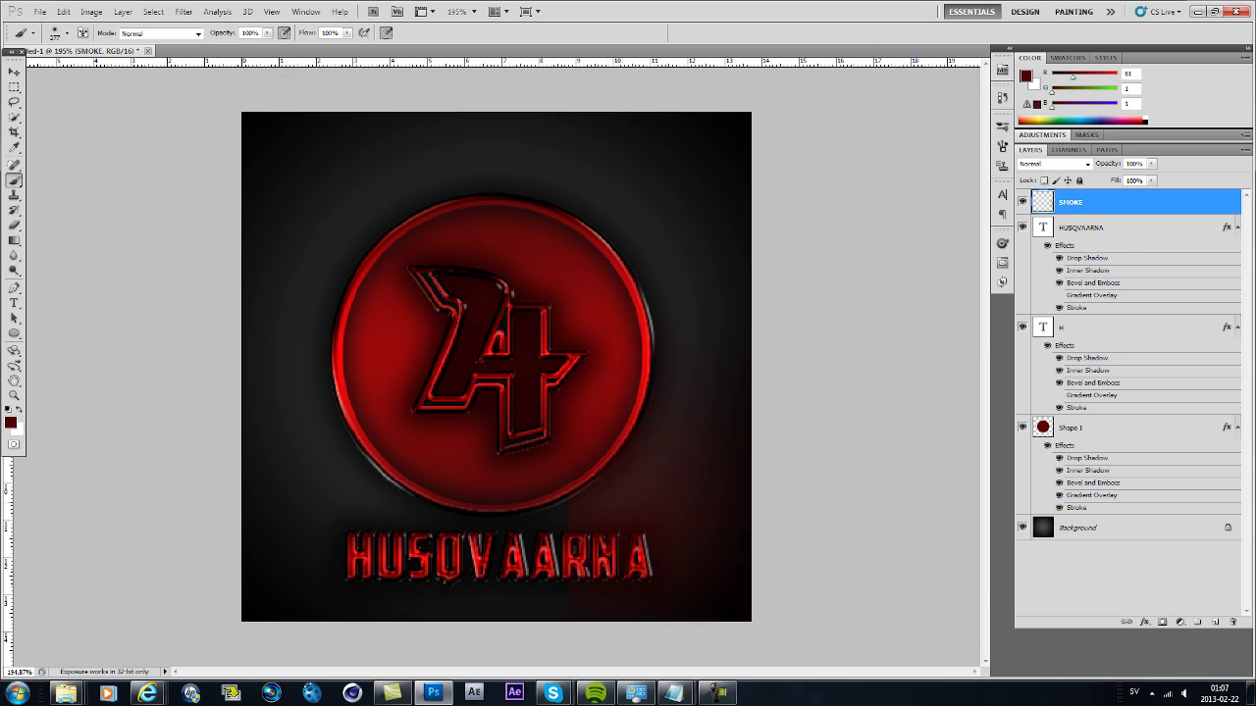
{"action": "left_click", "coordinate": [687, 498]}
{"action": "left_click", "coordinate": [312, 426]}
{"action": "left_click", "coordinate": [295, 187]}
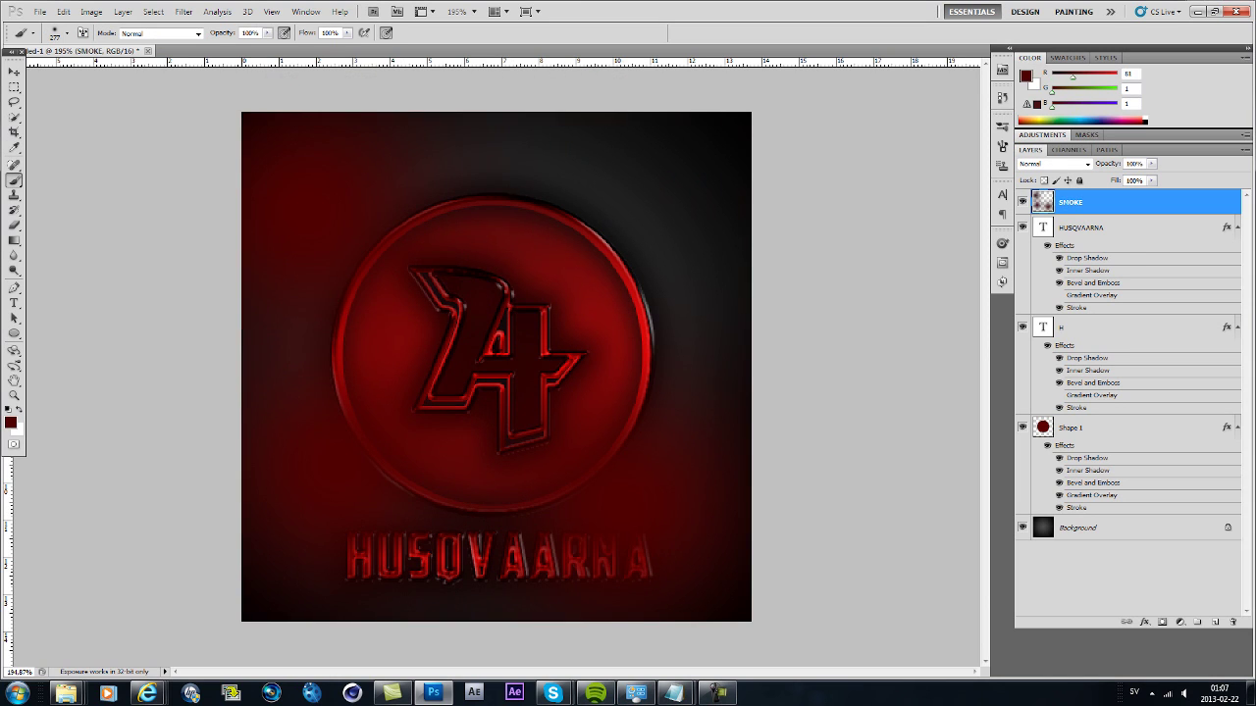
{"action": "left_click", "coordinate": [650, 250]}
{"action": "left_click", "coordinate": [447, 569]}
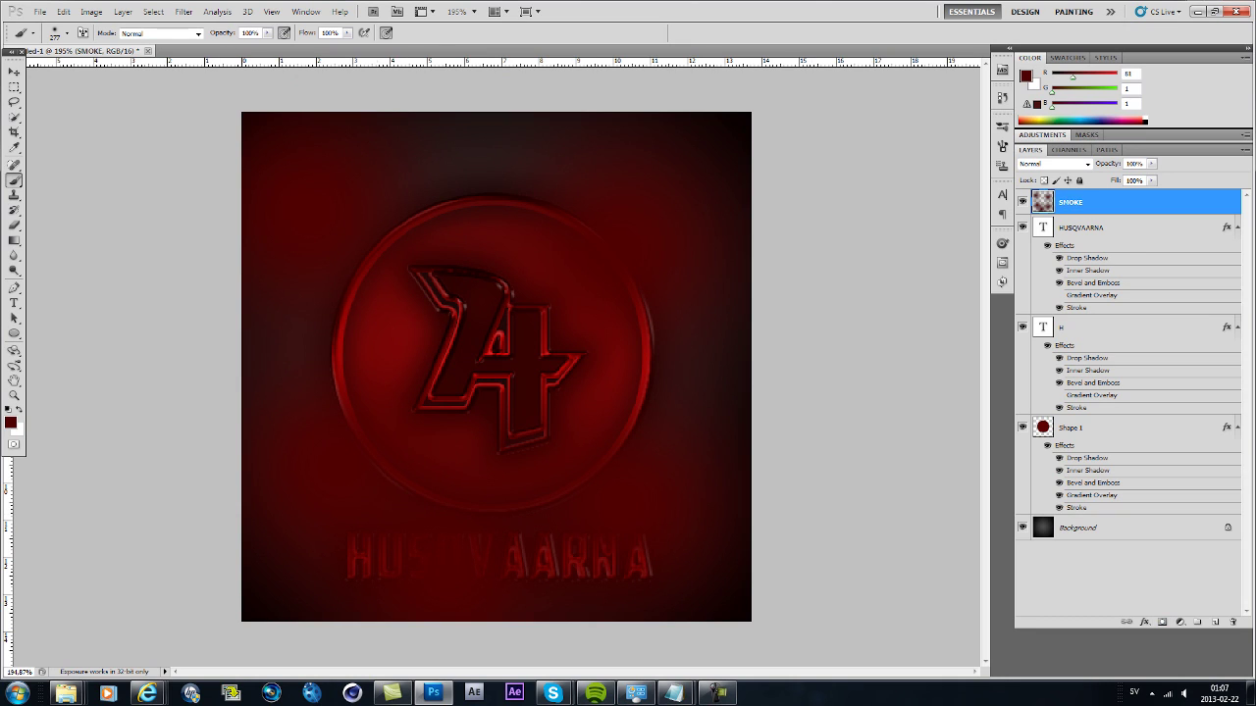
Create a new layer named Clouds above the SMOKE layer
{"action": "key", "text": "v"}
{"action": "key", "text": "ctrl+shift+n"}
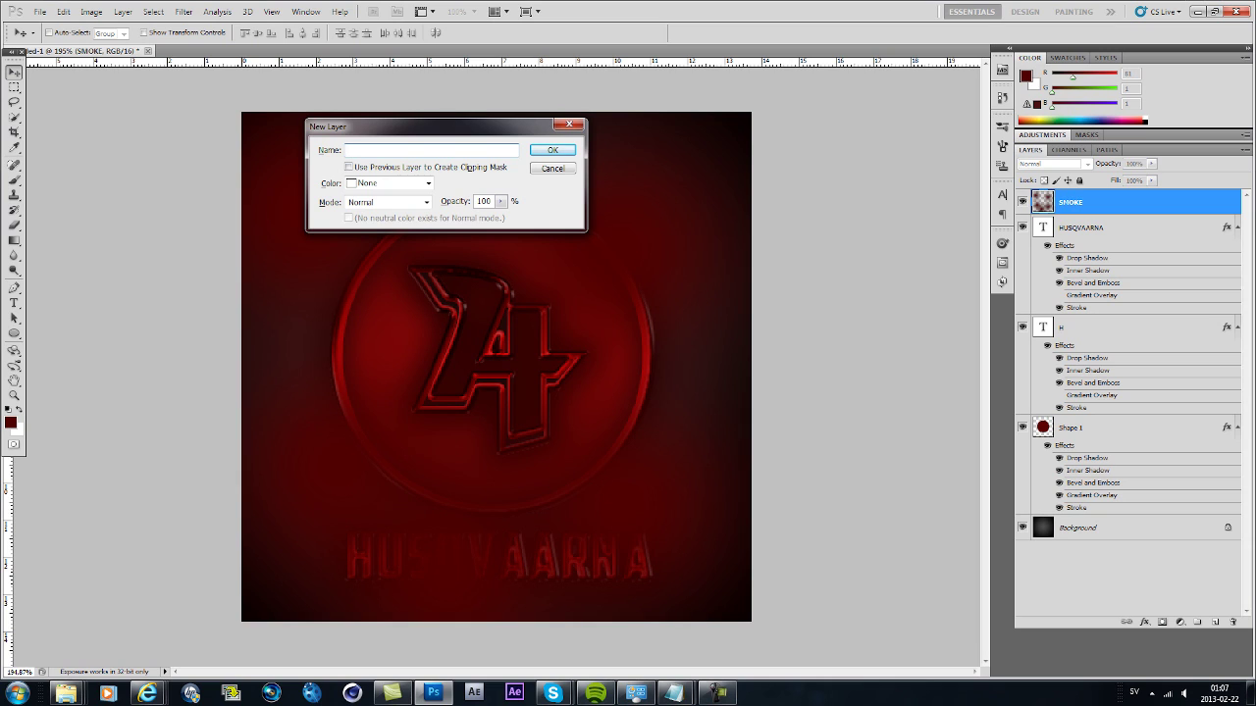
{"action": "type", "text": "Clouds"}
{"action": "key", "text": "Return"}
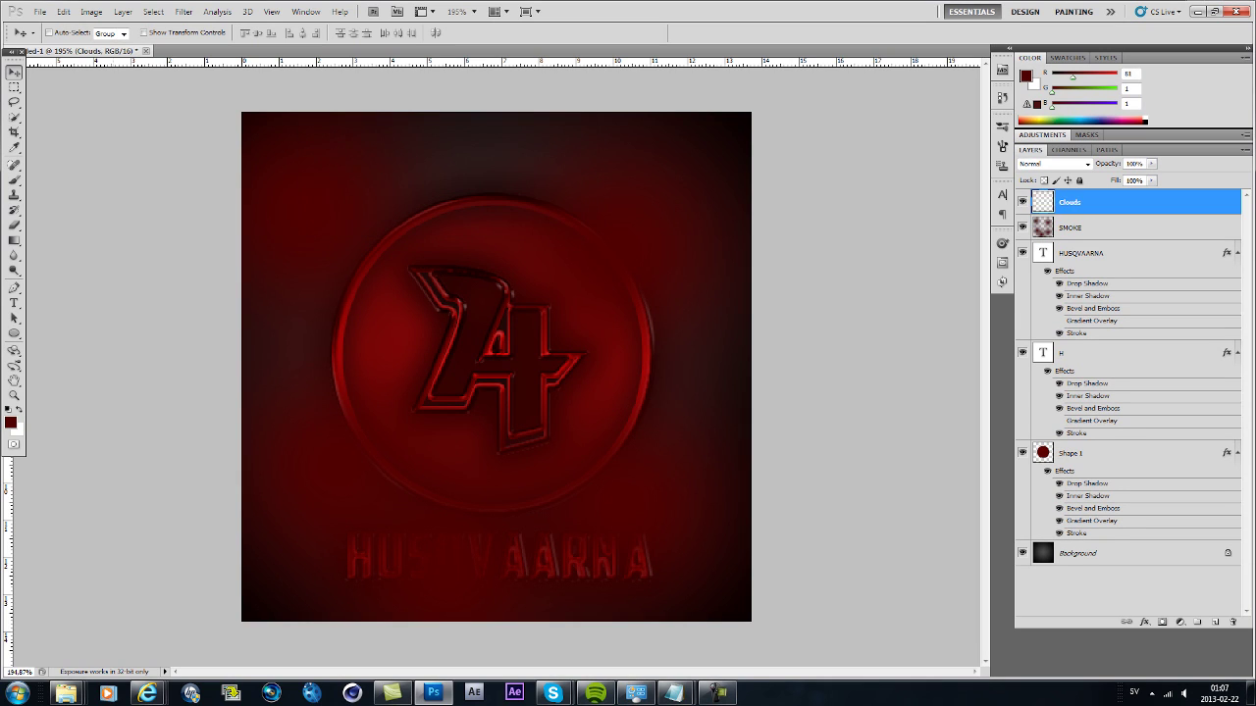
Fill the Clouds layer with the Clouds render filter and set its blend mode to Overlay
{"action": "left_click", "coordinate": [183, 12]}
{"action": "mouse_move", "coordinate": [196, 192]}
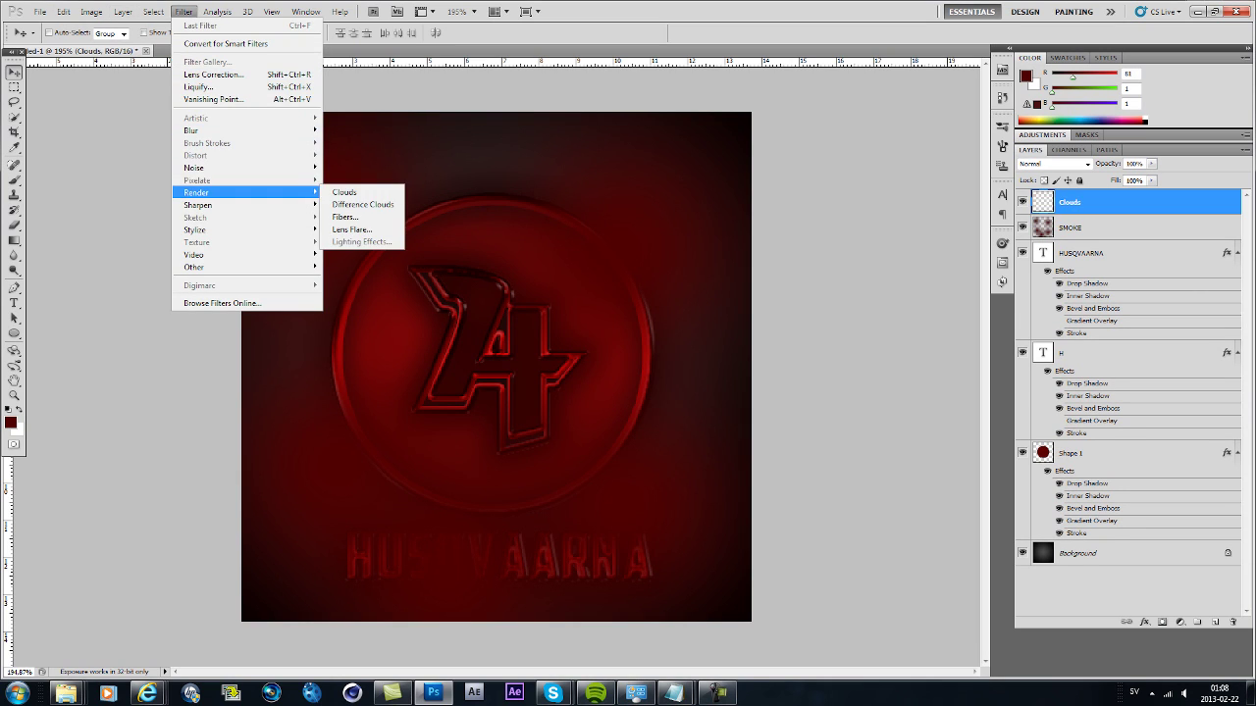
{"action": "left_click", "coordinate": [338, 192]}
{"action": "left_click", "coordinate": [1053, 164]}
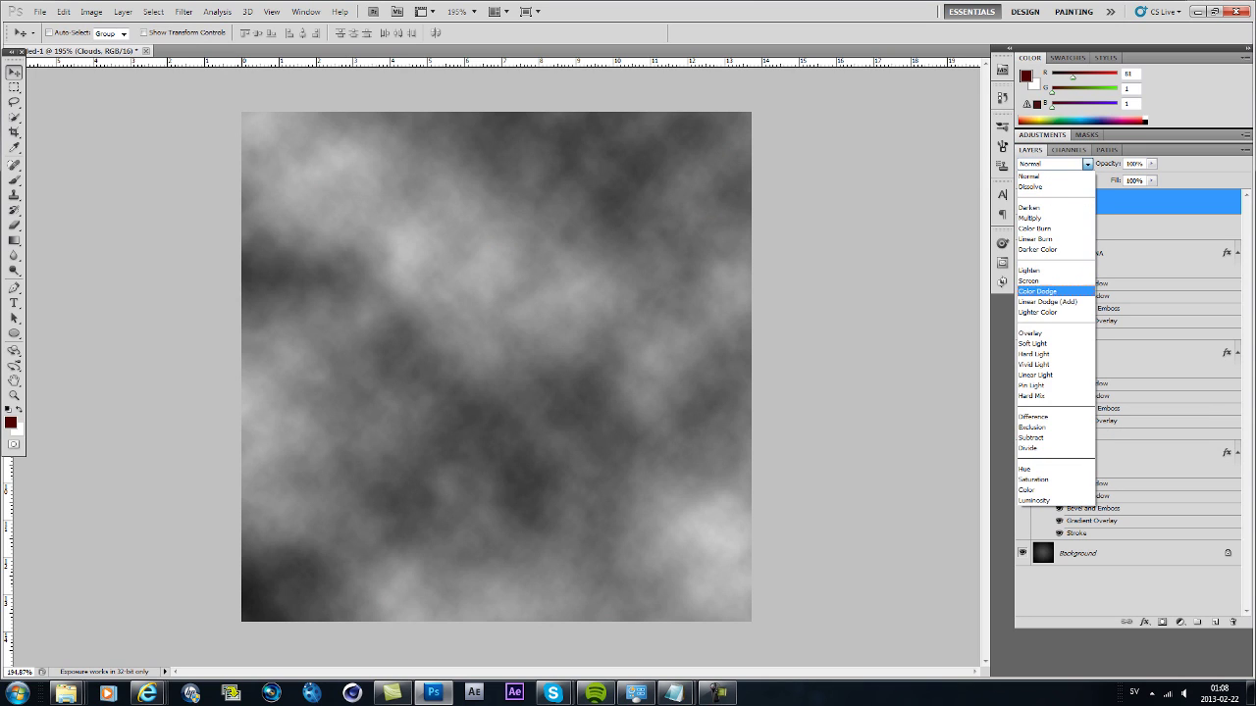
{"action": "left_click", "coordinate": [1045, 334]}
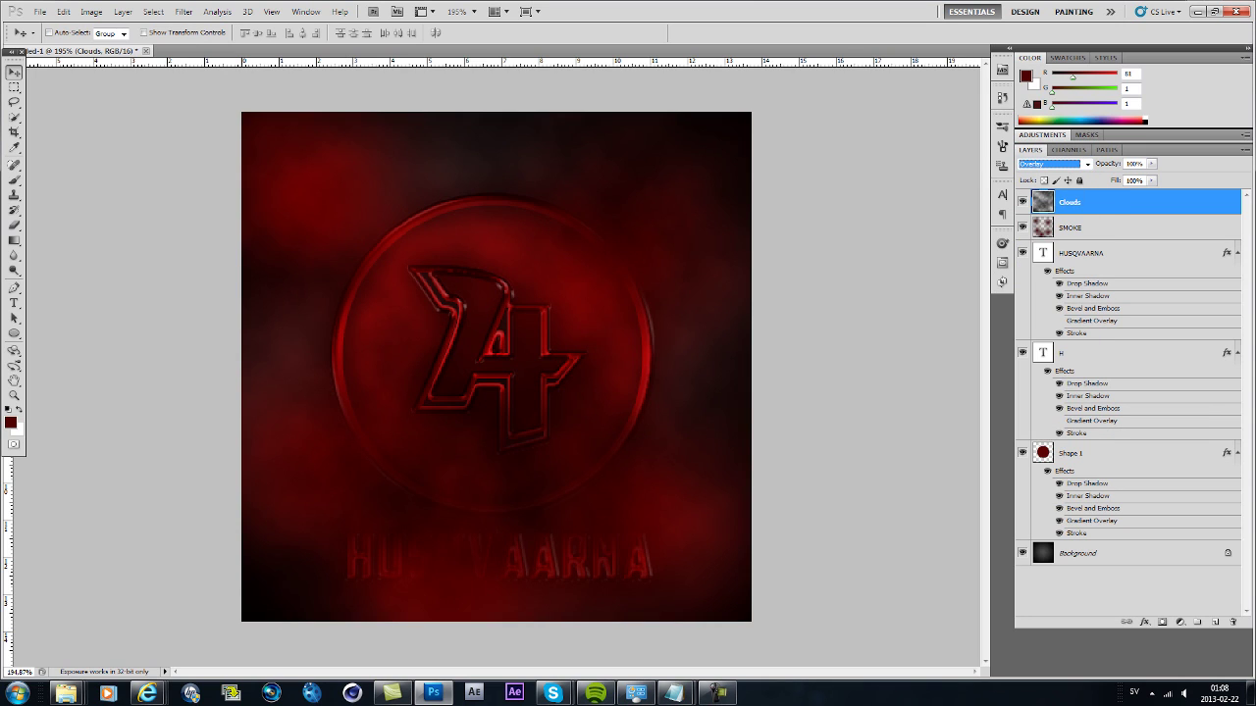
Paint another soft dark red spot on the SMOKE layer near the lower-right corner of the canvas
{"action": "left_click", "coordinate": [1089, 227]}
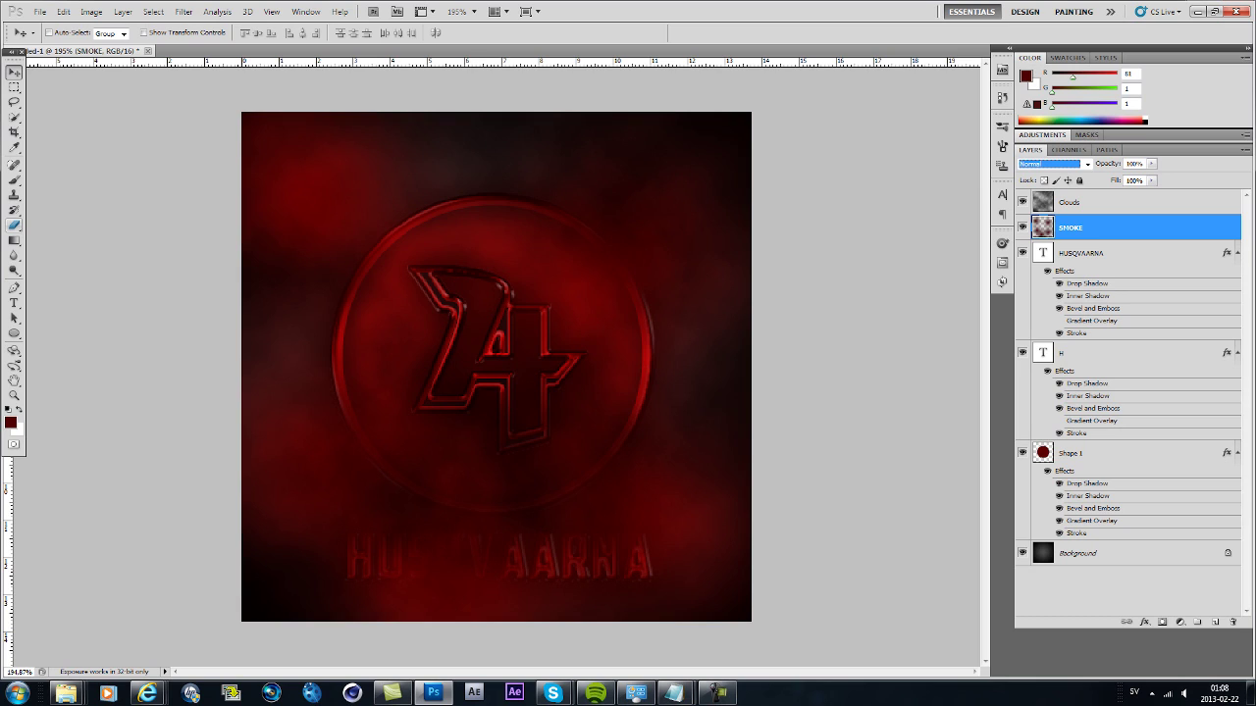
{"action": "left_click", "coordinate": [14, 226]}
{"action": "key", "text": "b"}
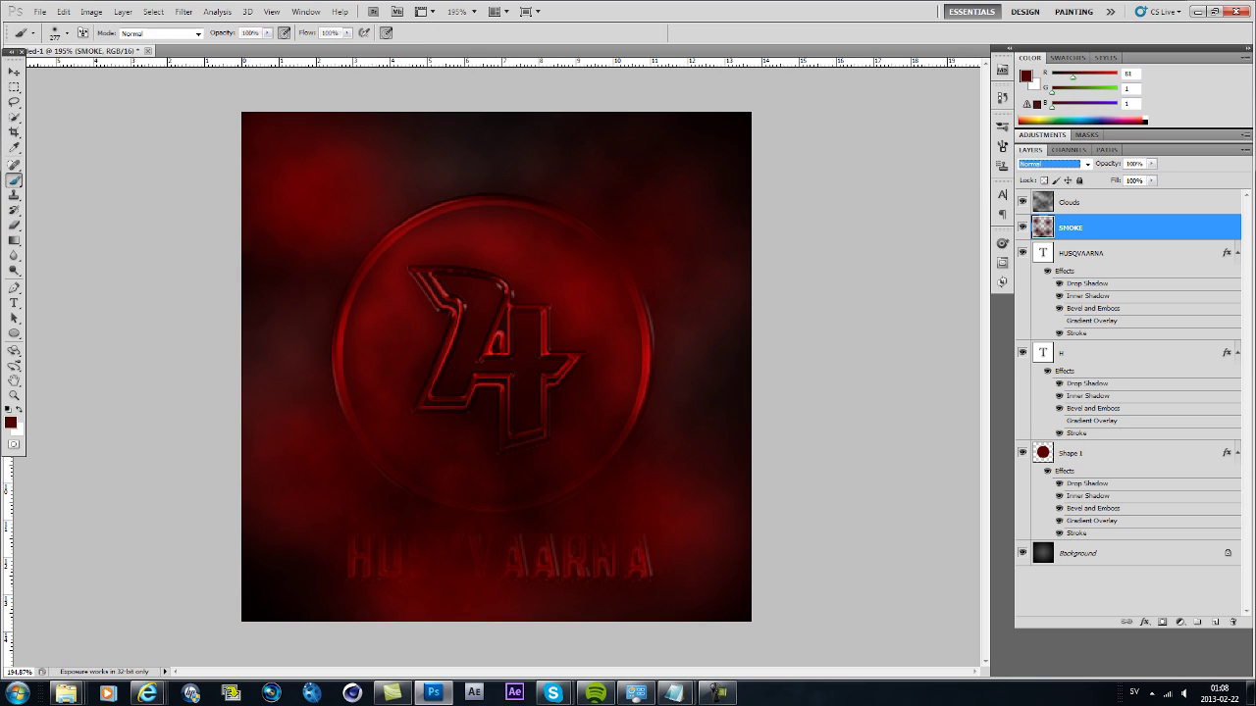
{"action": "left_click", "coordinate": [699, 560]}
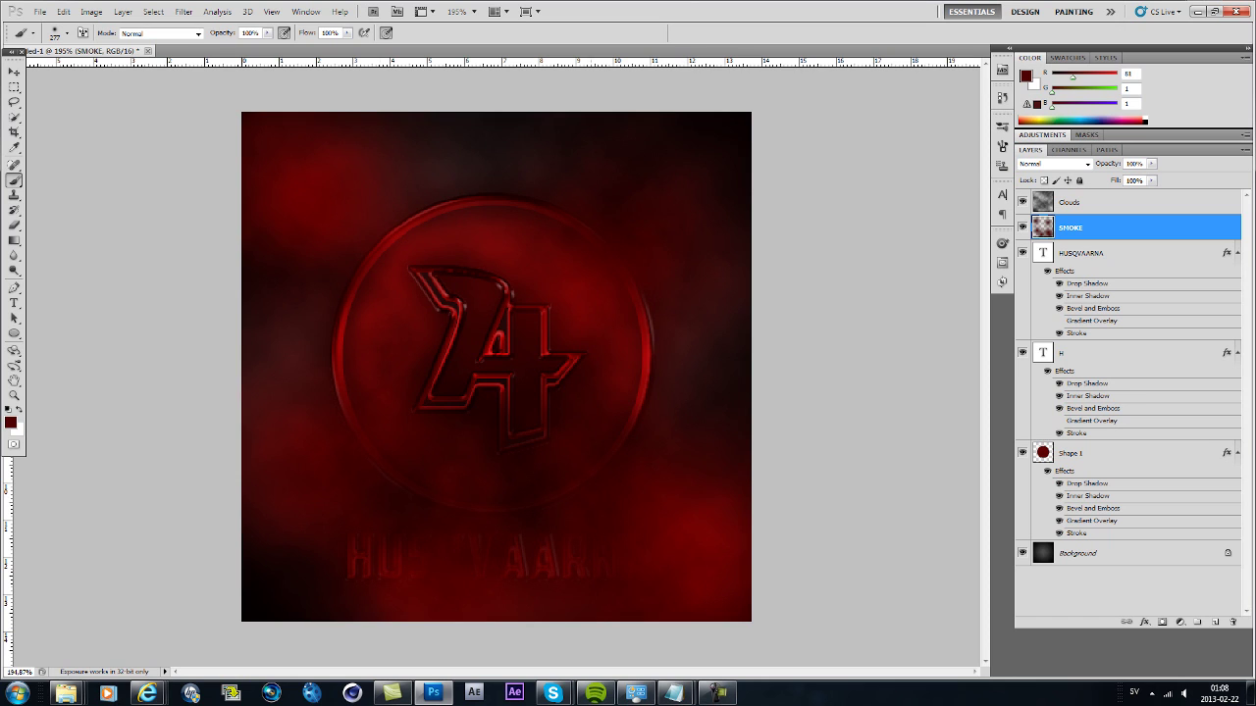
Erase the red smoke over the letters H, U and S of HUSQVAARNA on the SMOKE layer with a small eraser
{"action": "key", "text": "e"}
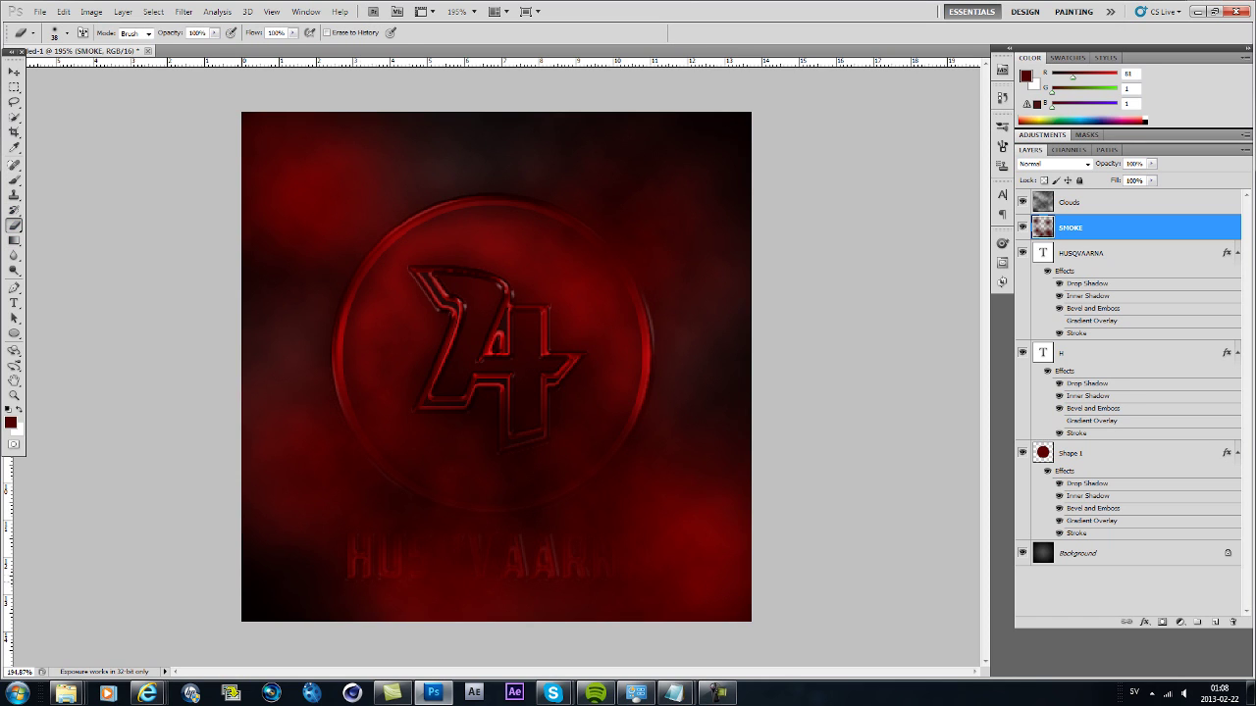
{"action": "left_click", "coordinate": [66, 32]}
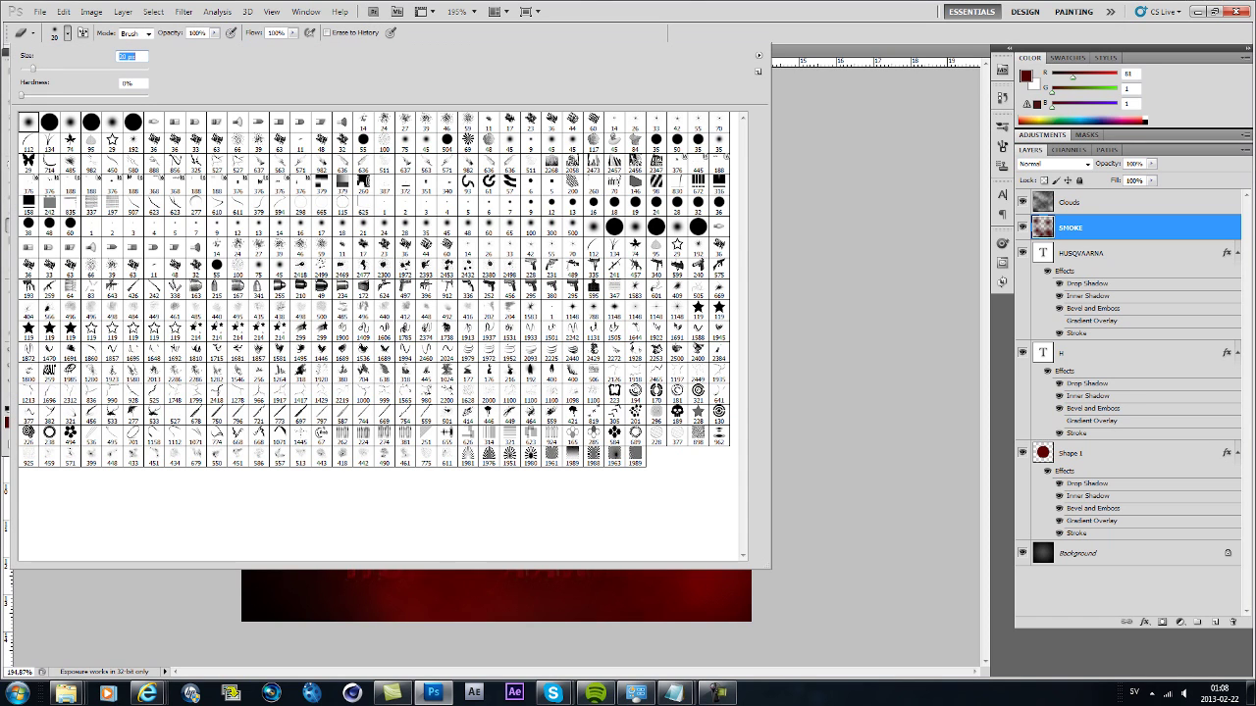
{"action": "left_click_drag", "start_coordinate": [33, 68], "coordinate": [28, 68]}
{"action": "left_click", "coordinate": [368, 579]}
{"action": "scroll", "coordinate": [368, 577], "scroll_direction": "up", "scroll_amount": 6}
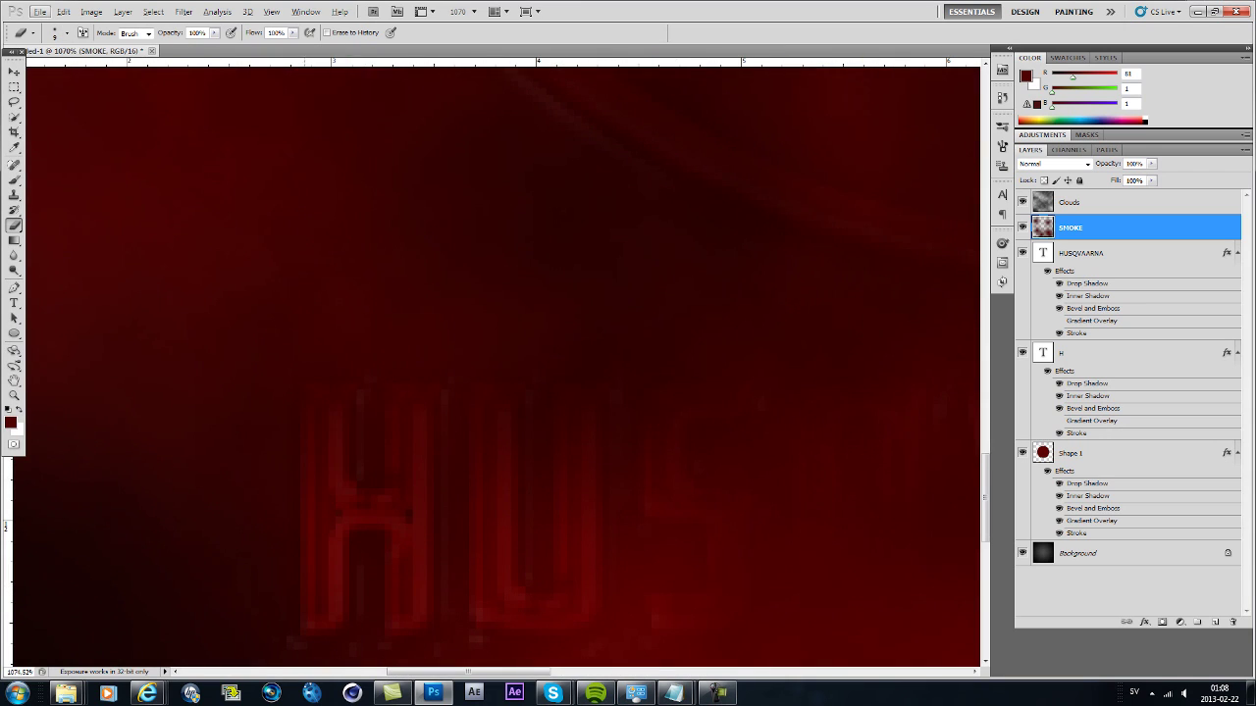
{"action": "left_click", "coordinate": [334, 438]}
{"action": "mouse_move", "coordinate": [334, 456]}
{"action": "left_mouse_down"}
{"action": "mouse_move", "coordinate": [324, 626]}
{"action": "mouse_move", "coordinate": [420, 447]}
{"action": "mouse_move", "coordinate": [397, 622]}
{"action": "mouse_move", "coordinate": [410, 632]}
{"action": "left_mouse_up"}
{"action": "mouse_move", "coordinate": [505, 414]}
{"action": "left_mouse_down"}
{"action": "mouse_move", "coordinate": [515, 598]}
{"action": "mouse_move", "coordinate": [569, 608]}
{"action": "mouse_move", "coordinate": [588, 412]}
{"action": "left_mouse_up"}
{"action": "mouse_move", "coordinate": [758, 398]}
{"action": "left_mouse_down"}
{"action": "mouse_move", "coordinate": [699, 414]}
{"action": "mouse_move", "coordinate": [677, 490]}
{"action": "mouse_move", "coordinate": [731, 603]}
{"action": "mouse_move", "coordinate": [651, 618]}
{"action": "left_mouse_up"}
Erase the red smoke over the letter Q of HUSQVAARNA on the SMOKE layer
{"action": "scroll", "coordinate": [832, 549], "scroll_direction": "down", "scroll_amount": 5}
{"action": "scroll", "coordinate": [832, 549], "scroll_direction": "up", "scroll_amount": 5}
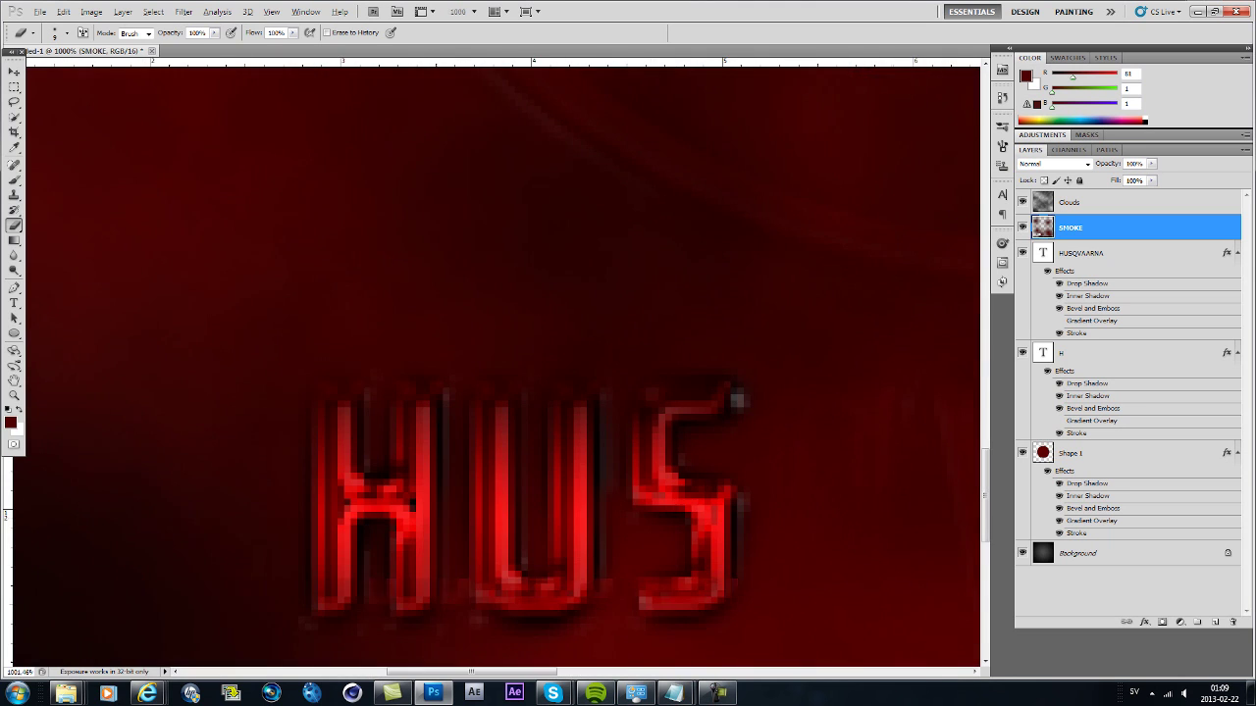
{"action": "mouse_move", "coordinate": [888, 398]}
{"action": "left_mouse_down"}
{"action": "mouse_move", "coordinate": [806, 419]}
{"action": "mouse_move", "coordinate": [808, 566]}
{"action": "mouse_move", "coordinate": [831, 603]}
{"action": "mouse_move", "coordinate": [905, 608]}
{"action": "mouse_move", "coordinate": [924, 560]}
{"action": "mouse_move", "coordinate": [902, 408]}
{"action": "left_mouse_up"}
{"action": "scroll", "coordinate": [861, 541], "scroll_direction": "down", "scroll_amount": 4}
{"action": "scroll", "coordinate": [861, 541], "scroll_direction": "up", "scroll_amount": 3}
{"action": "scroll", "coordinate": [917, 601], "scroll_direction": "up", "scroll_amount": 2}
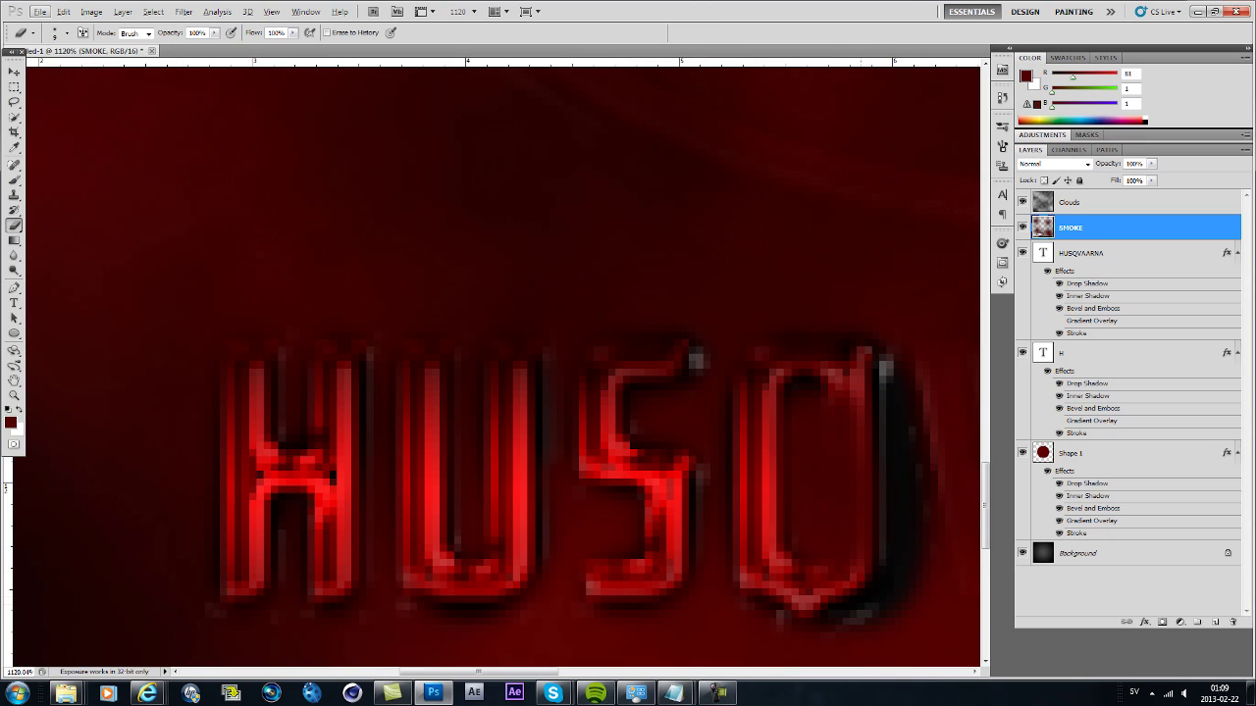
Undo the last erasing over the letter Q on the SMOKE layer, and erase the red smoke over the letters Q and V
{"action": "key", "text": "ctrl+alt+z"}
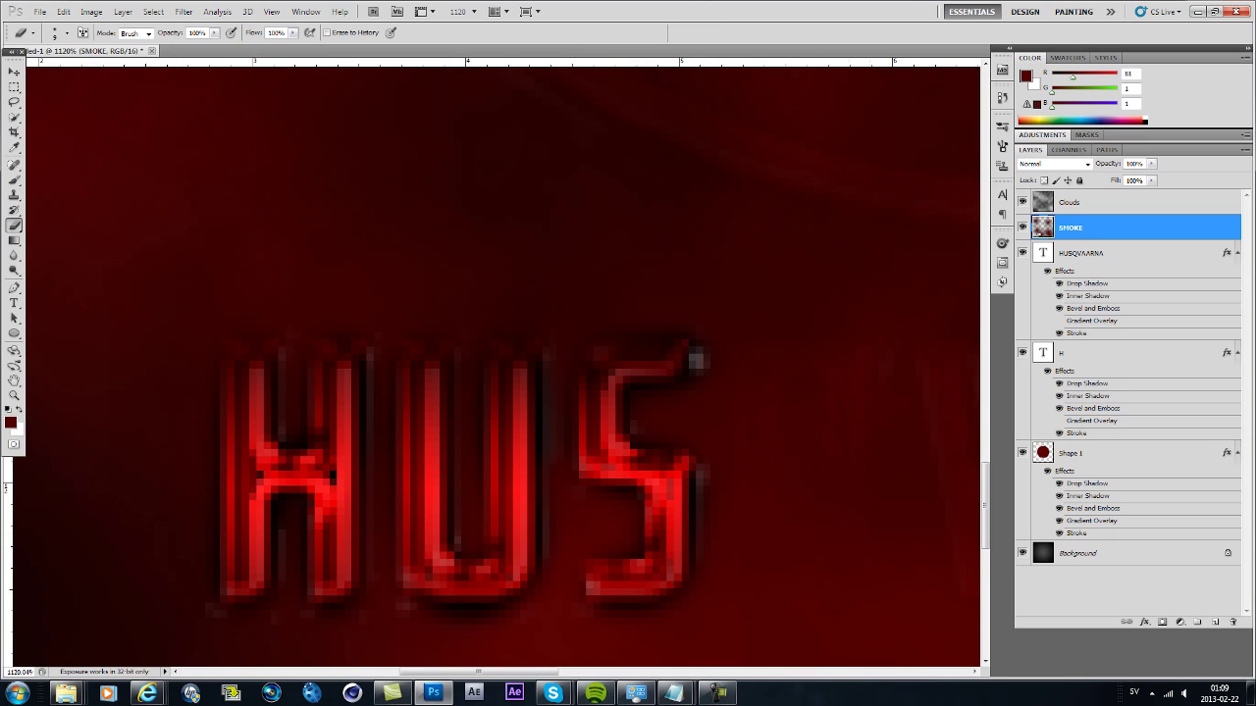
{"action": "mouse_move", "coordinate": [846, 355]}
{"action": "left_mouse_down"}
{"action": "mouse_move", "coordinate": [860, 468]}
{"action": "mouse_move", "coordinate": [859, 522]}
{"action": "mouse_move", "coordinate": [849, 581]}
{"action": "mouse_move", "coordinate": [824, 615]}
{"action": "mouse_move", "coordinate": [770, 579]}
{"action": "mouse_move", "coordinate": [755, 532]}
{"action": "mouse_move", "coordinate": [765, 355]}
{"action": "mouse_move", "coordinate": [824, 371]}
{"action": "left_mouse_up"}
{"action": "scroll", "coordinate": [876, 571], "scroll_direction": "down", "scroll_amount": 8}
{"action": "scroll", "coordinate": [881, 573], "scroll_direction": "up", "scroll_amount": 7}
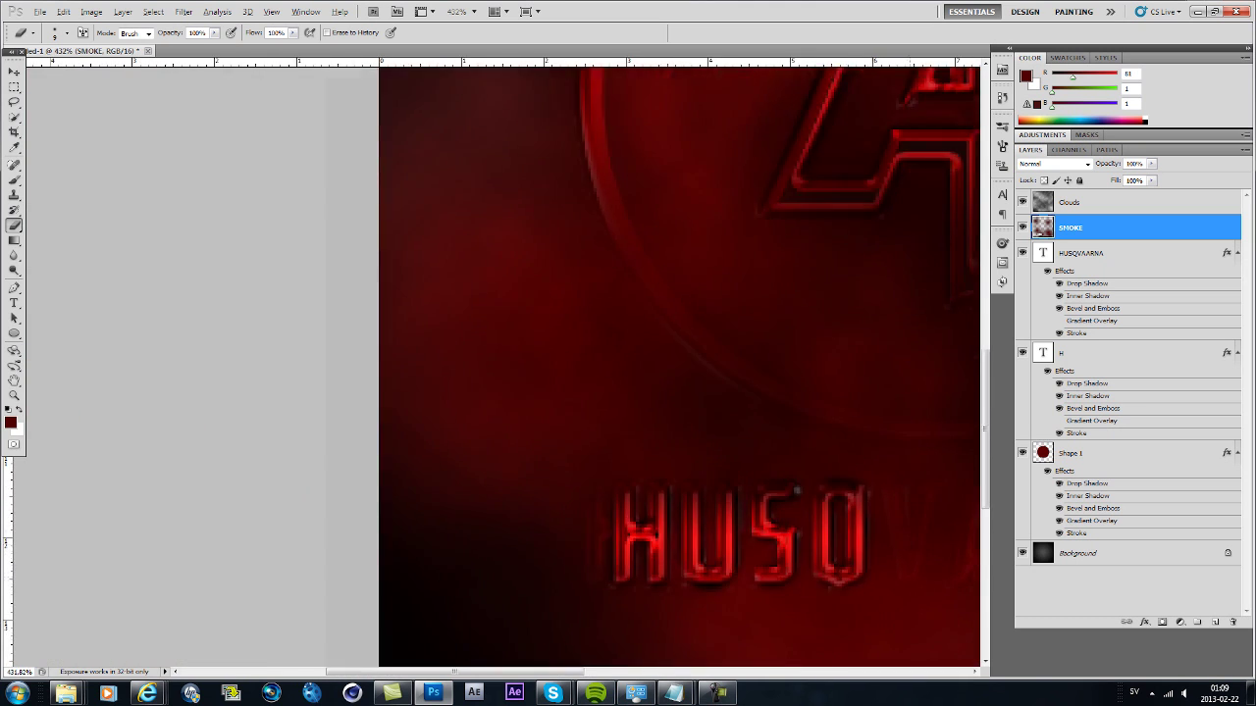
{"action": "scroll", "coordinate": [881, 573], "scroll_direction": "down", "scroll_amount": 8}
{"action": "scroll", "coordinate": [489, 529], "scroll_direction": "up", "scroll_amount": 8}
{"action": "mouse_move", "coordinate": [402, 447]}
{"action": "left_mouse_down"}
{"action": "mouse_move", "coordinate": [442, 517]}
{"action": "mouse_move", "coordinate": [461, 627]}
{"action": "mouse_move", "coordinate": [498, 446]}
{"action": "left_mouse_up"}
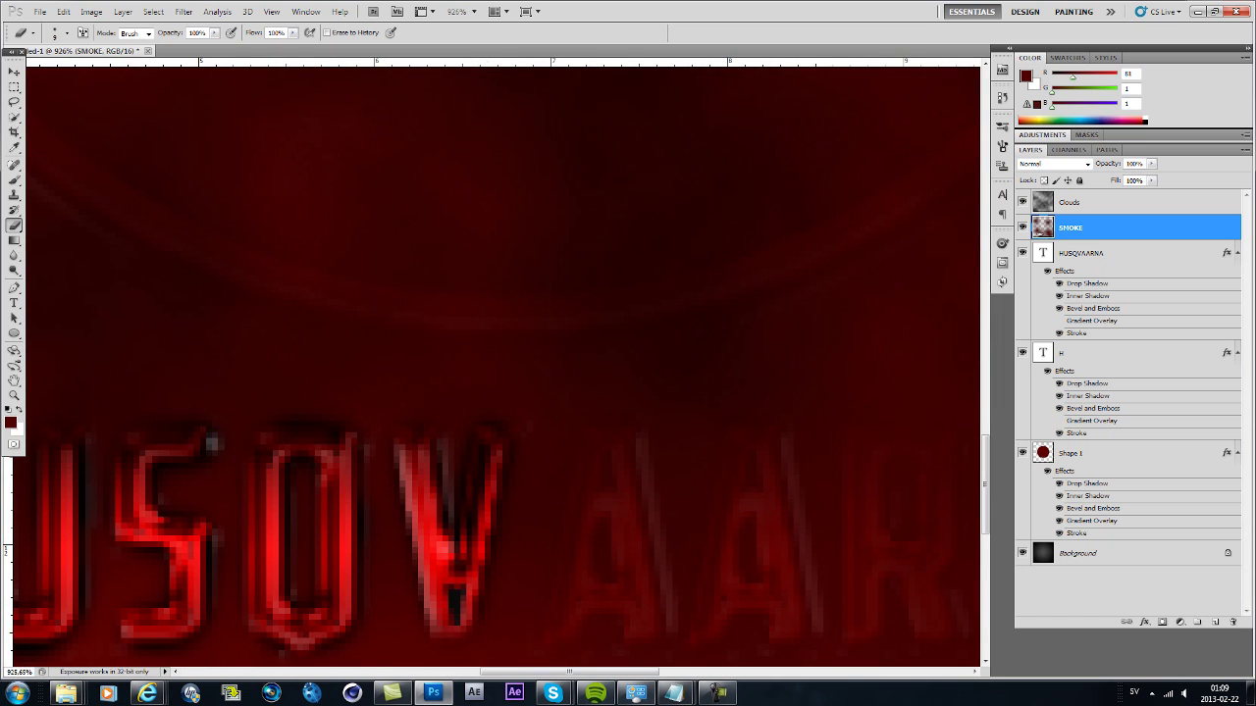
Erase the red smoke over the first two letters A and the letter R of HUSQVAARNA on the SMOKE layer
{"action": "mouse_move", "coordinate": [633, 443]}
{"action": "left_mouse_down"}
{"action": "mouse_move", "coordinate": [610, 534]}
{"action": "mouse_move", "coordinate": [616, 628]}
{"action": "mouse_move", "coordinate": [584, 542]}
{"action": "mouse_move", "coordinate": [595, 490]}
{"action": "left_mouse_up"}
{"action": "mouse_move", "coordinate": [777, 442]}
{"action": "left_mouse_down"}
{"action": "mouse_move", "coordinate": [790, 633]}
{"action": "mouse_move", "coordinate": [715, 453]}
{"action": "left_mouse_up"}
{"action": "mouse_move", "coordinate": [878, 453]}
{"action": "left_mouse_down"}
{"action": "mouse_move", "coordinate": [875, 608]}
{"action": "mouse_move", "coordinate": [885, 569]}
{"action": "mouse_move", "coordinate": [944, 609]}
{"action": "mouse_move", "coordinate": [948, 501]}
{"action": "mouse_move", "coordinate": [934, 456]}
{"action": "mouse_move", "coordinate": [883, 442]}
{"action": "left_mouse_up"}
Erase the red smoke over the letter N and the final A of HUSQVAARNA on the SMOKE layer
{"action": "scroll", "coordinate": [915, 517], "scroll_direction": "down", "scroll_amount": 3}
{"action": "scroll", "coordinate": [883, 432], "scroll_direction": "down", "scroll_amount": 3}
{"action": "scroll", "coordinate": [883, 431], "scroll_direction": "up", "scroll_amount": 6}
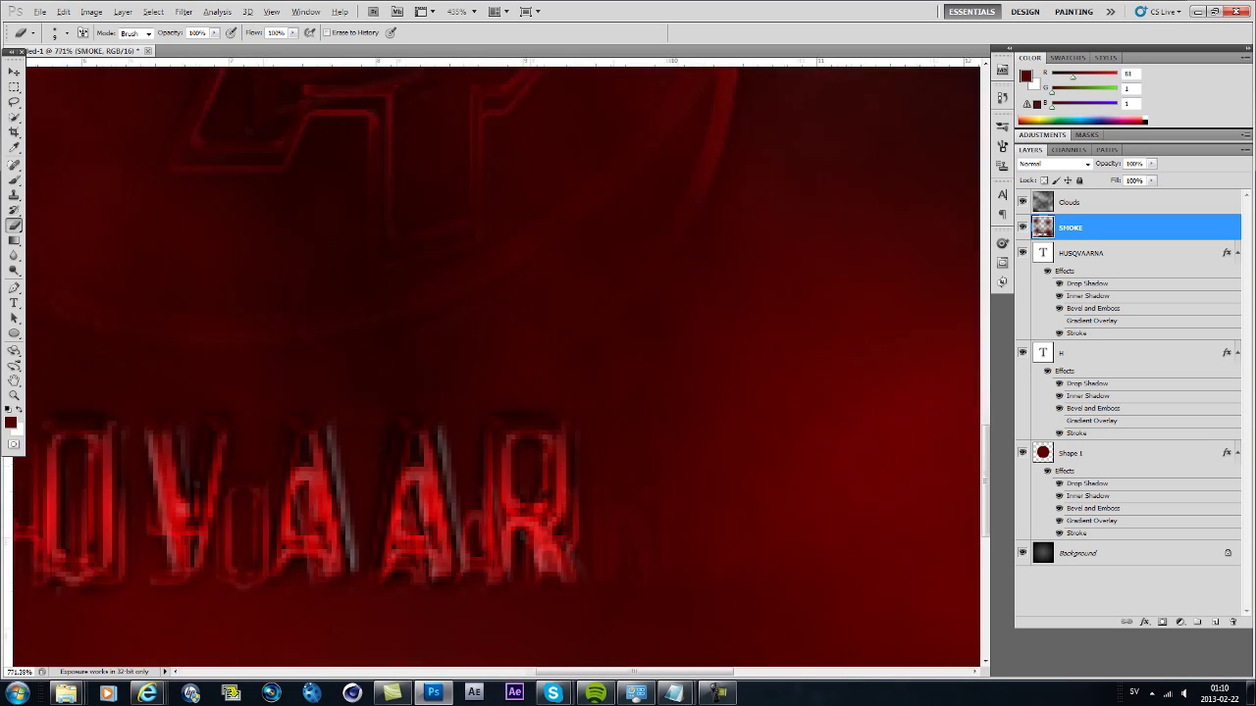
{"action": "mouse_move", "coordinate": [614, 368]}
{"action": "left_mouse_down"}
{"action": "mouse_move", "coordinate": [616, 510]}
{"action": "mouse_move", "coordinate": [666, 486]}
{"action": "mouse_move", "coordinate": [690, 520]}
{"action": "mouse_move", "coordinate": [699, 369]}
{"action": "left_mouse_up"}
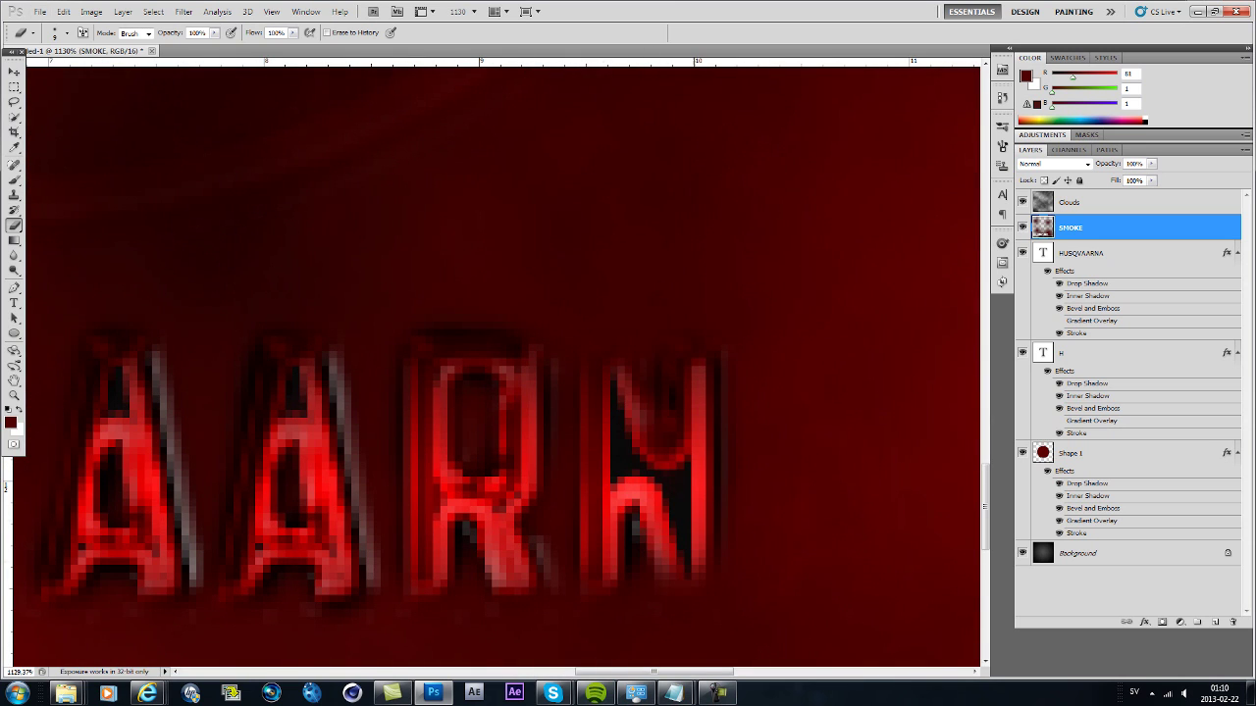
{"action": "mouse_move", "coordinate": [770, 589]}
{"action": "left_mouse_down"}
{"action": "mouse_move", "coordinate": [868, 383]}
{"action": "mouse_move", "coordinate": [908, 588]}
{"action": "left_mouse_up"}
{"action": "scroll", "coordinate": [832, 559], "scroll_direction": "down", "scroll_amount": 10}
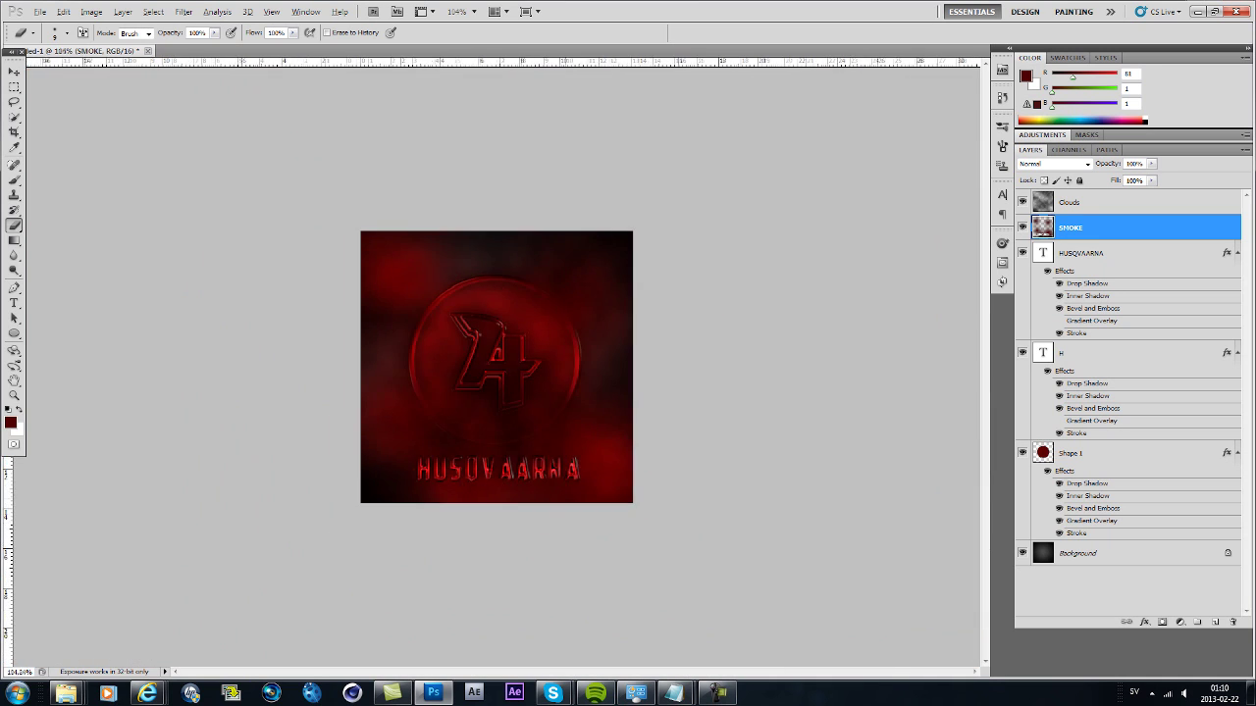
{"action": "scroll", "coordinate": [832, 559], "scroll_direction": "up", "scroll_amount": 3}
{"action": "scroll", "coordinate": [496, 367], "scroll_direction": "down", "scroll_amount": 4}
{"action": "scroll", "coordinate": [496, 367], "scroll_direction": "up", "scroll_amount": 2}
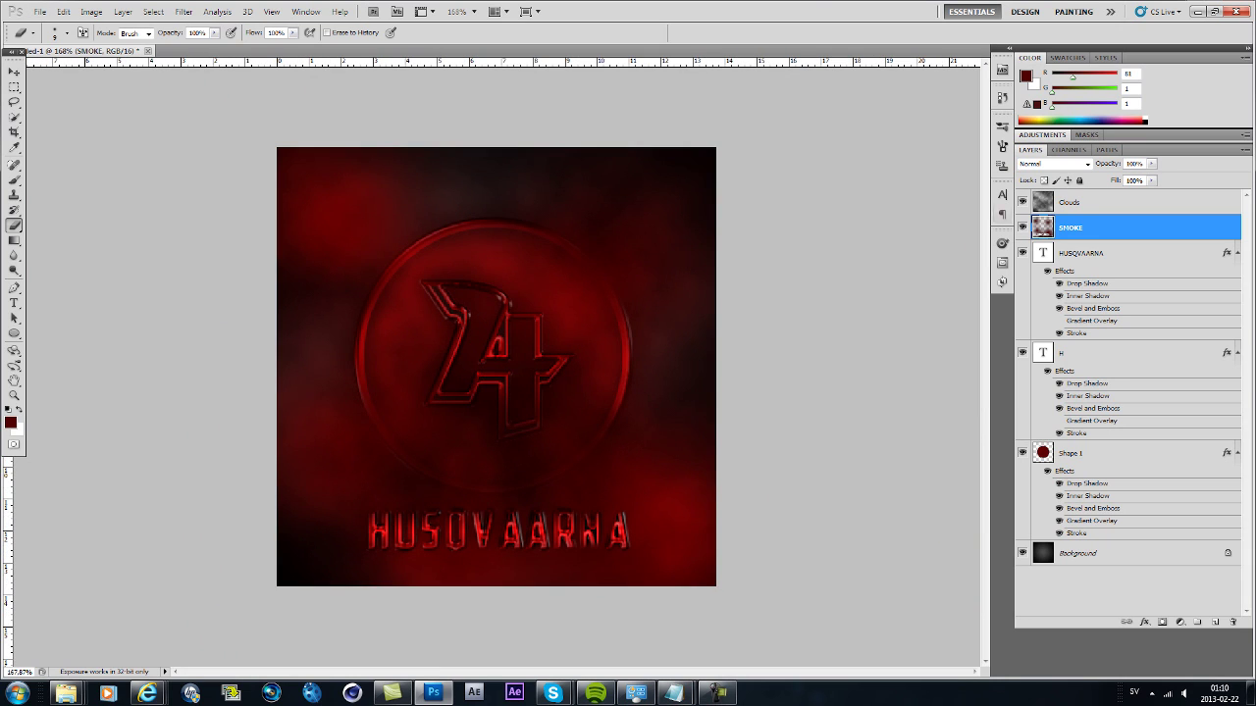
Switch to the TUT note in Notepad and try to add a remark containing "i don't like to much things"
{"action": "left_click", "coordinate": [674, 693]}
{"action": "left_click", "coordinate": [604, 627]}
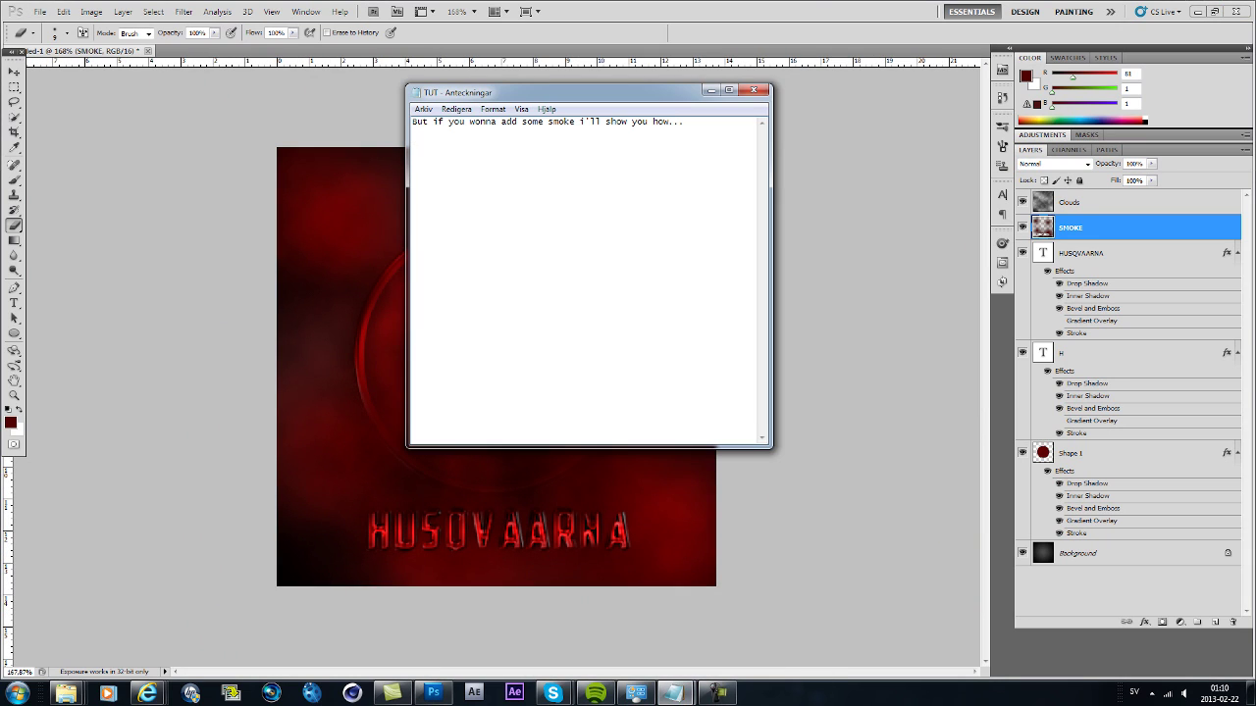
{"action": "type", "text": "till i don't like to much things (clean"}
{"action": "key", "text": "BackSpace"}
{"action": "key", "text": "BackSpace"}
{"action": "key", "text": "BackSpace"}
{"action": "key", "text": "BackSpace"}
{"action": "key", "text": "BackSpace"}
{"action": "key", "text": "BackSpace"}
{"action": "key", "text": "BackSpace"}
{"action": "key", "text": "BackSpace"}
{"action": "key", "text": "BackSpace"}
{"action": "key", "text": "BackSpace"}
{"action": "key", "text": "BackSpace"}
{"action": "key", "text": "BackSpace"}
{"action": "key", "text": "BackSpace"}
{"action": "key", "text": "BackSpace"}
{"action": "key", "text": "BackSpace"}
{"action": "key", "text": "BackSpace"}
{"action": "key", "text": "BackSpace"}
{"action": "key", "text": "BackSpace"}
{"action": "key", "text": "BackSpace"}
{"action": "key", "text": "BackSpace"}
Replace the whole note with "Now color change! :)" and minimize Notepad to return to Photoshop
{"action": "key", "text": "ctrl+a"}
{"action": "key", "text": "BackSpace"}
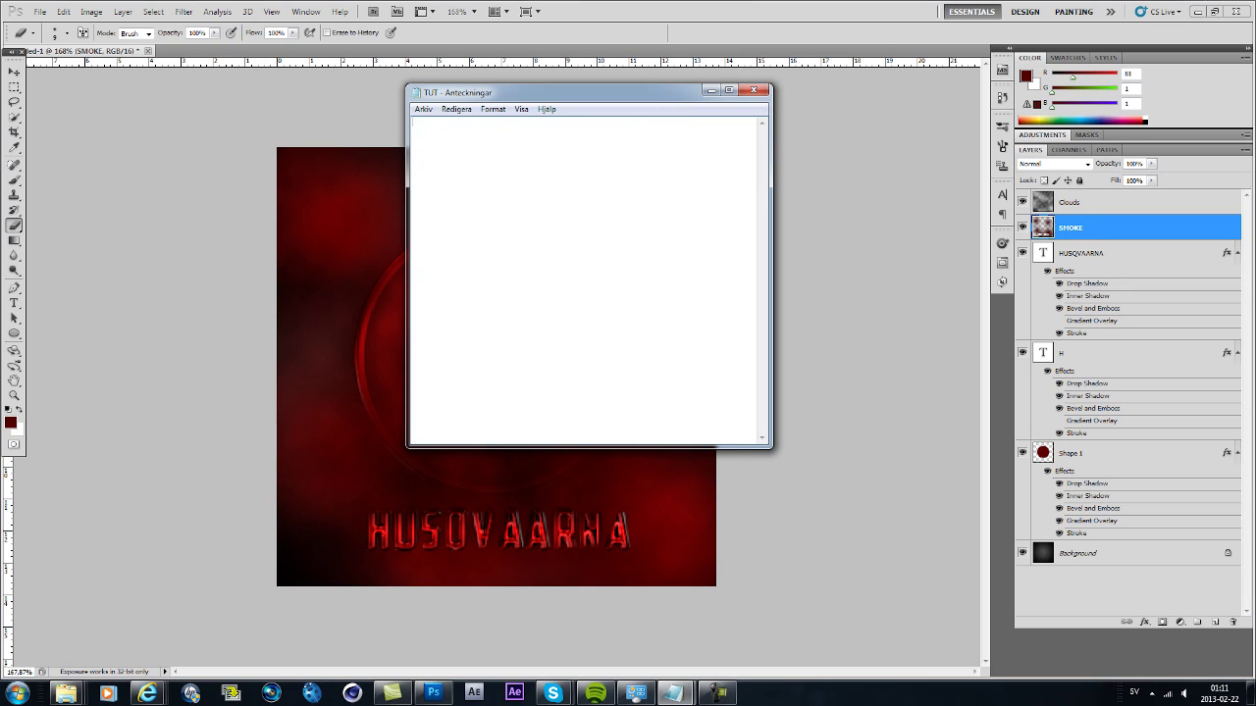
{"action": "type", "text": "Now color change! :)"}
{"action": "left_click", "coordinate": [712, 90]}
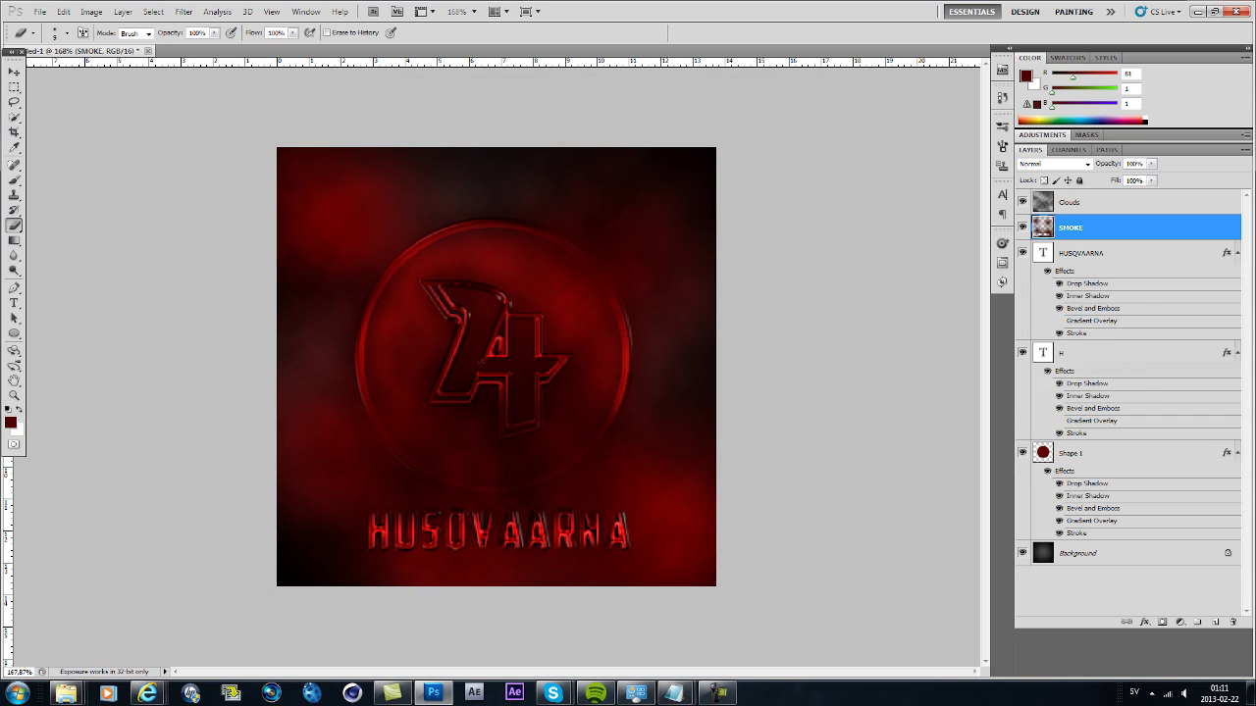
Add a Hue/Saturation adjustment layer above the SMOKE layer and set its hue to +180
{"action": "left_click", "coordinate": [1042, 136]}
{"action": "left_click", "coordinate": [1056, 199]}
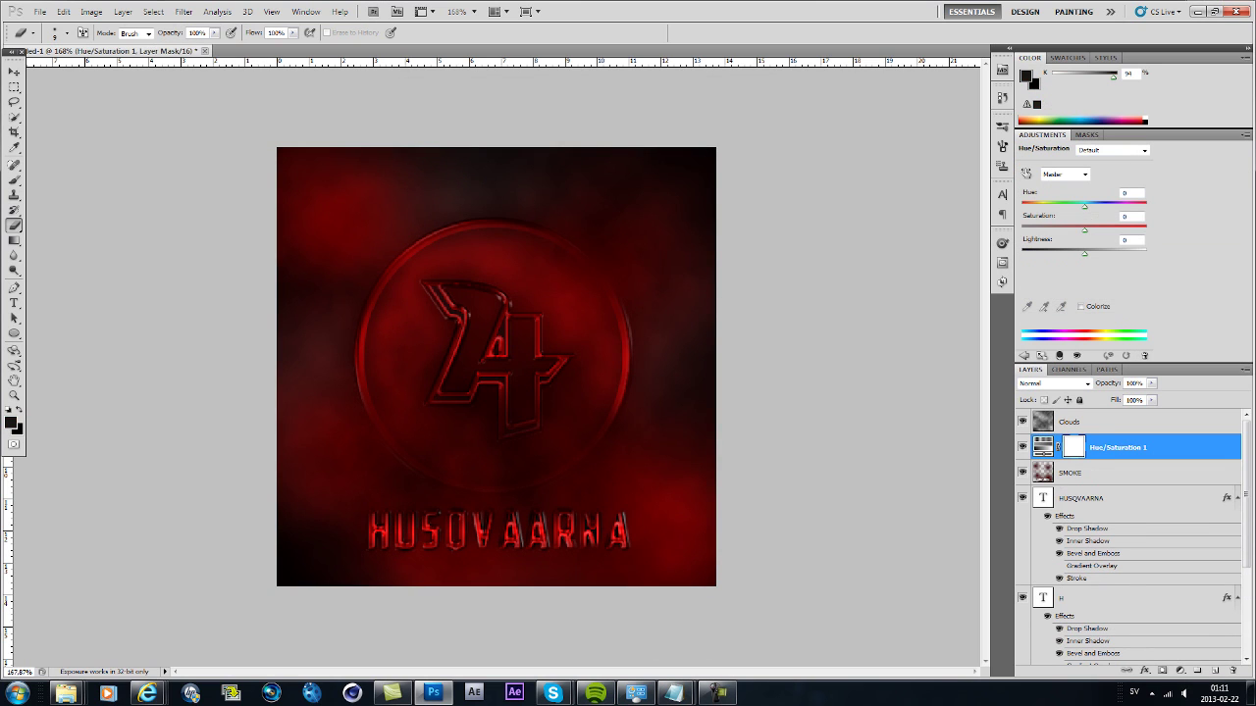
{"action": "left_click_drag", "start_coordinate": [1084, 206], "coordinate": [1147, 203]}
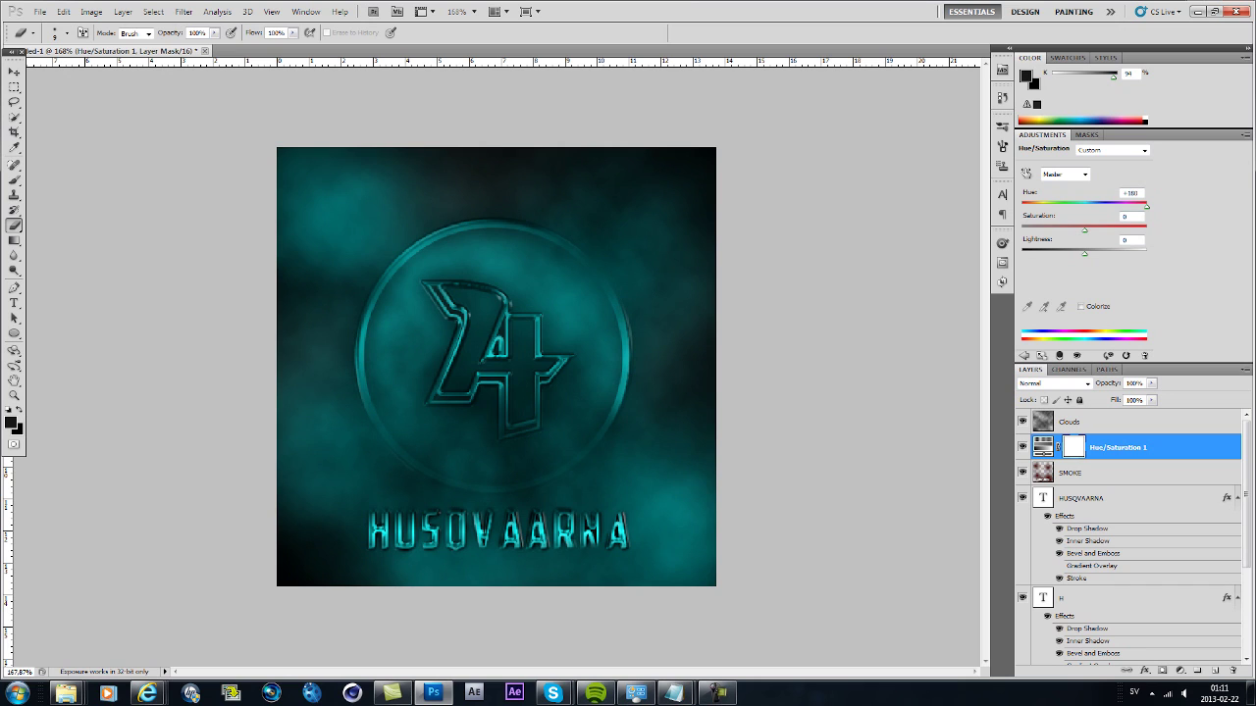
Compare the logo with the Clouds and Hue/Saturation 1 layers hidden and shown, and move Clouds below Hue/Saturation 1
{"action": "left_click_drag", "start_coordinate": [1022, 447], "coordinate": [1023, 422]}
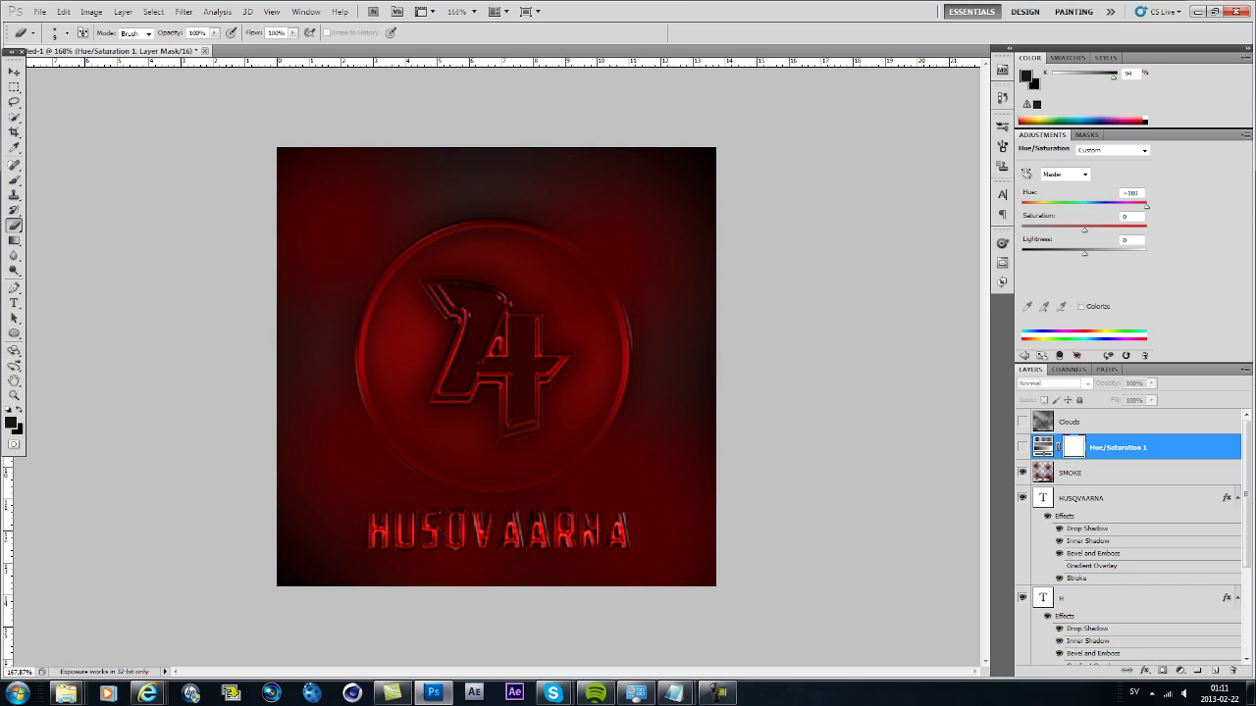
{"action": "left_click", "coordinate": [1023, 447]}
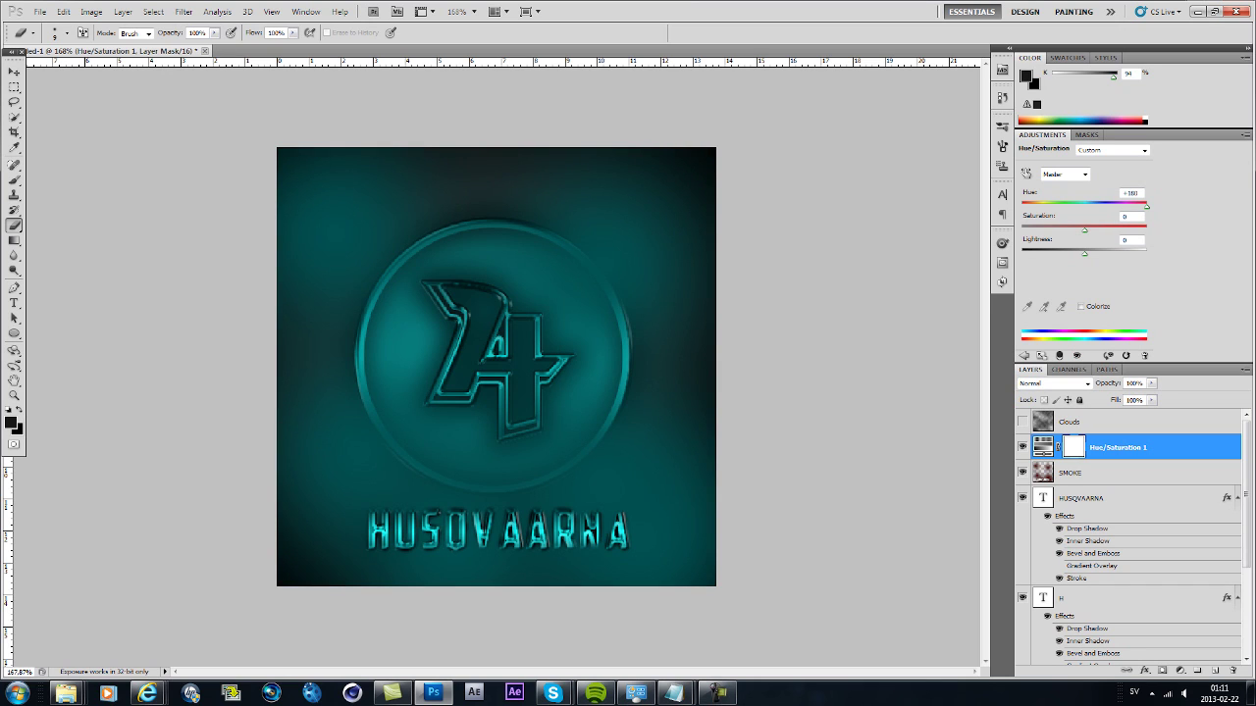
{"action": "left_click", "coordinate": [1022, 473]}
{"action": "left_click_drag", "start_coordinate": [1072, 423], "coordinate": [1022, 472]}
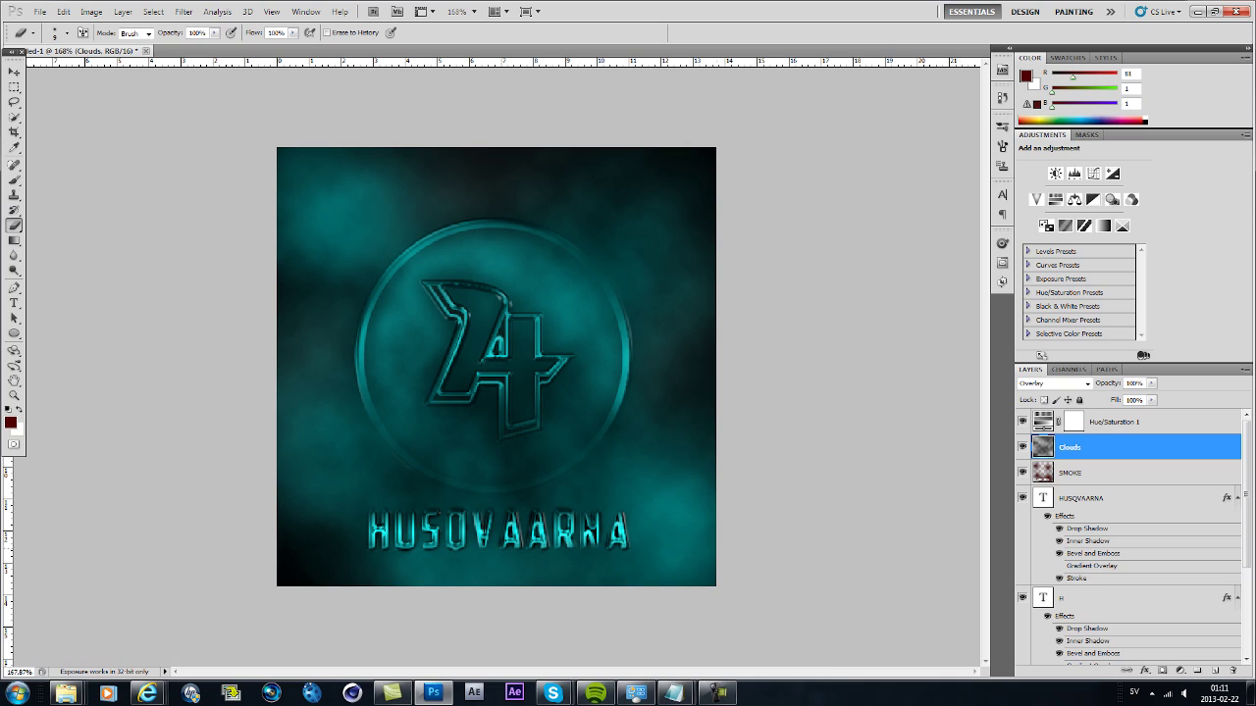
Switch to the TUT note in Notepad and add "Yeeh ass you see... you change the color of all the items in the picture!"
{"action": "mouse_move", "coordinate": [673, 694]}
{"action": "left_click", "coordinate": [751, 618]}
{"action": "type", "text": "Yeeh ass you see you"}
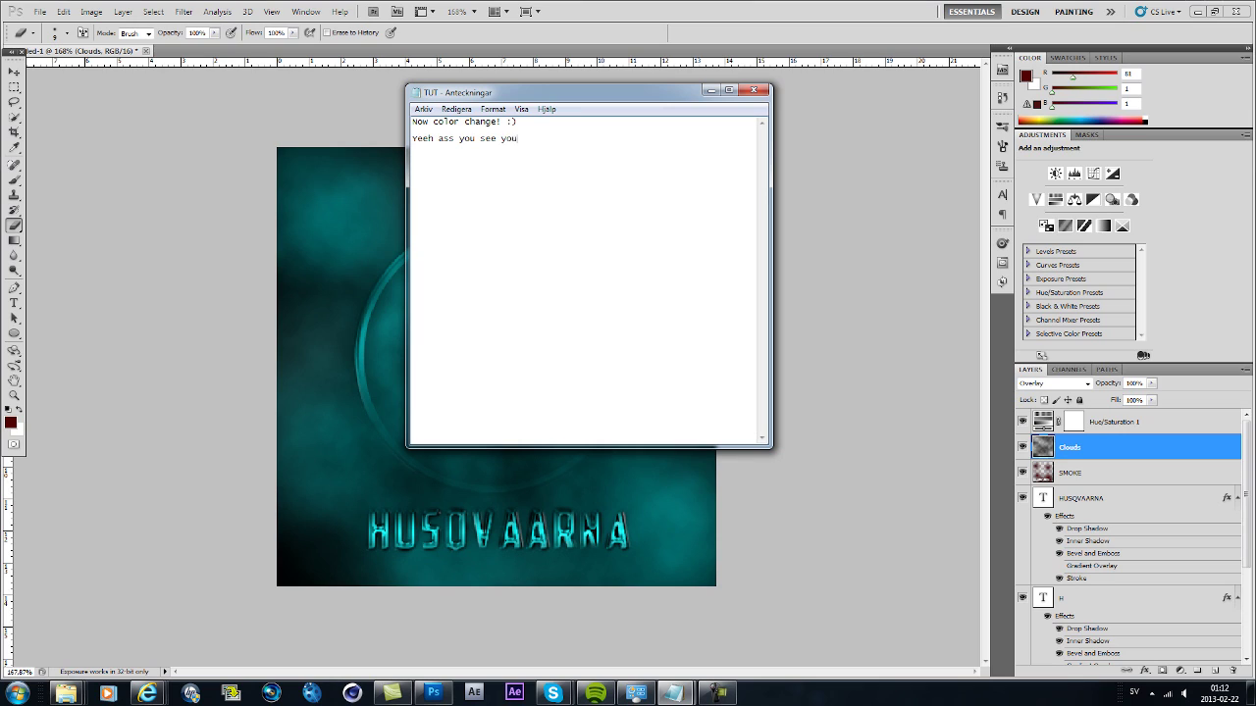
{"action": "key", "text": "BackSpace"}
{"action": "type", "text": "... you change the color of all the items in the picture!"}
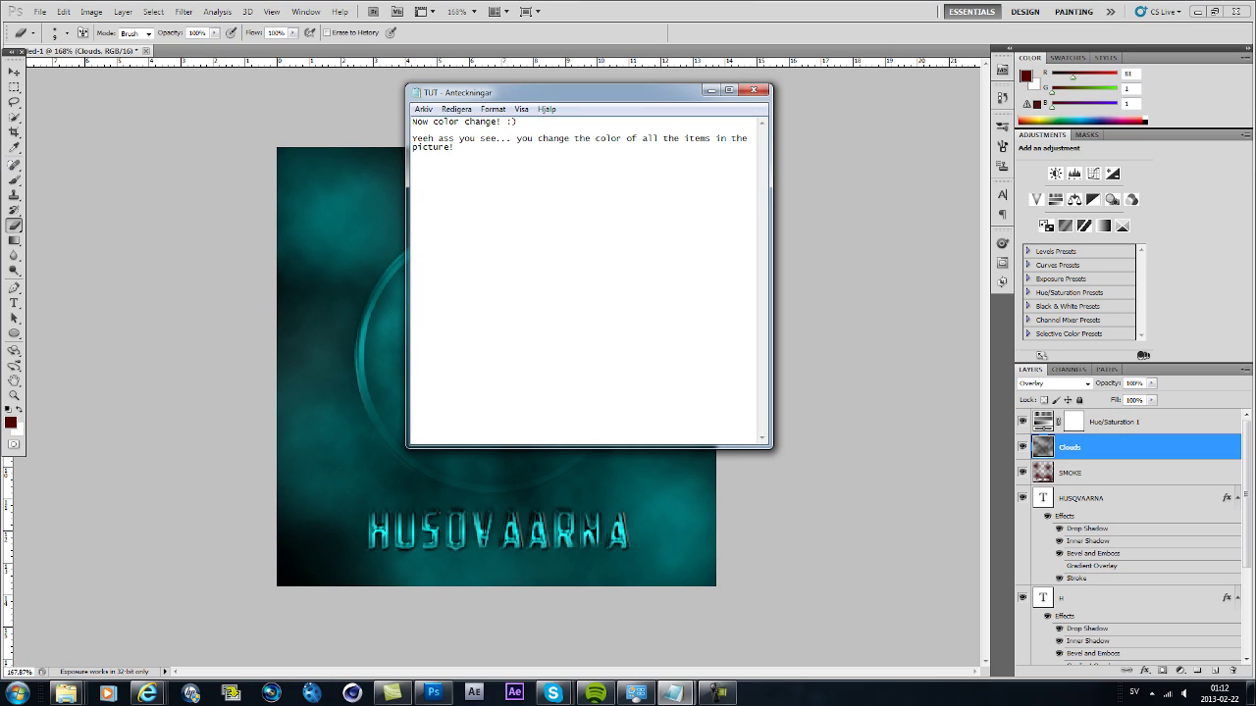
Replace the note's text with the closing message "Thanks for whatching sea <"
{"action": "key", "text": "ctrl+a"}
{"action": "key", "text": "BackSpace"}
{"action": "type", "text": "Thanks for "}
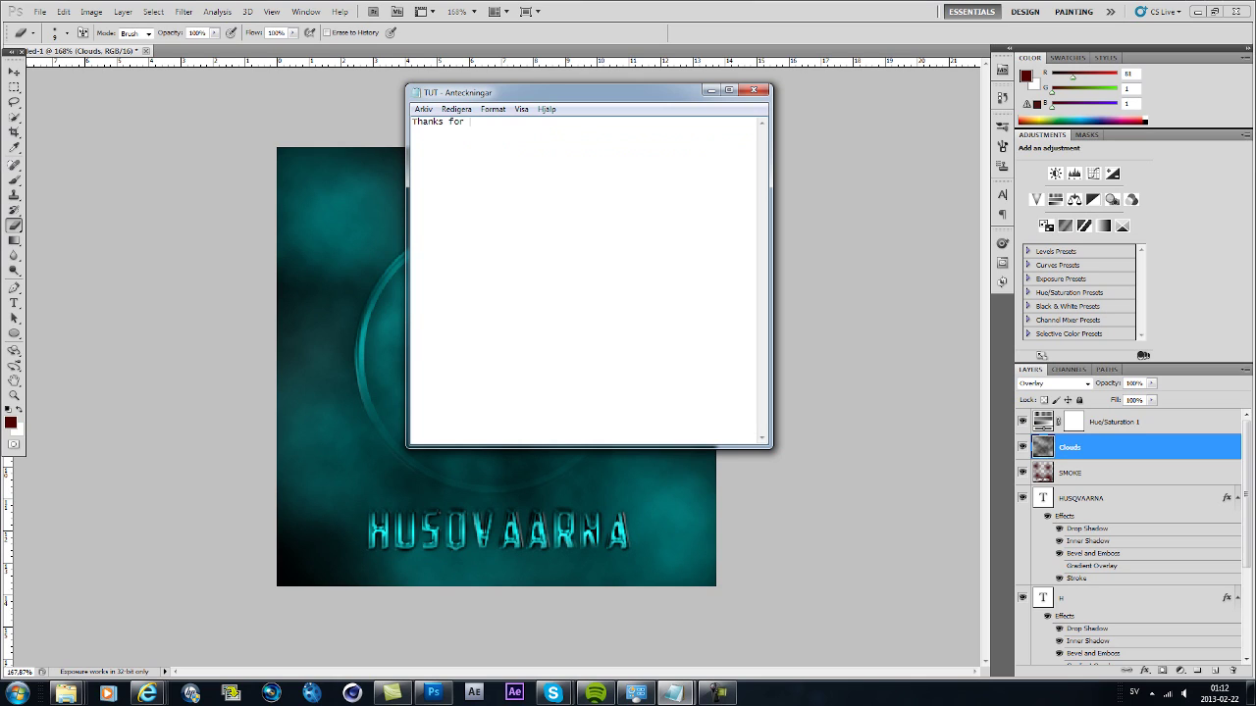
{"action": "type", "text": "whatching"}
{"action": "type", "text": " see u"}
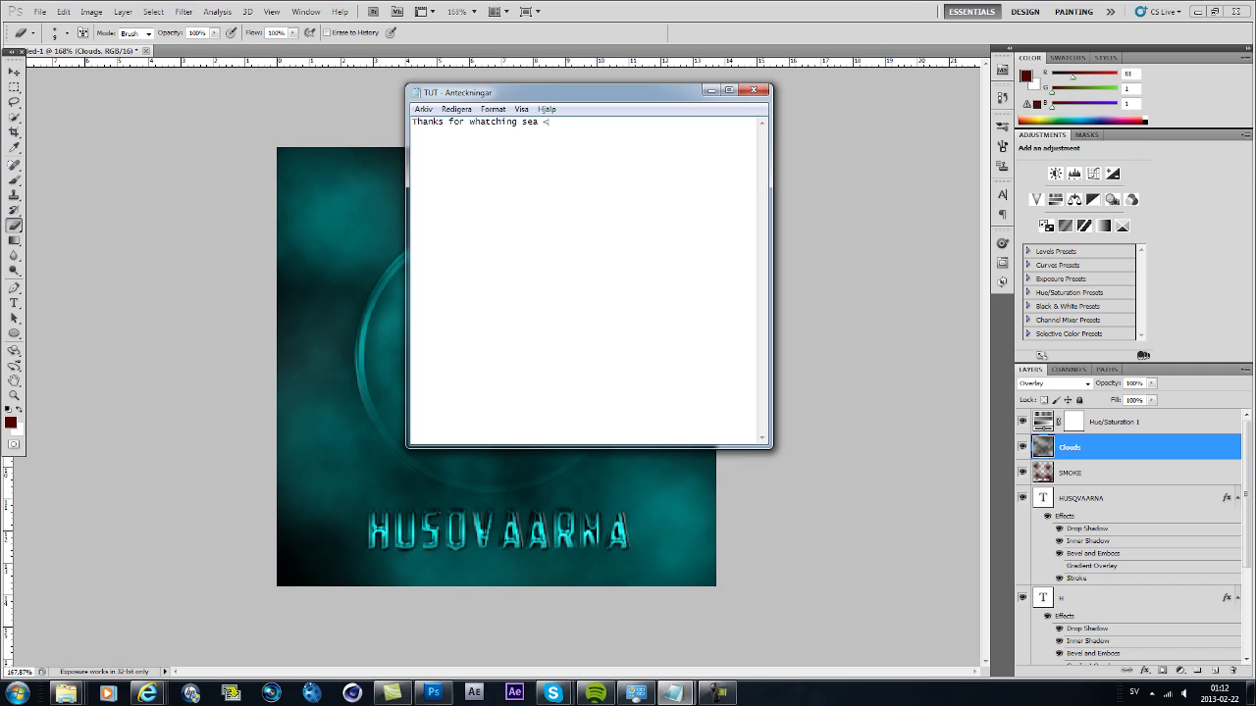